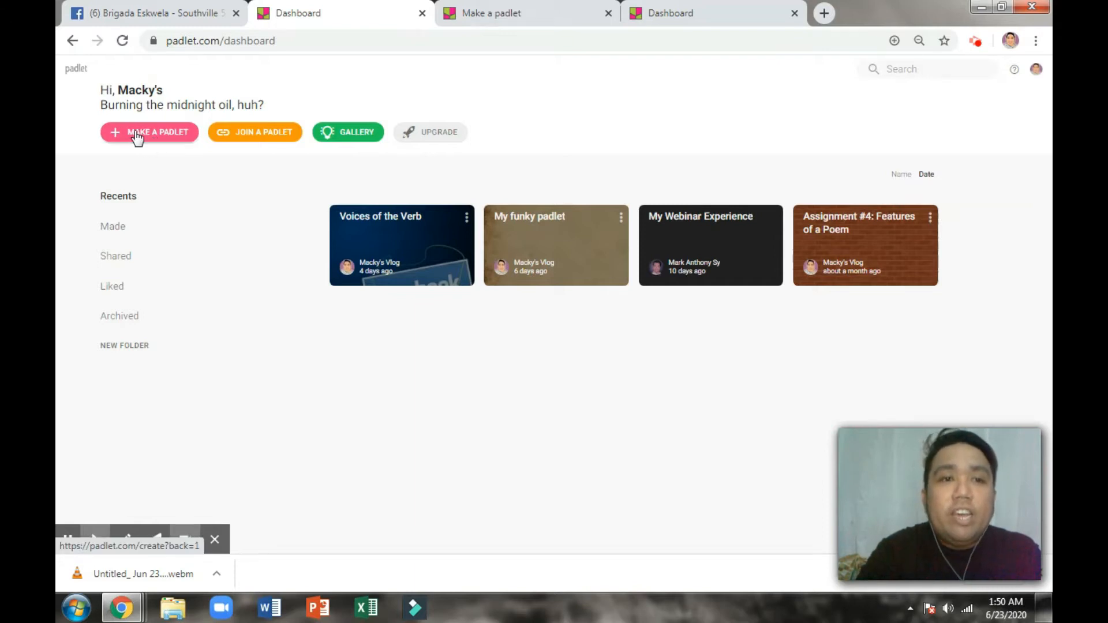
Step: Start a new padlet and scroll to the blank layouts such as Wall, Canvas and Grid
left_click(156, 139)
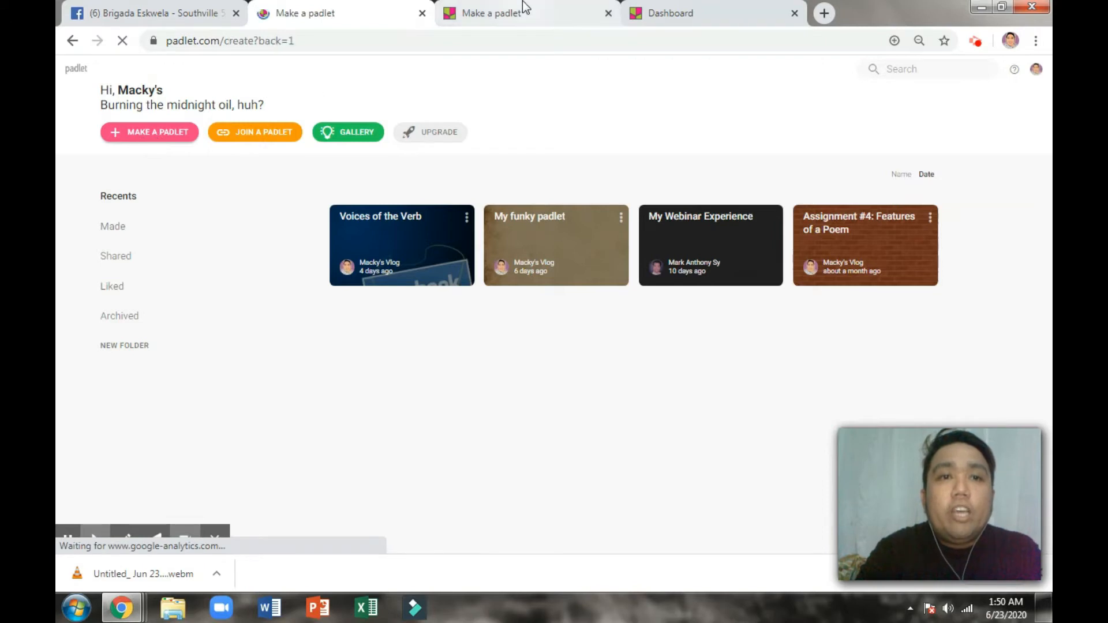
left_click(523, 6)
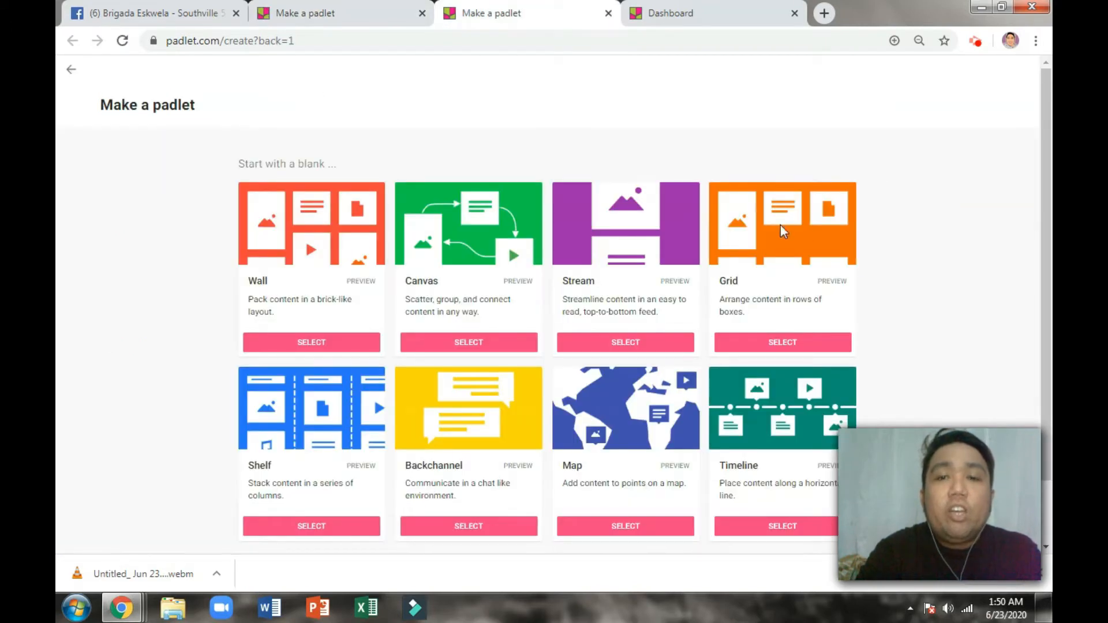
scroll(726, 254, "down", 1)
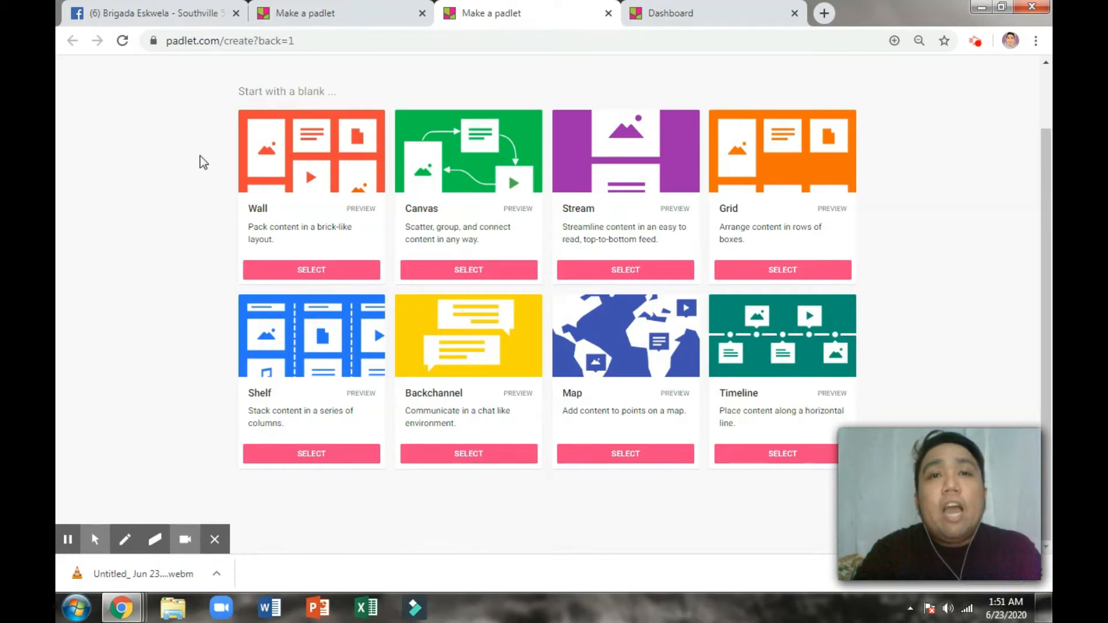
Step: Create a Wall padlet and retitle it 'English Class Grade 9'
left_click(289, 272)
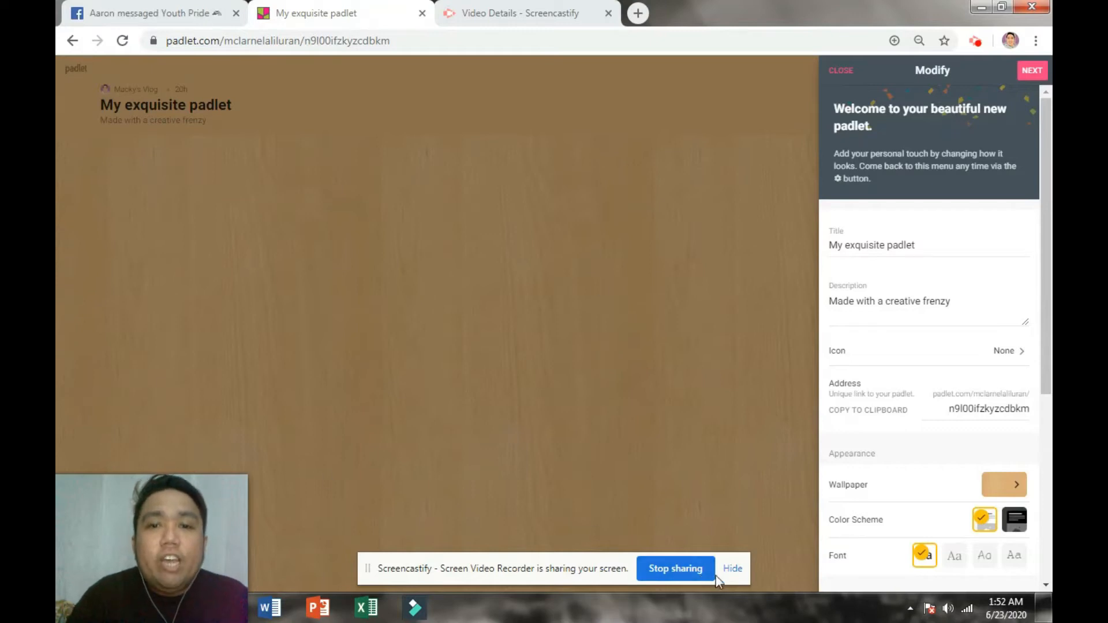
left_click(730, 569)
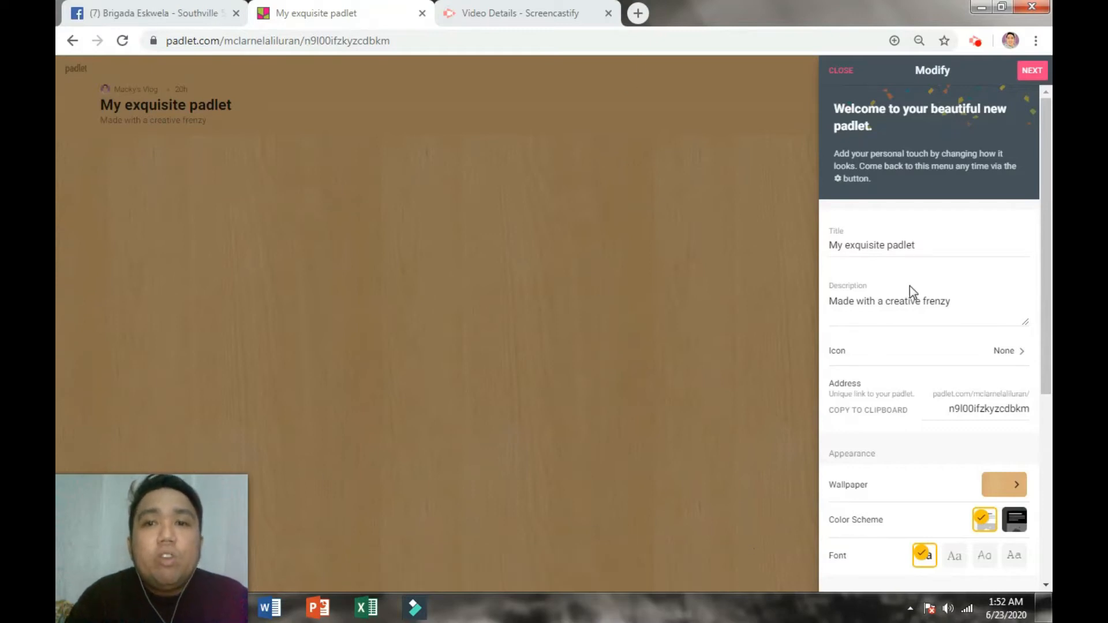
left_click(894, 247)
double_click(890, 245)
left_click_drag(881, 246, 808, 245)
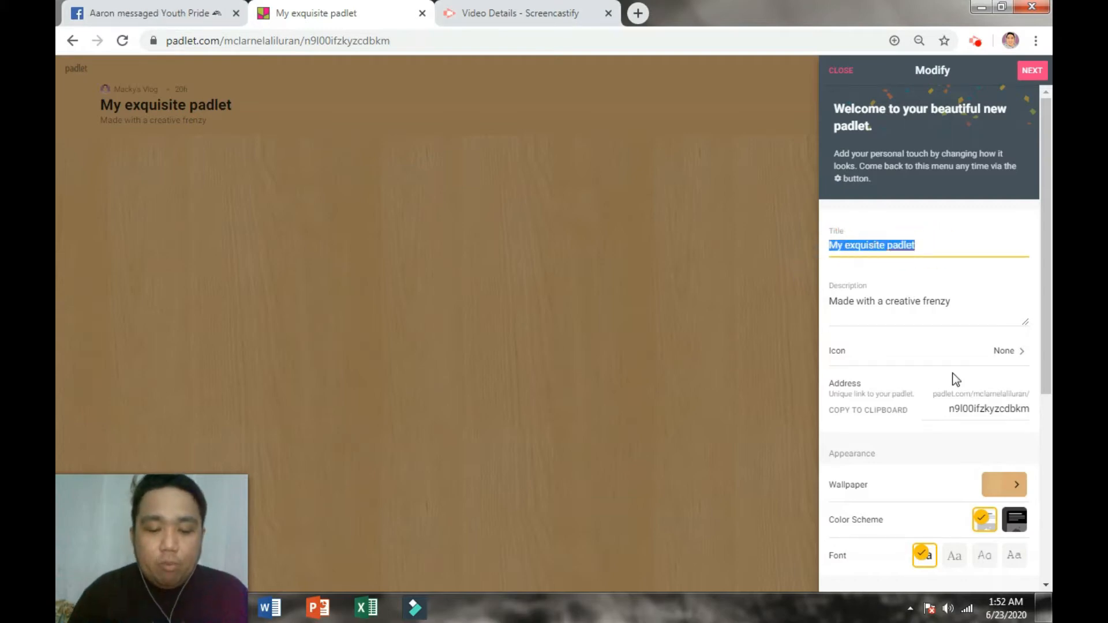
type("English Class")
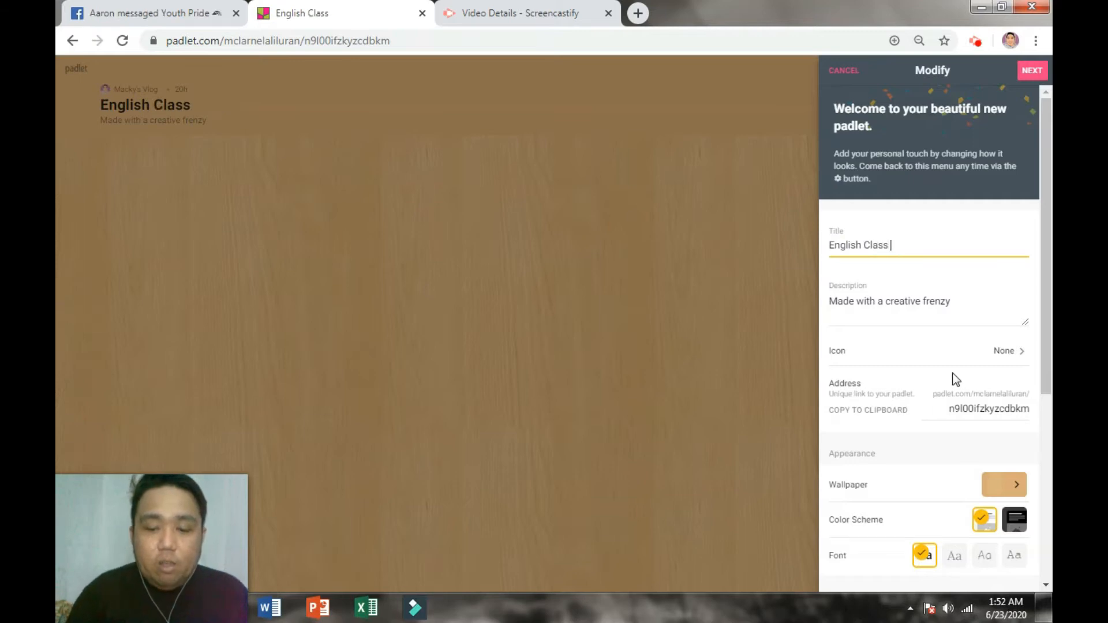
type(" Grade 9")
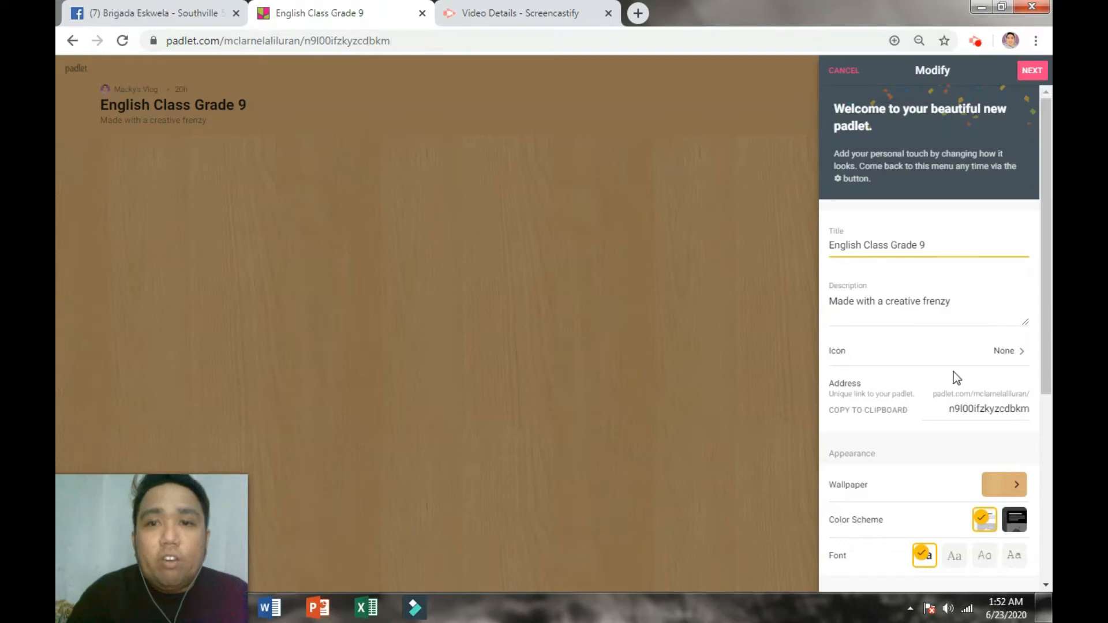
Step: Replace the description with 'Write sentences that starts with WH.'
left_click(881, 302)
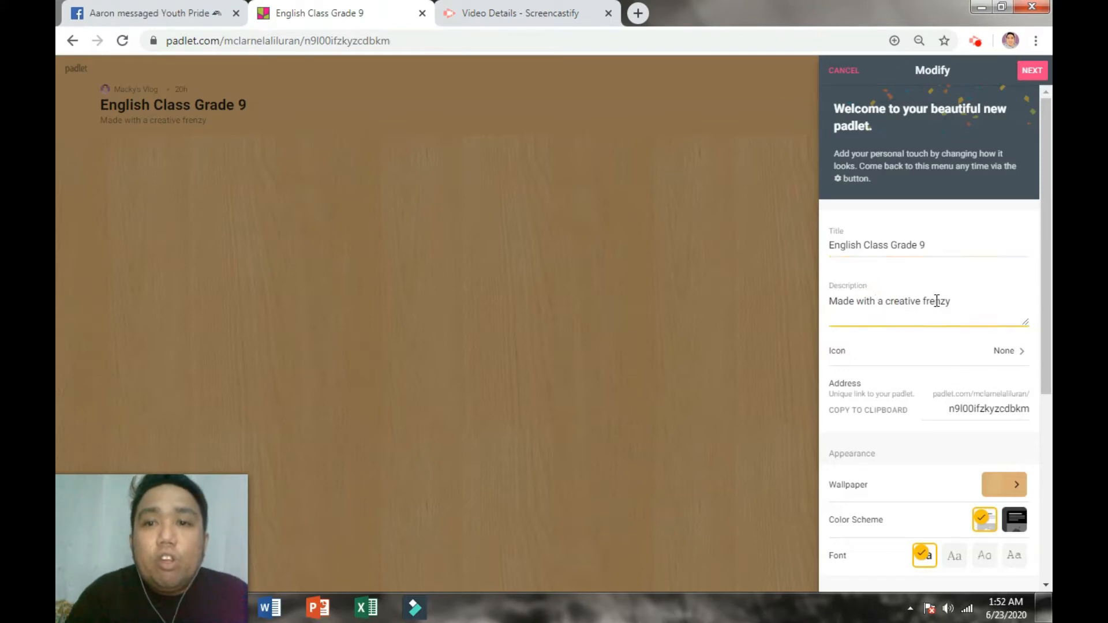
left_click_drag(960, 306, 828, 301)
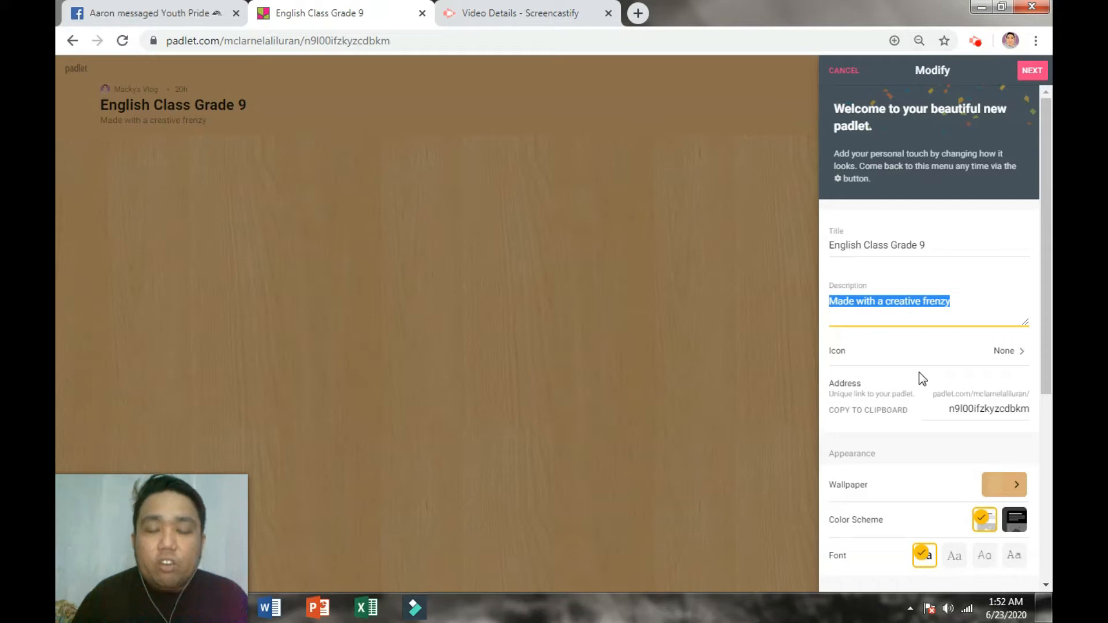
type("Write")
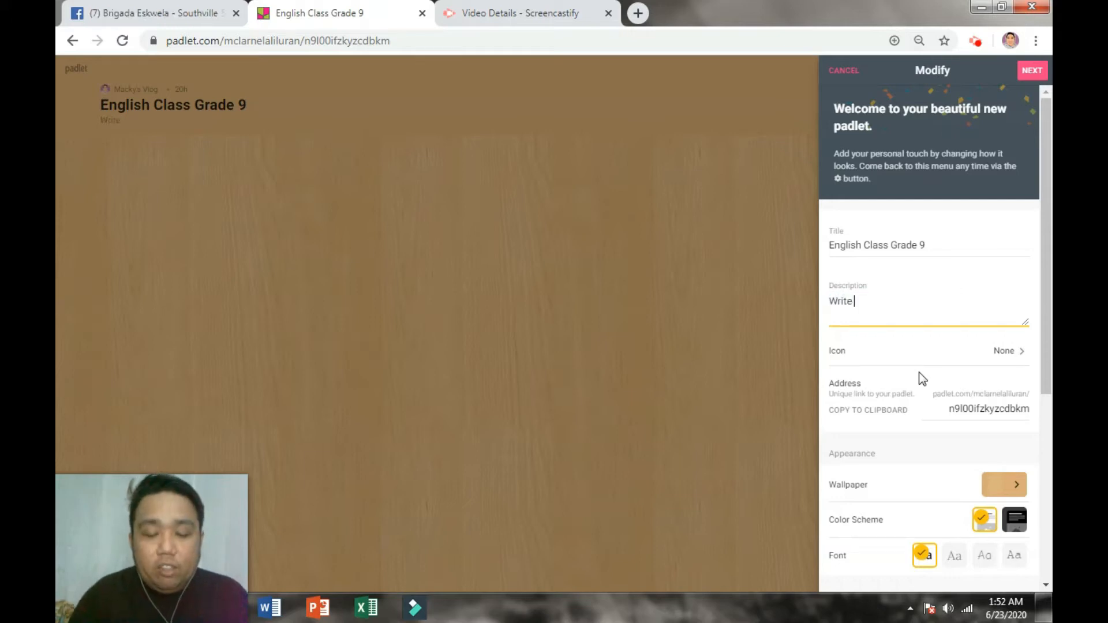
type(" sentences ")
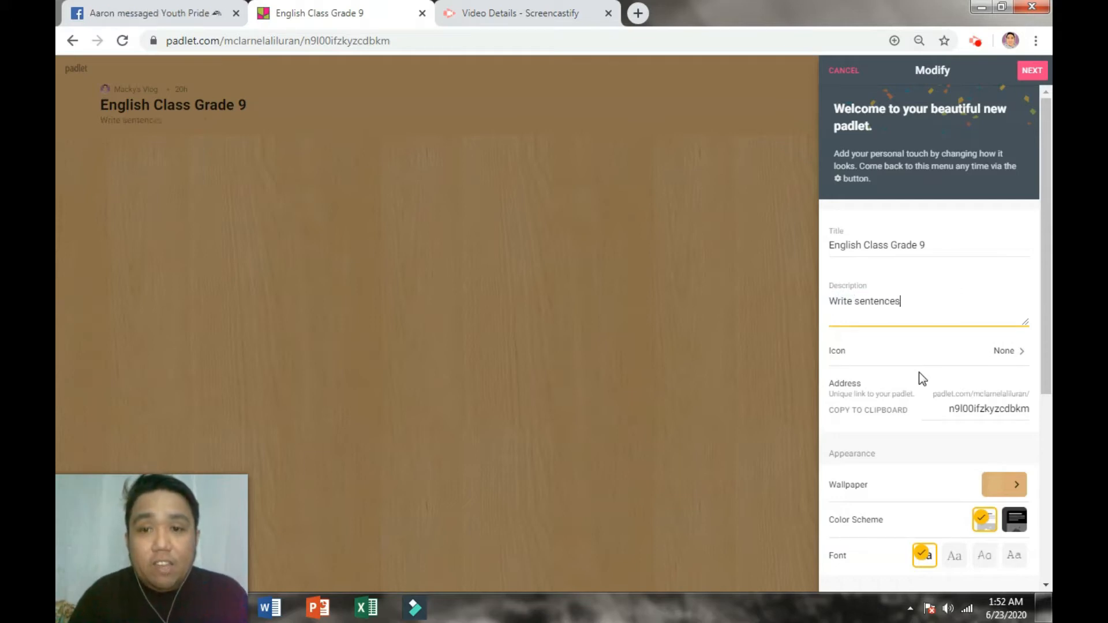
type("that")
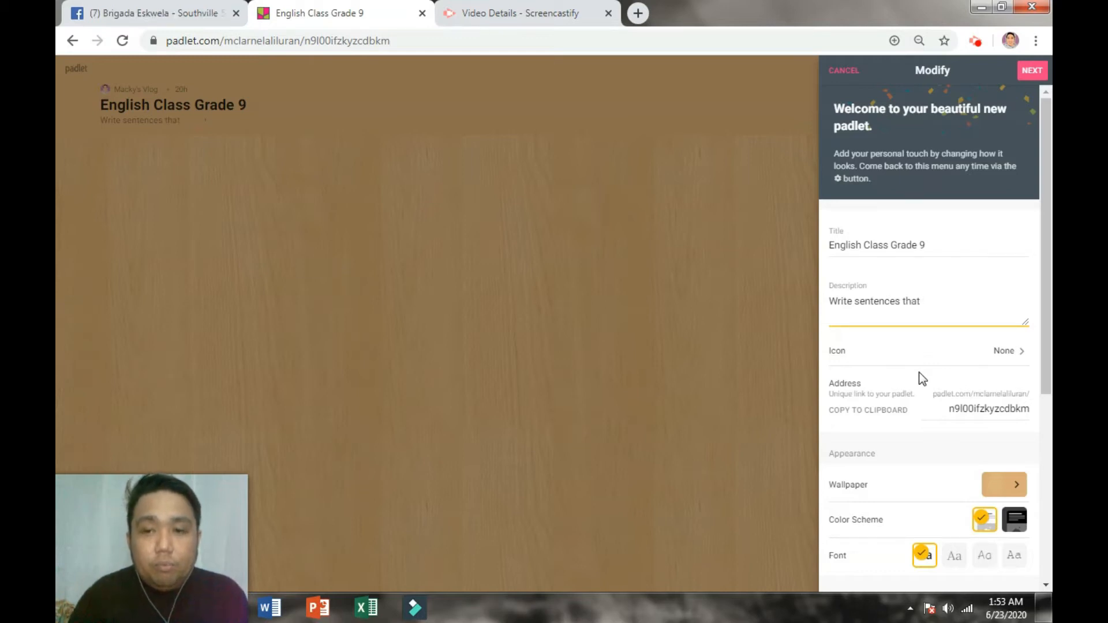
type(" starts with WH.")
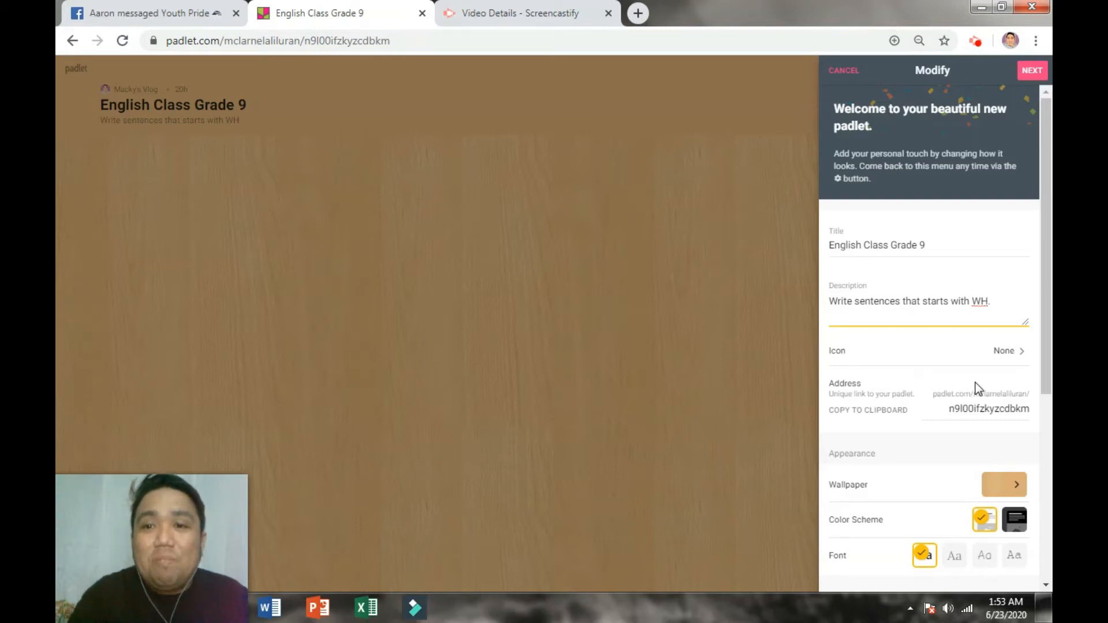
Step: Browse the Animals & Nature, Food & Drink and Objects emoji icons
left_click(977, 351)
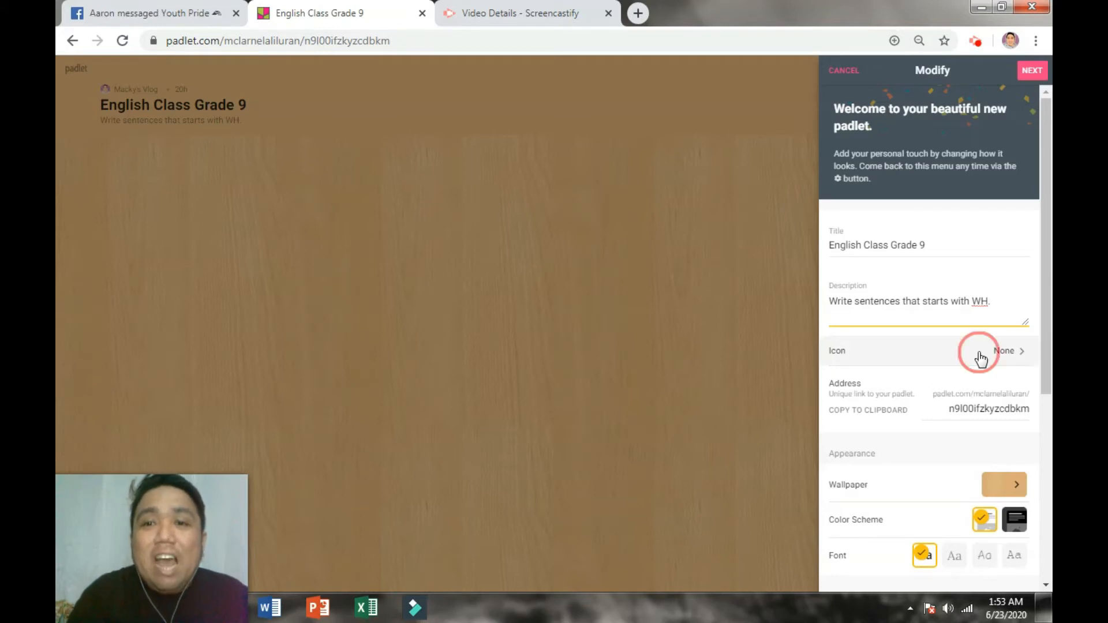
left_click(1018, 356)
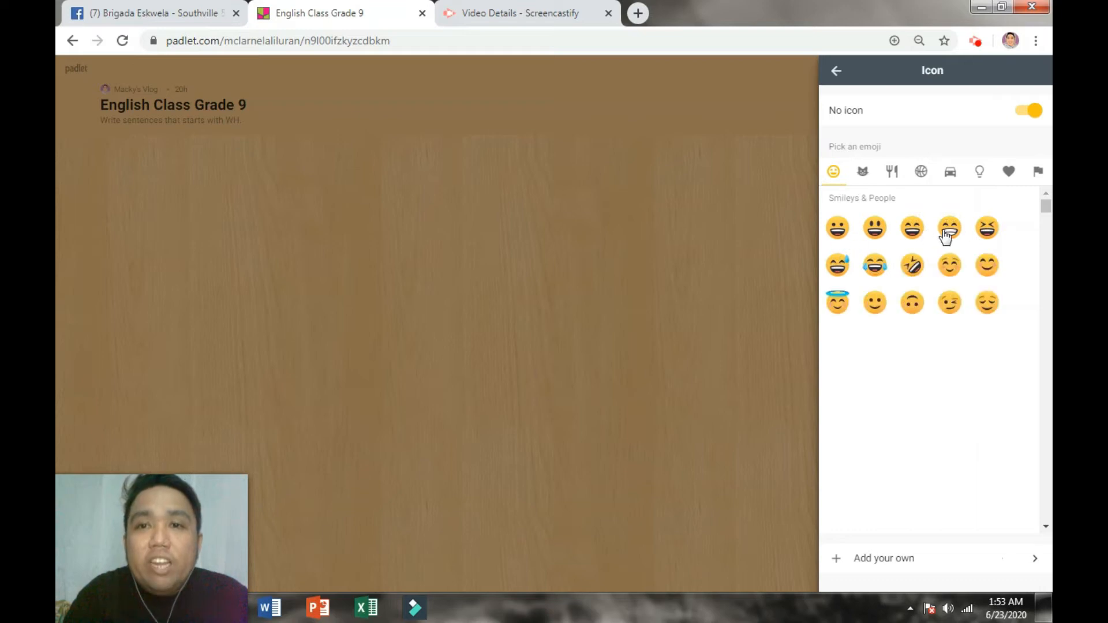
left_click(863, 174)
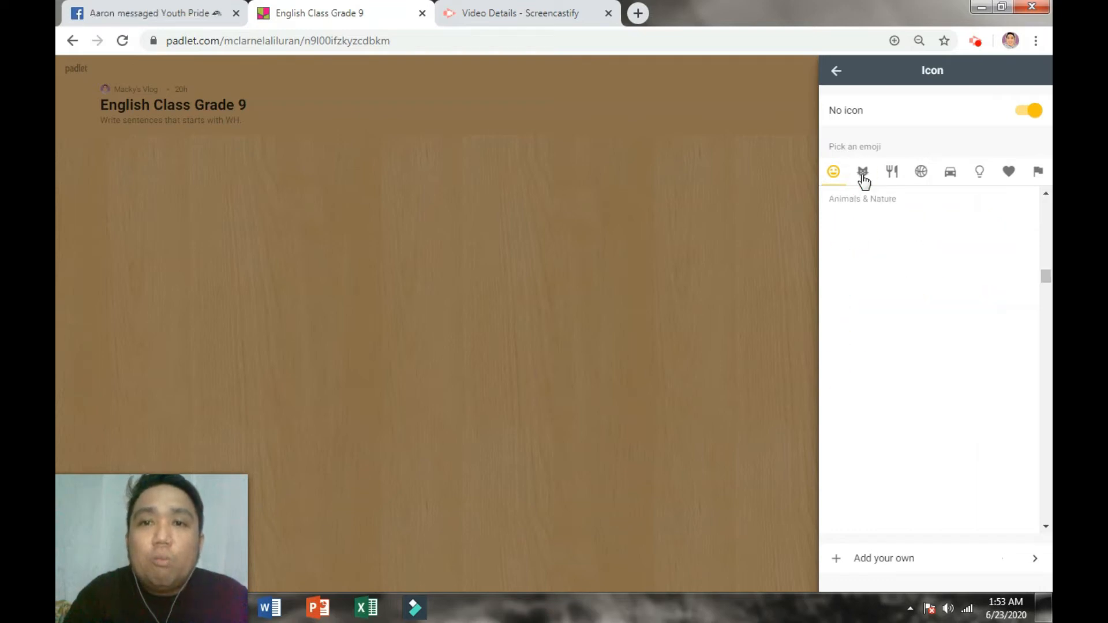
left_click(891, 177)
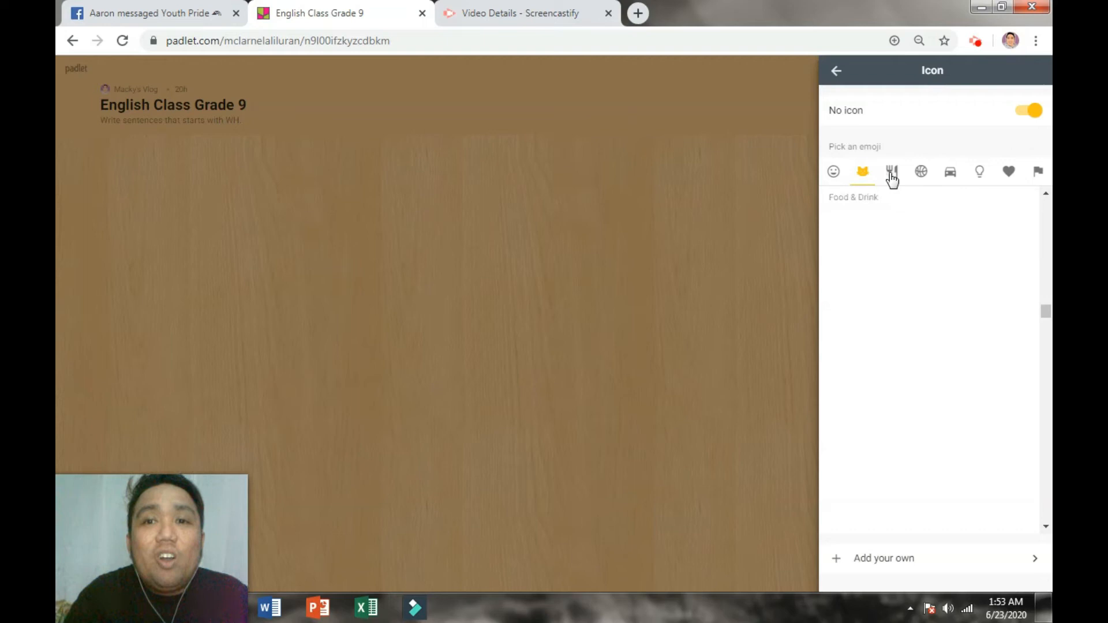
left_click(922, 178)
left_click(969, 175)
left_click(976, 175)
Step: Leave the icon unset and copy the padlet's address to the clipboard
left_click(836, 72)
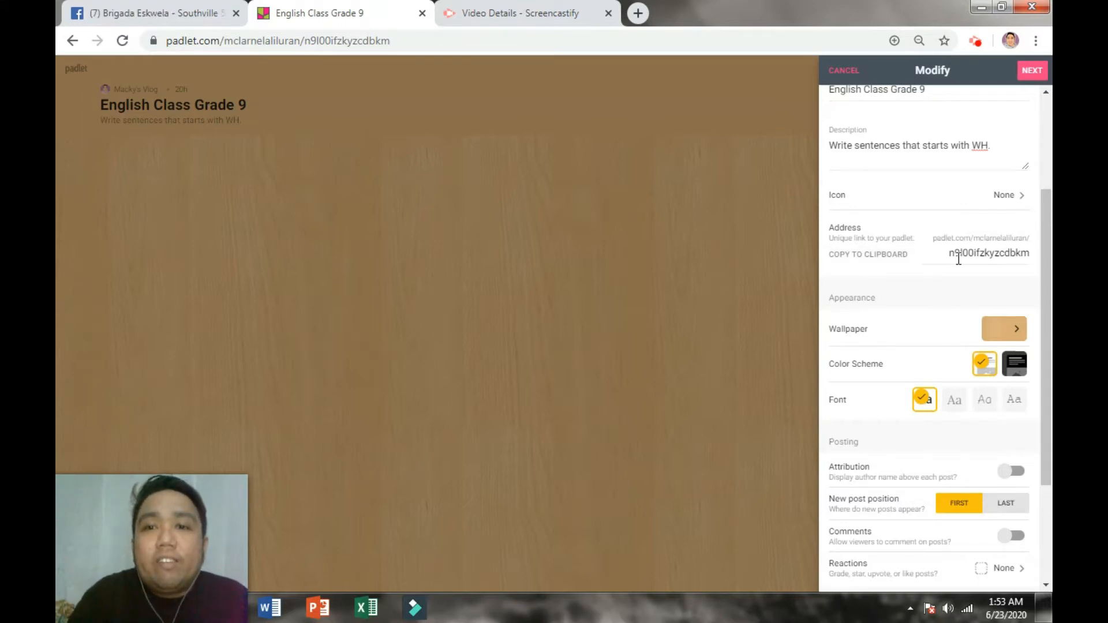
left_click(871, 261)
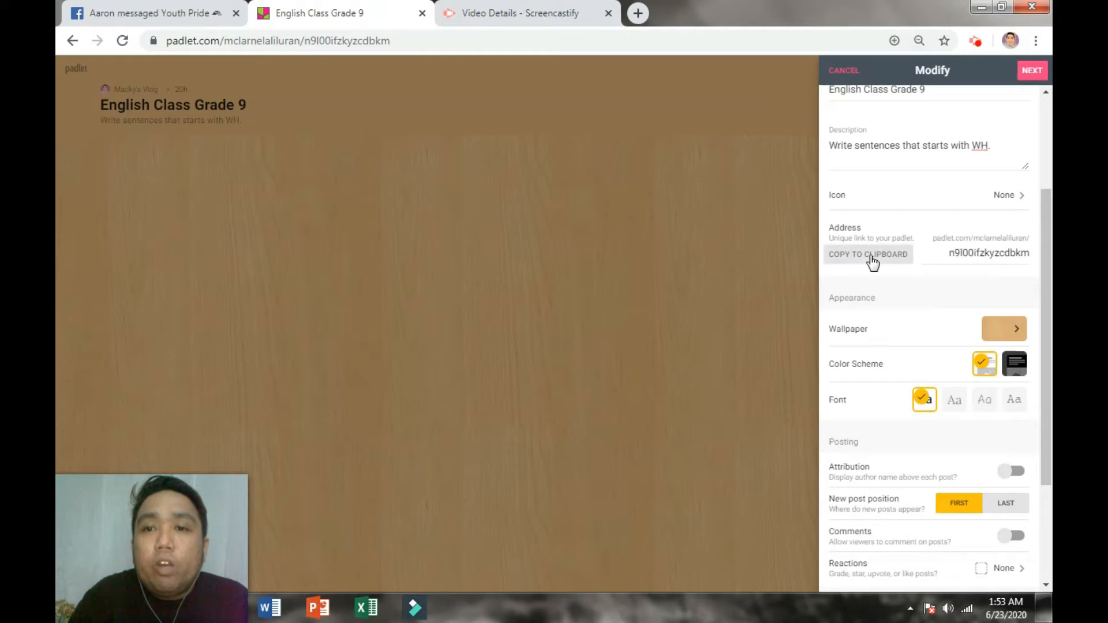
left_click(871, 259)
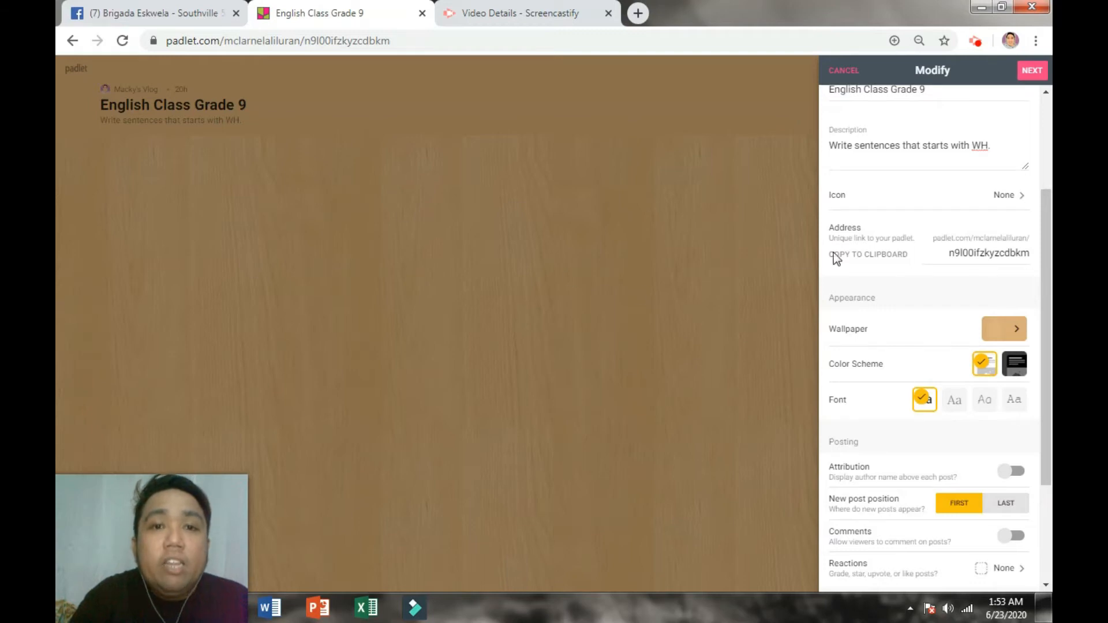
Step: Compare the solid colour, gradient, texture, picture and custom wallpaper categories
left_click(1006, 330)
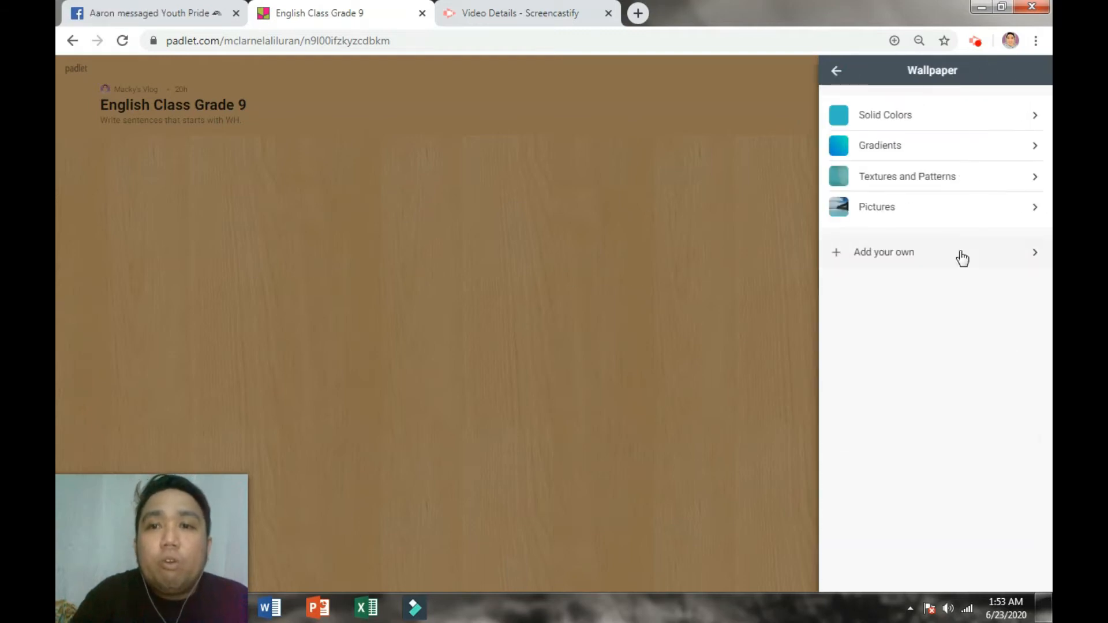
left_click(932, 122)
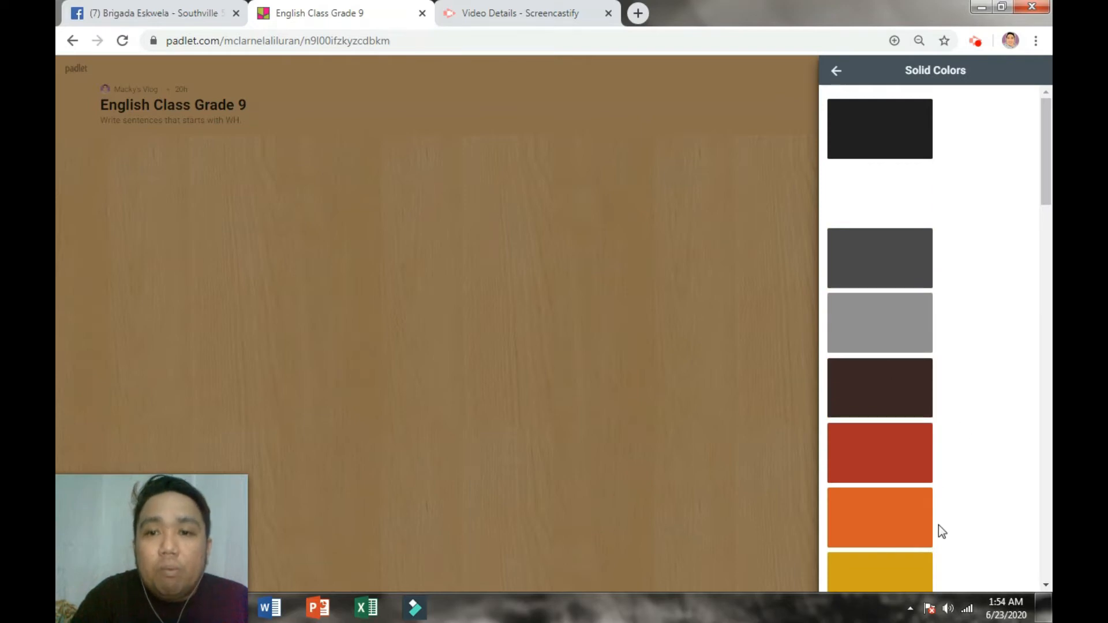
scroll(936, 502, "down", 6)
left_click(836, 71)
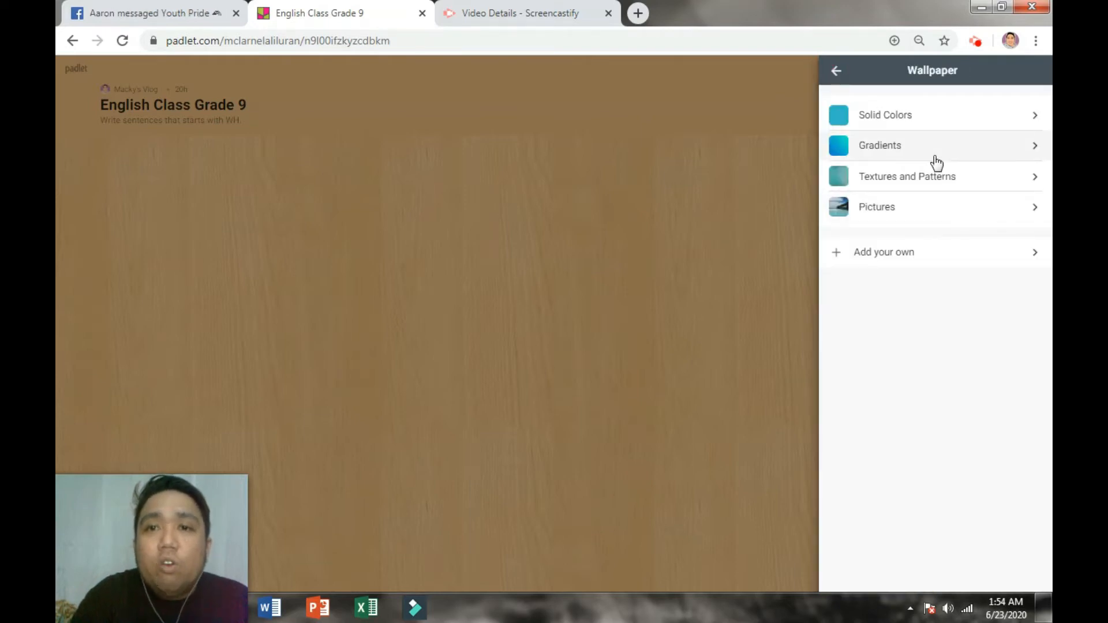
left_click(935, 150)
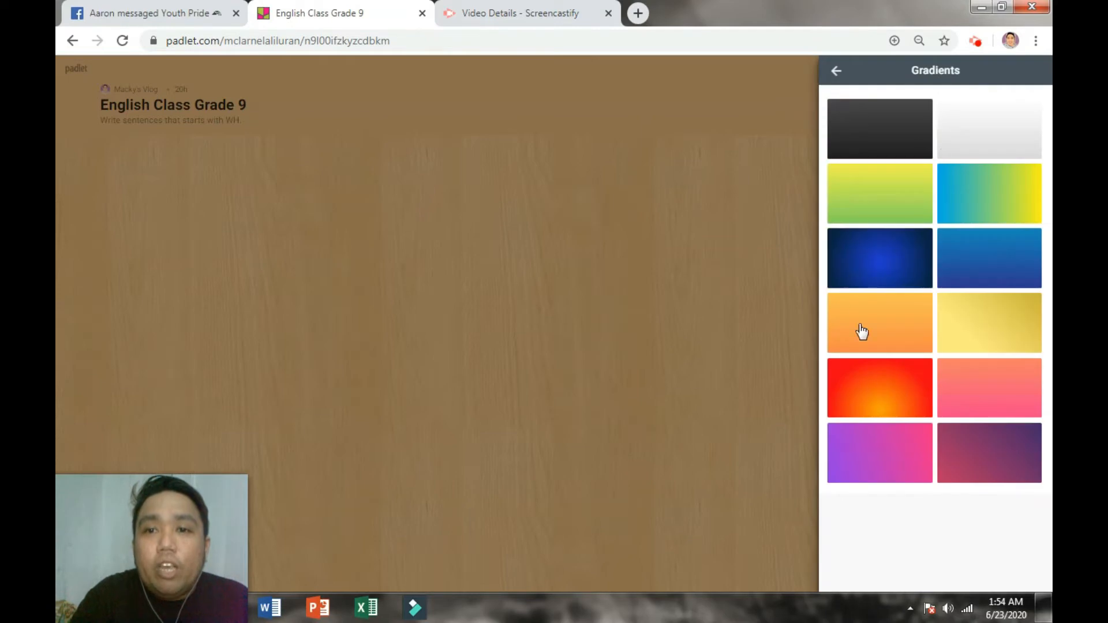
left_click(836, 71)
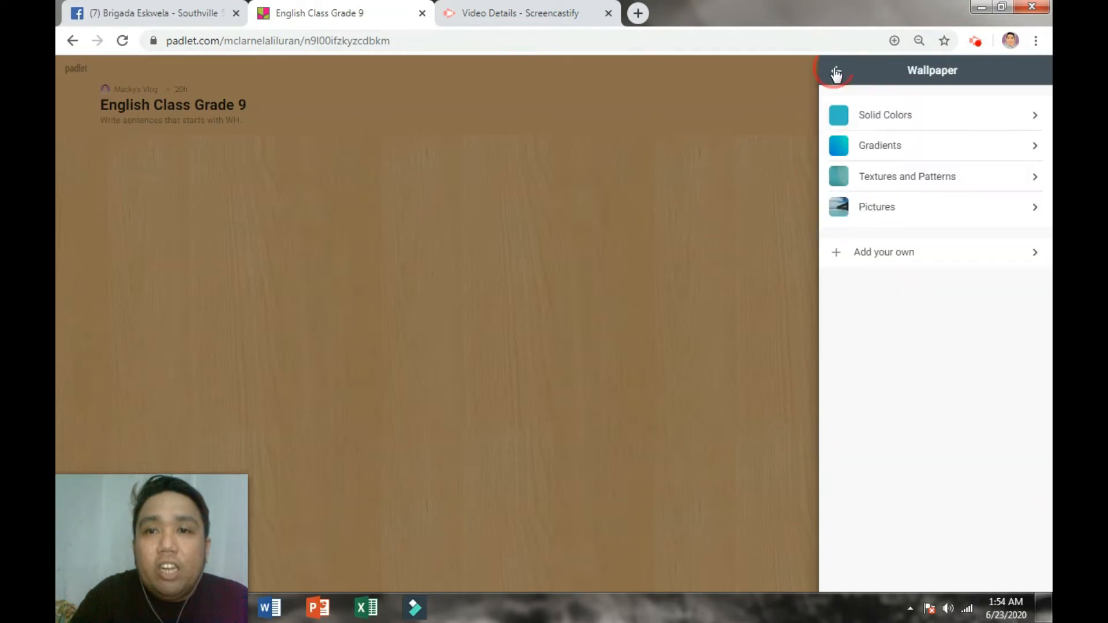
left_click(892, 180)
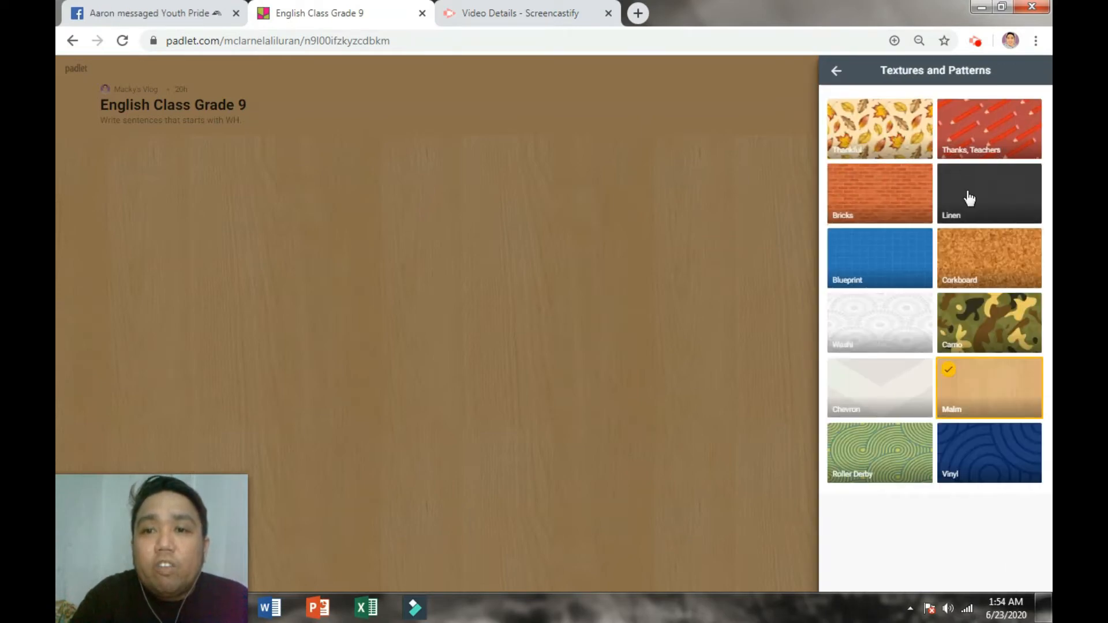
left_click(836, 70)
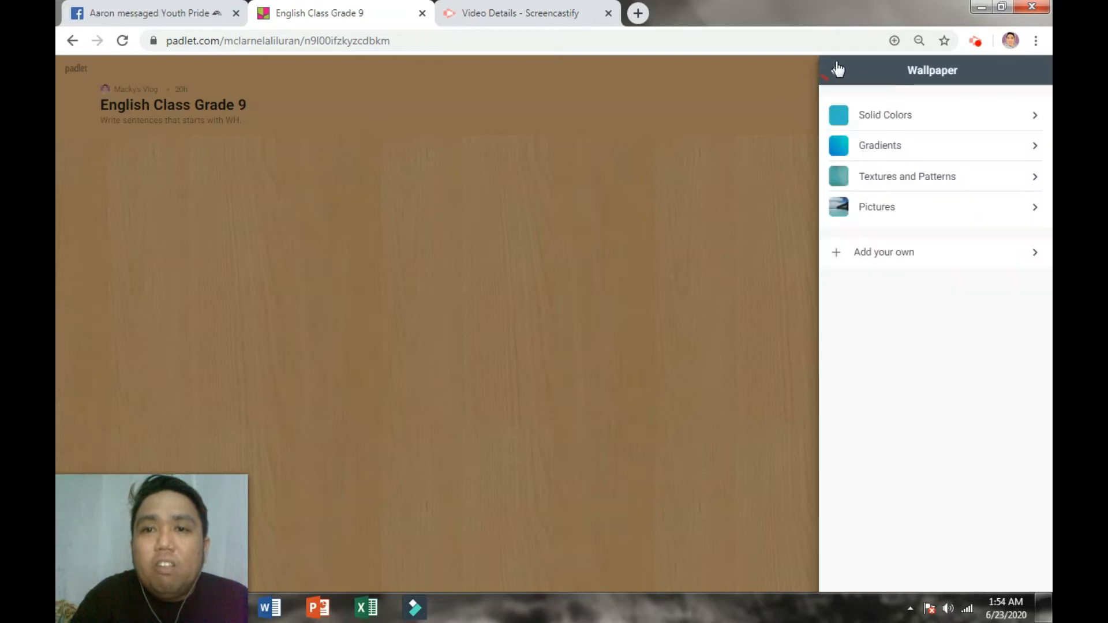
left_click(876, 214)
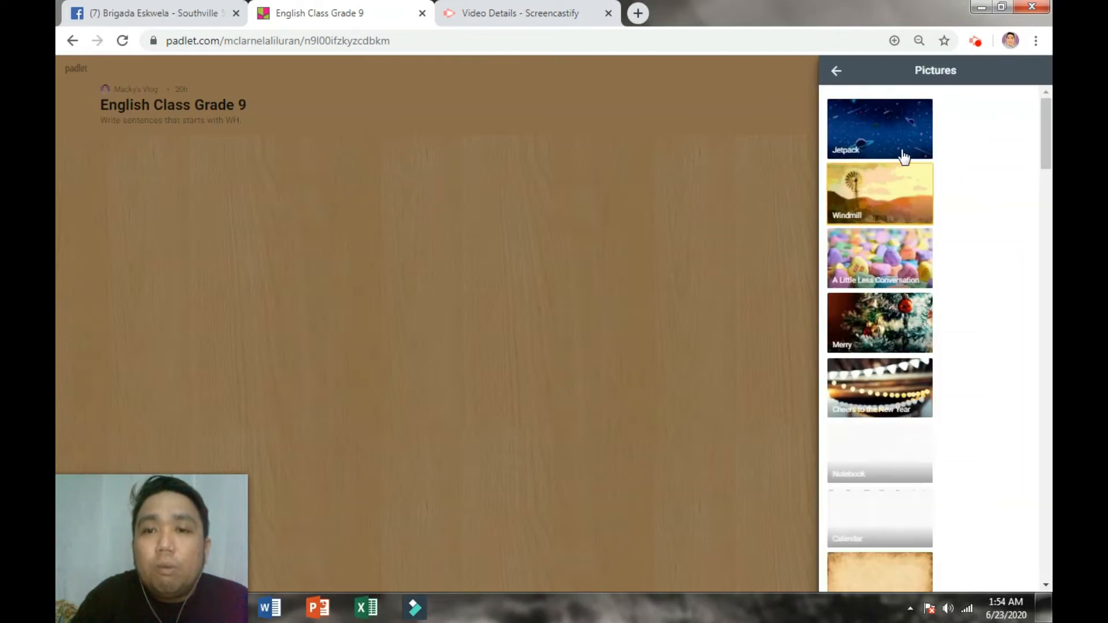
scroll(879, 399, "down", 5)
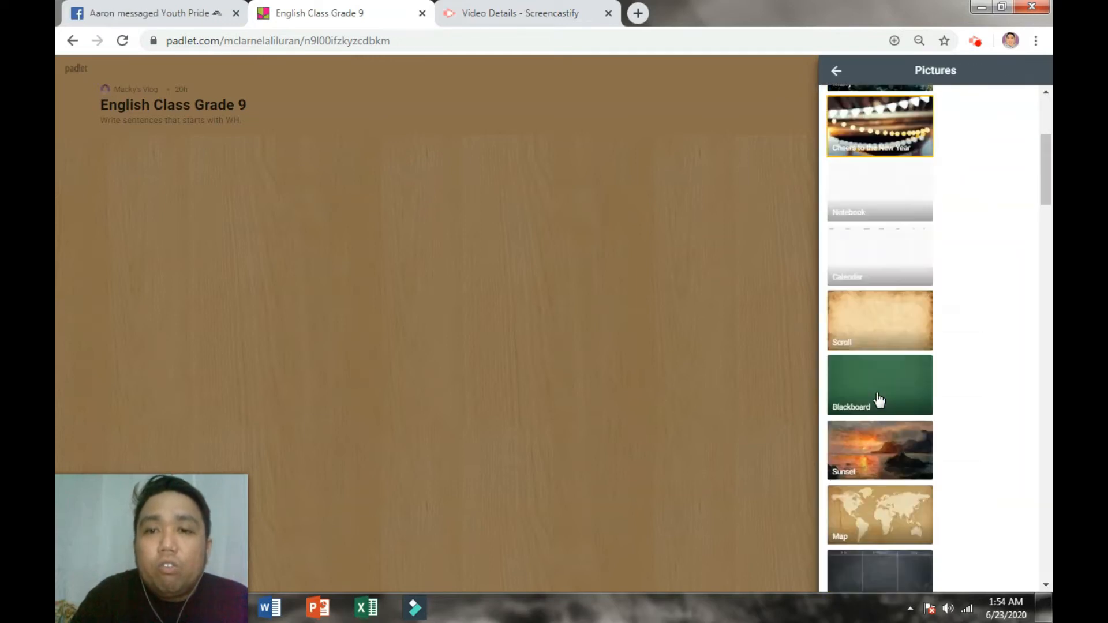
left_click(835, 71)
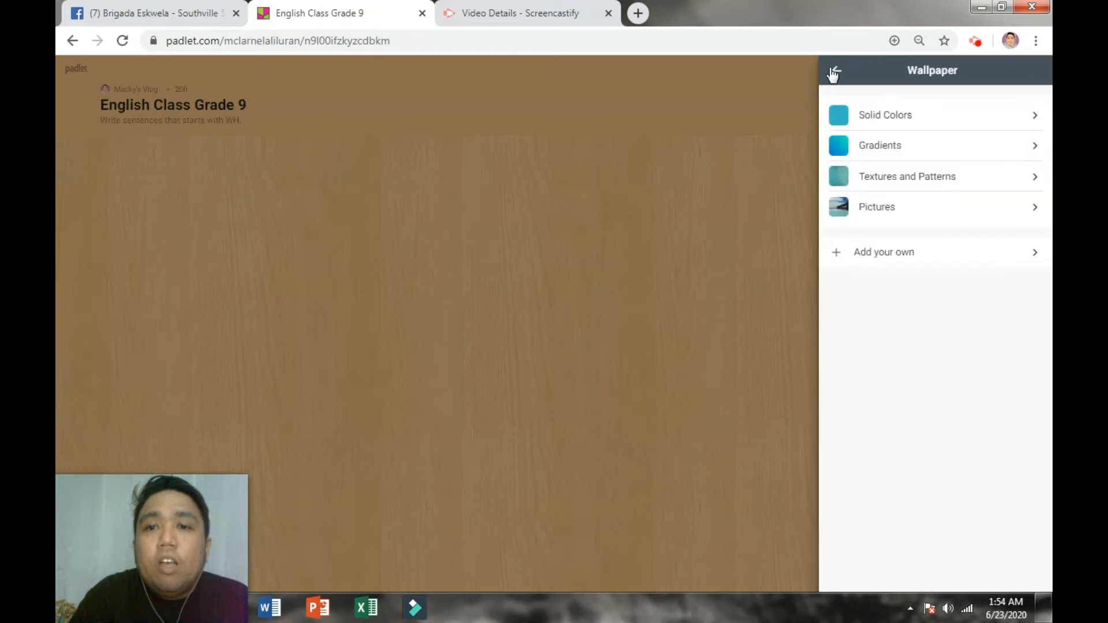
left_click(879, 261)
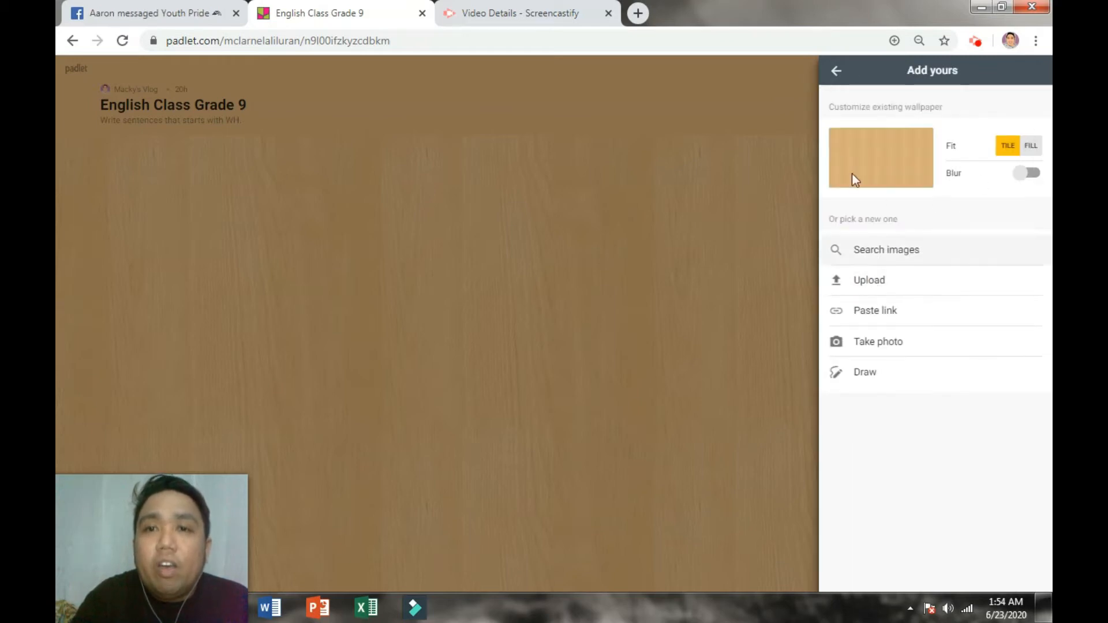
left_click(837, 72)
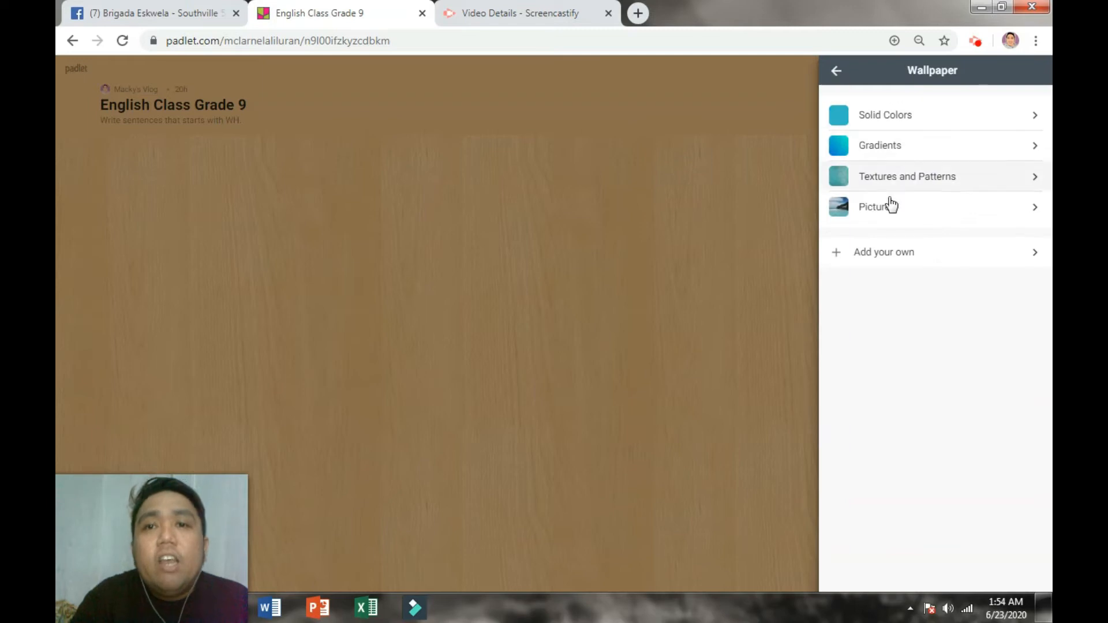
Step: Apply the red pencil Thanks, Teachers wallpaper and keep the light colour scheme
left_click(886, 188)
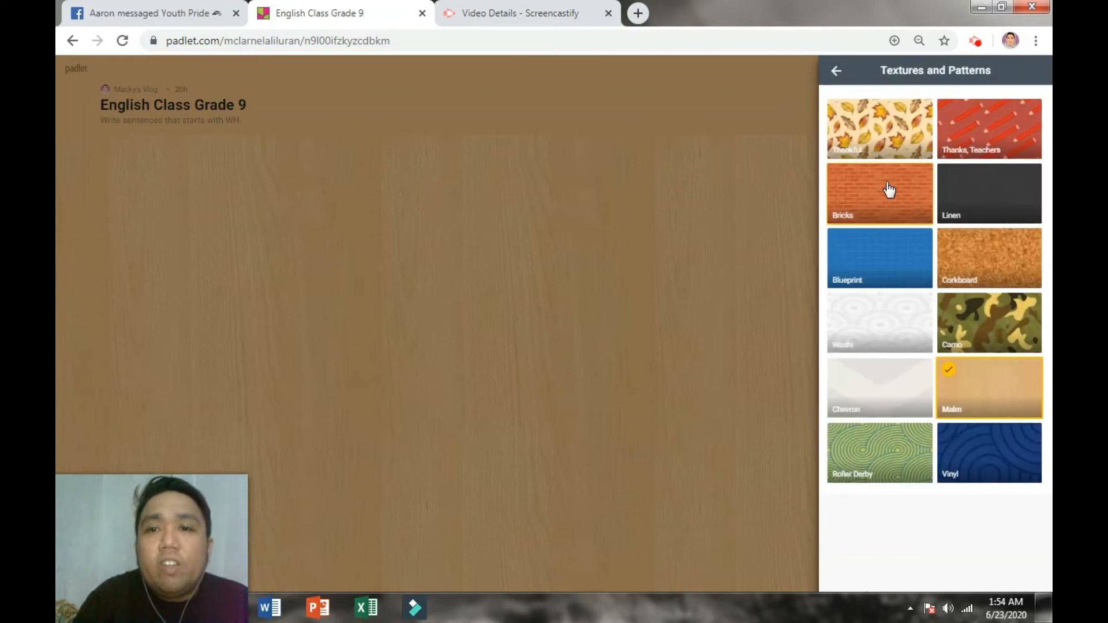
left_click(986, 139)
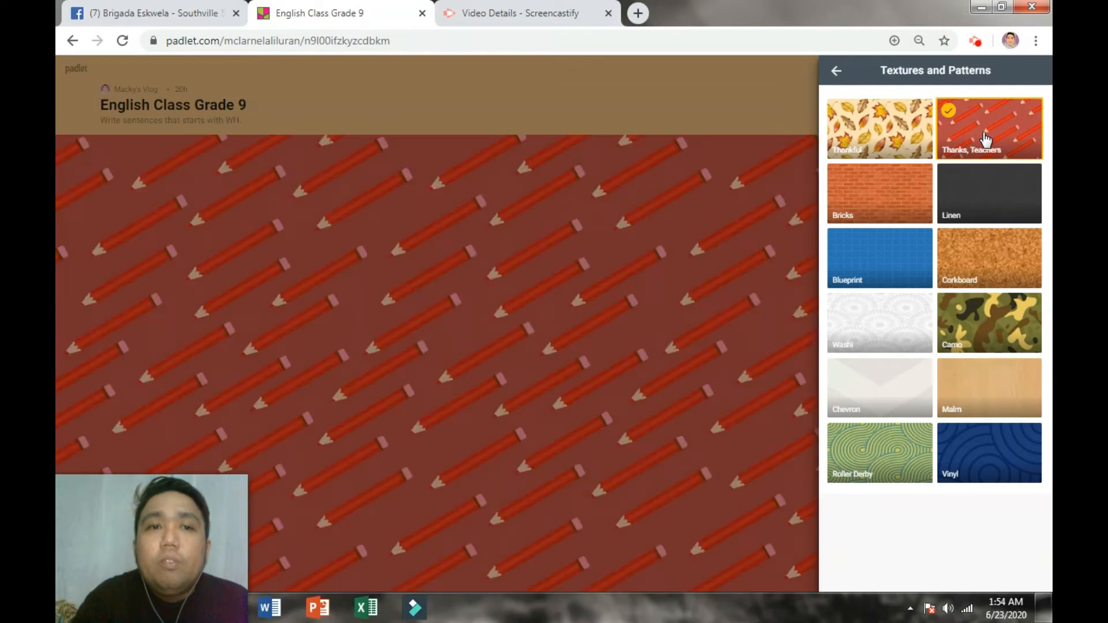
left_click(835, 71)
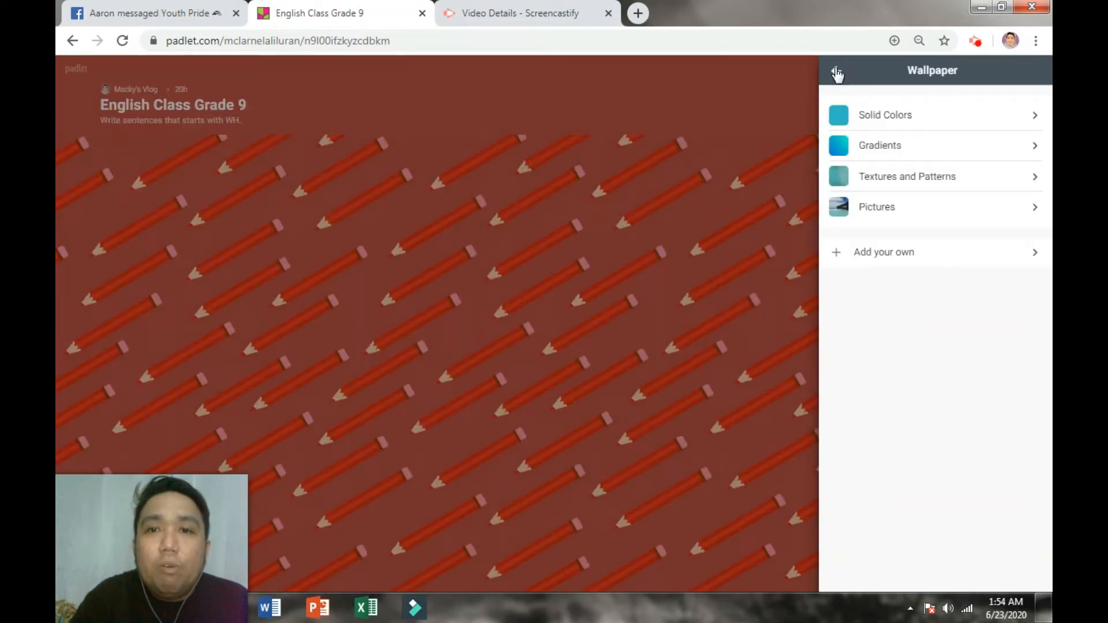
left_click(836, 71)
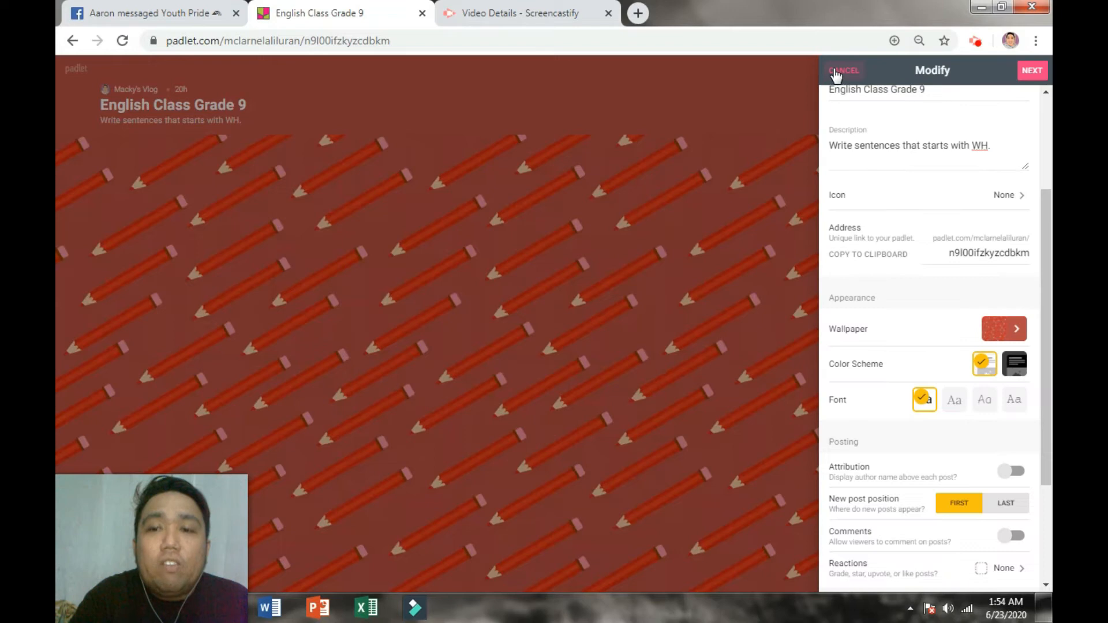
left_click(1014, 372)
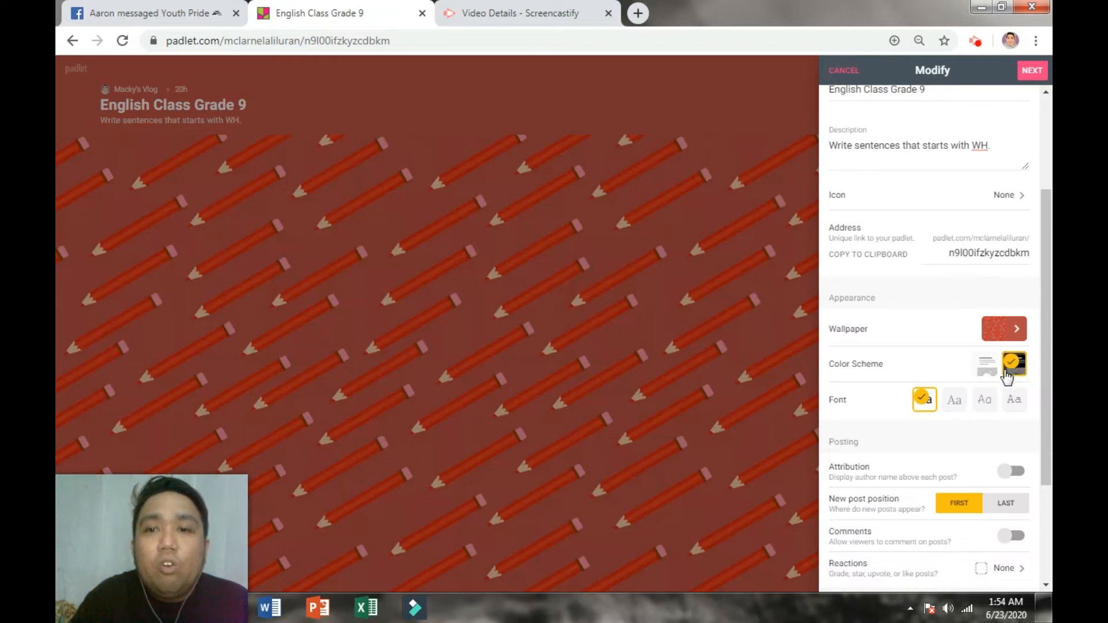
left_click(984, 367)
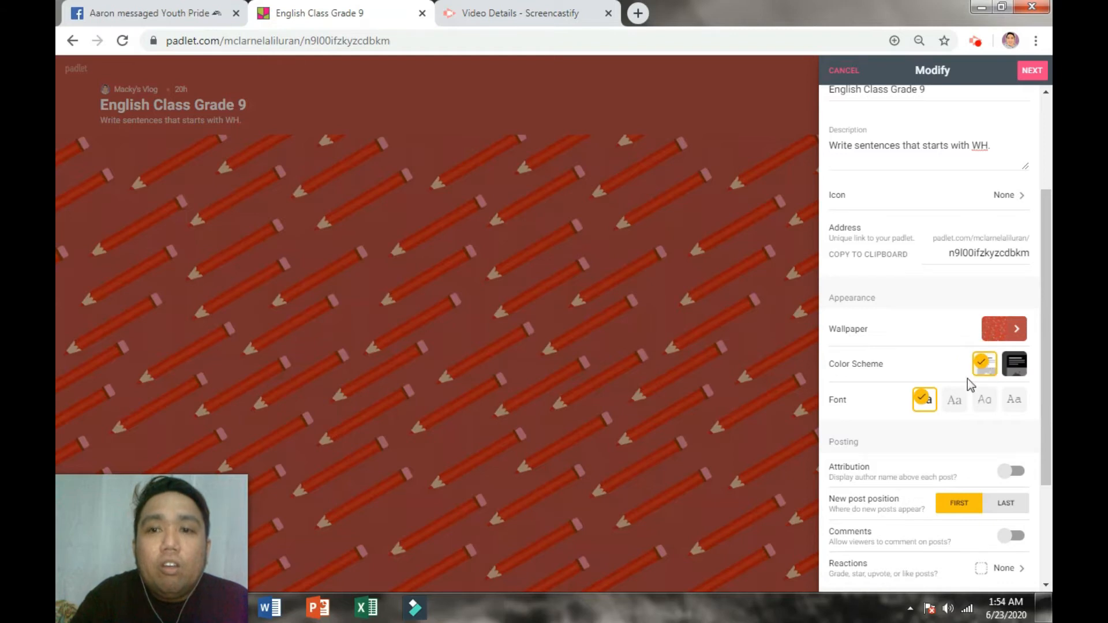
Step: Choose the rounded board font and confirm the setup
left_click(954, 400)
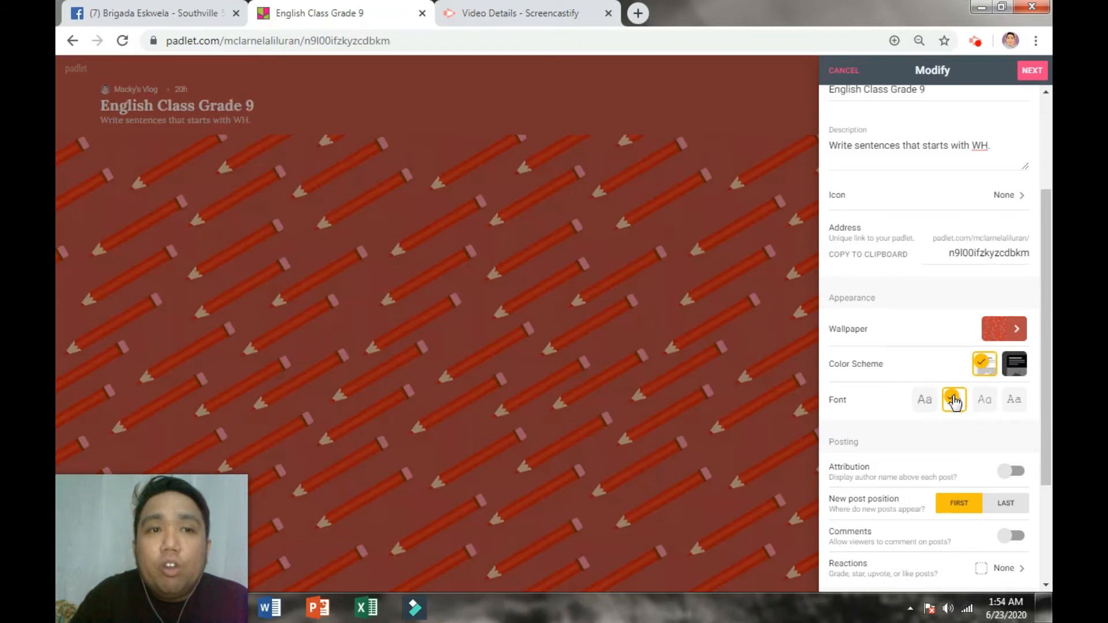
left_click(984, 402)
left_click(1012, 399)
left_click(969, 403)
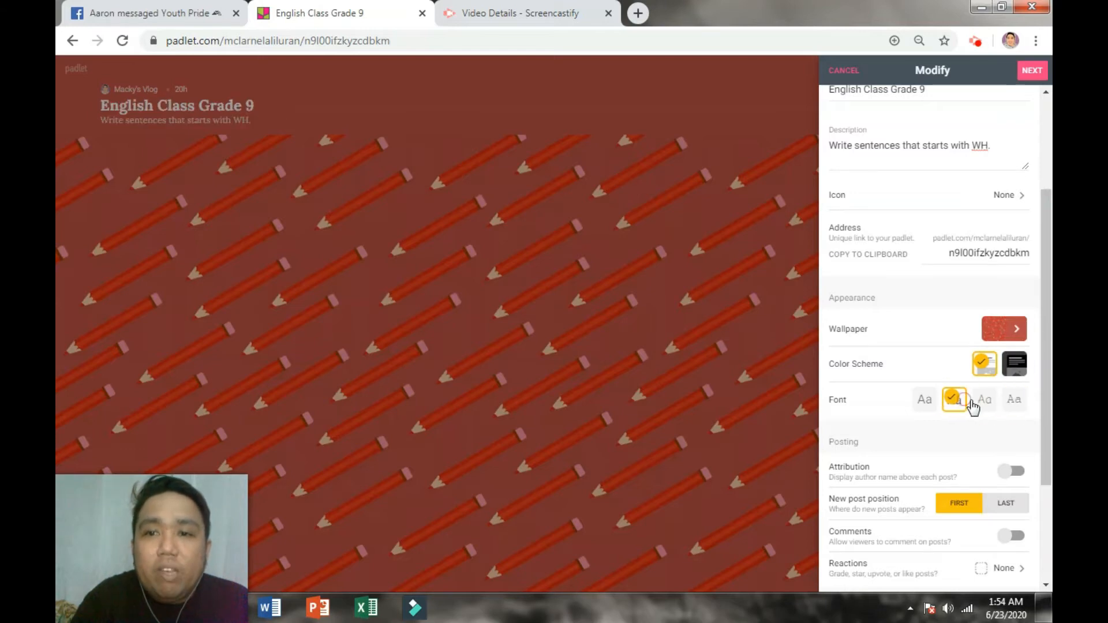
left_click(984, 407)
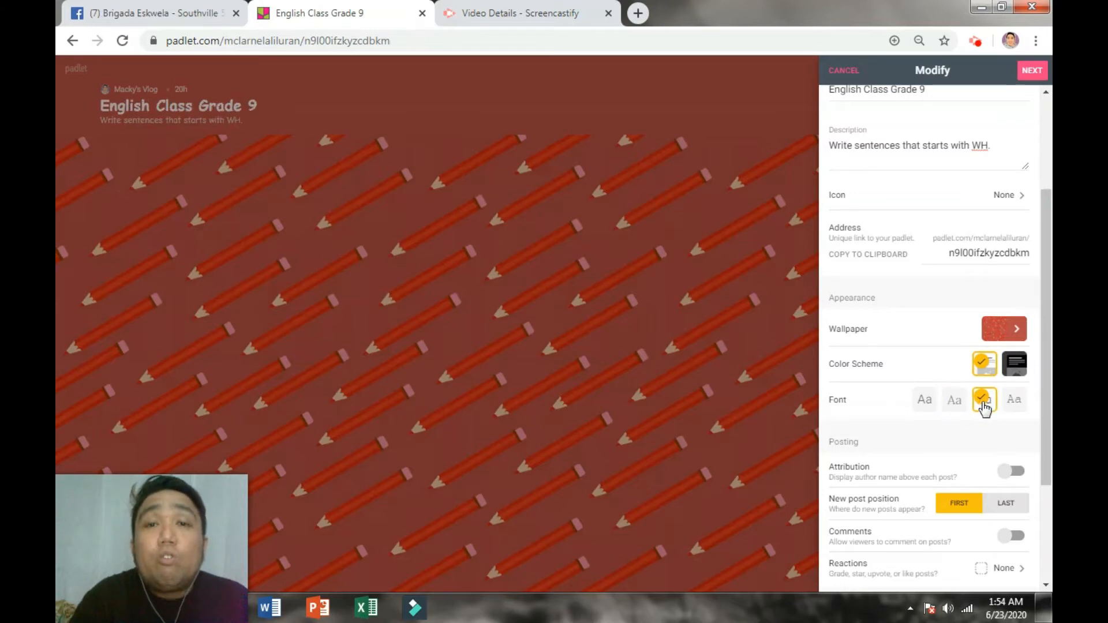
scroll(985, 423, "down", 1)
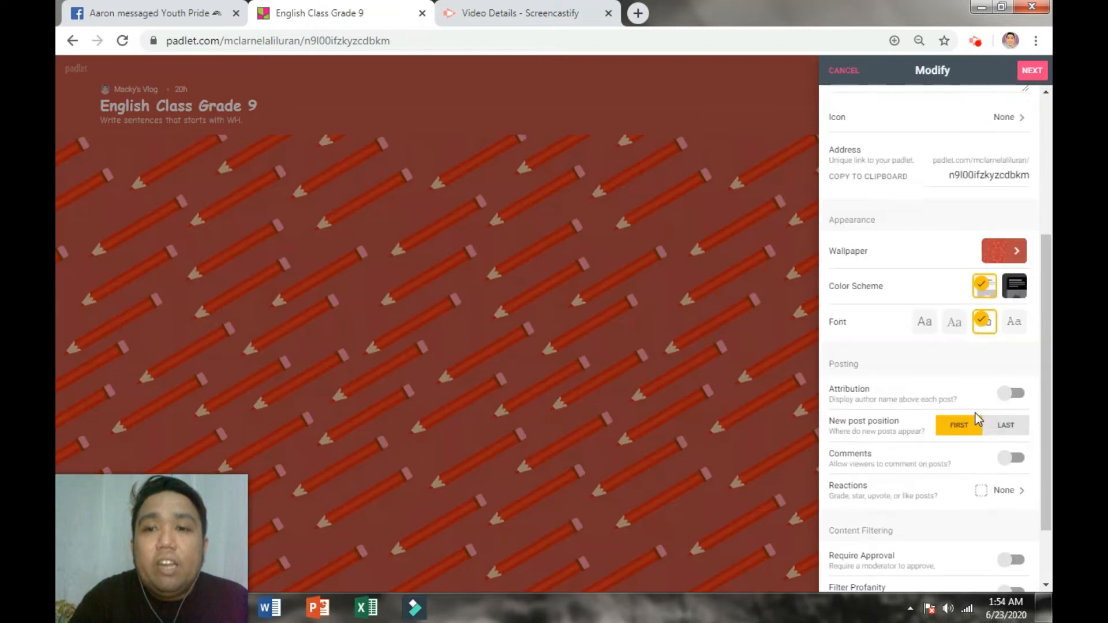
scroll(936, 406, "down", 1)
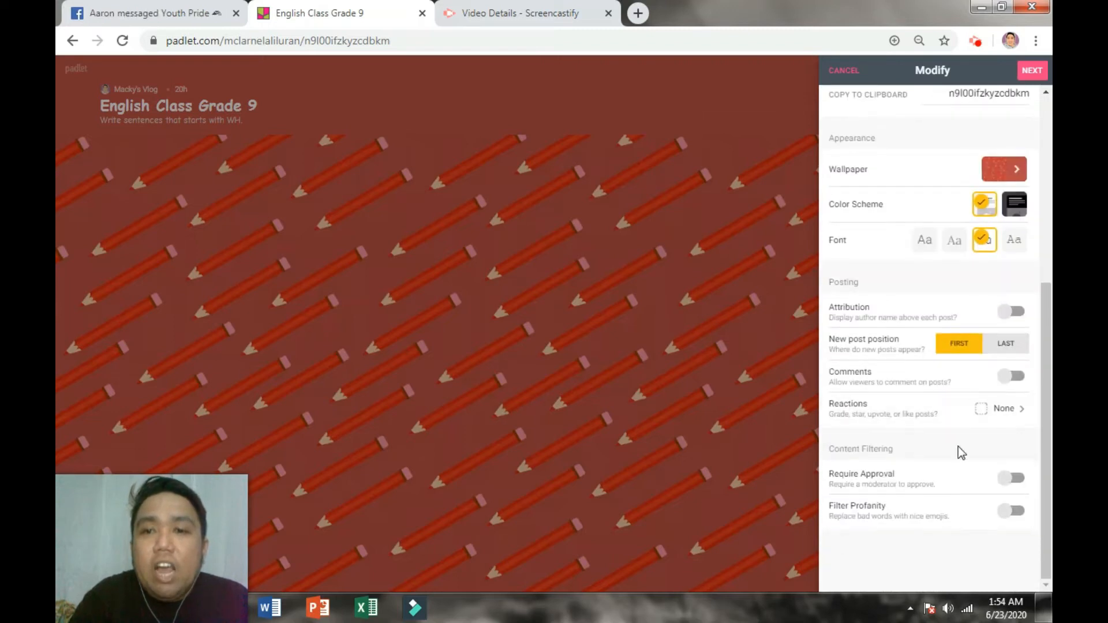
scroll(974, 539, "up", 4)
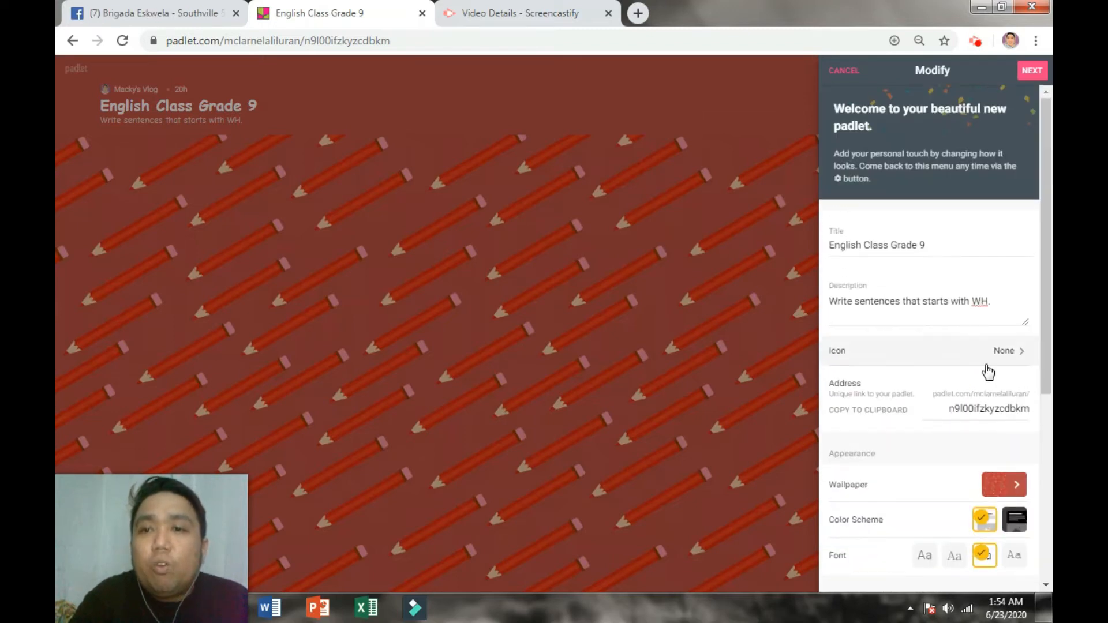
left_click(1032, 71)
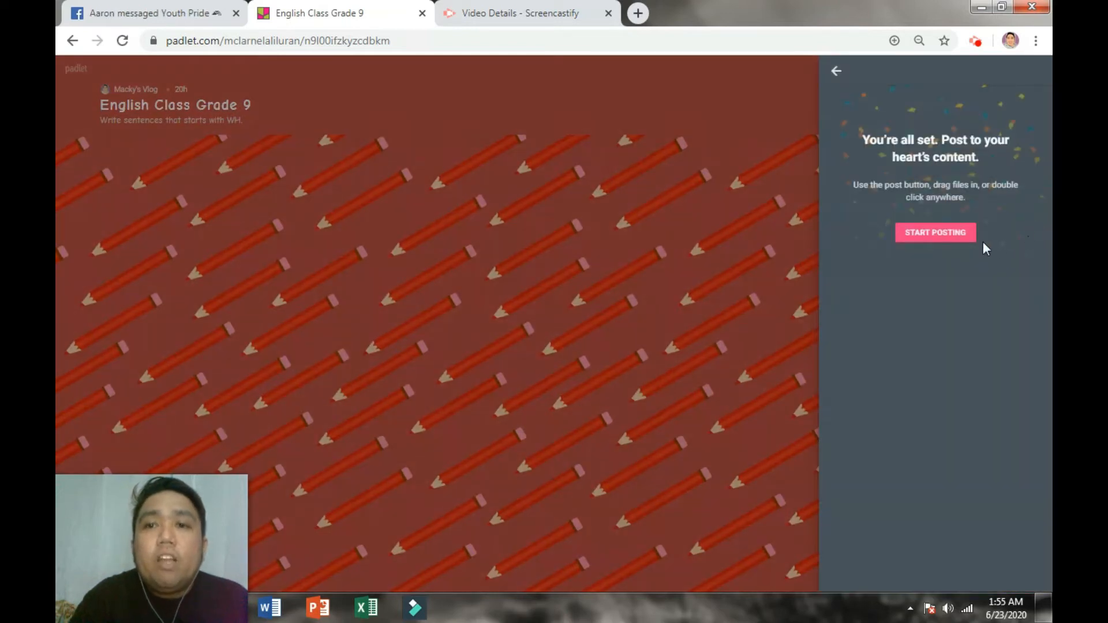
left_click(834, 72)
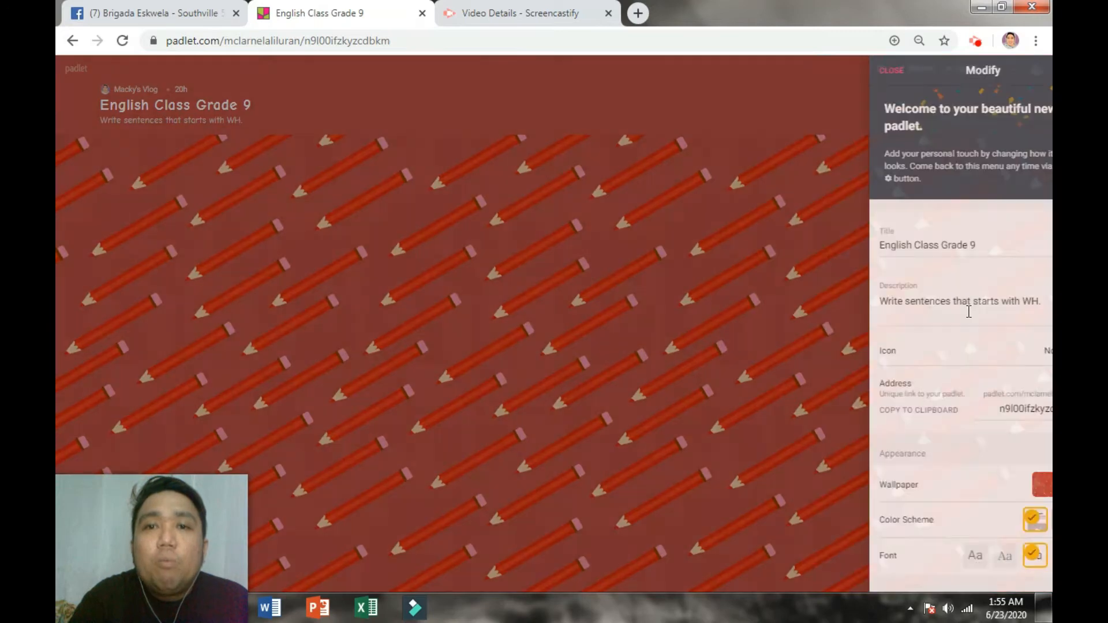
Step: Close the settings and start a new post titled with the author's name
left_click(840, 69)
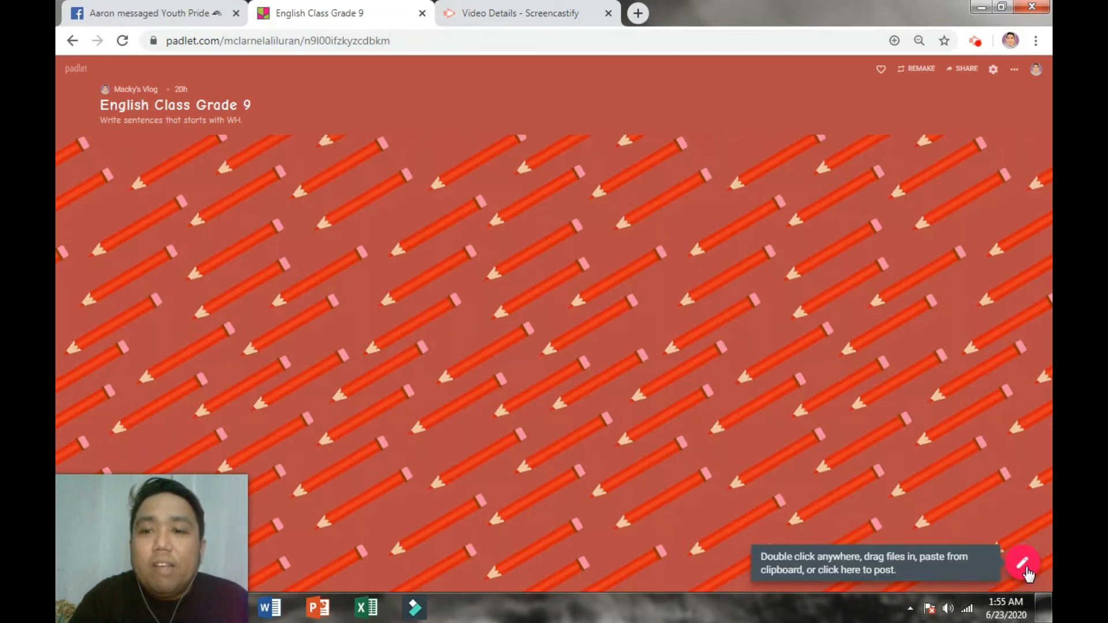
left_click(1026, 570)
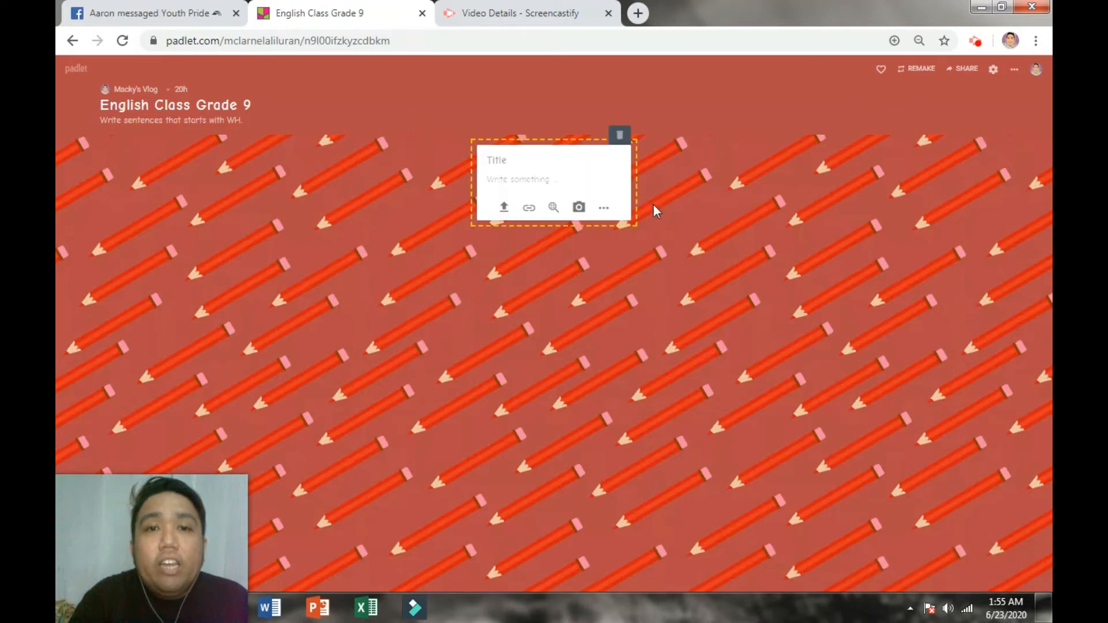
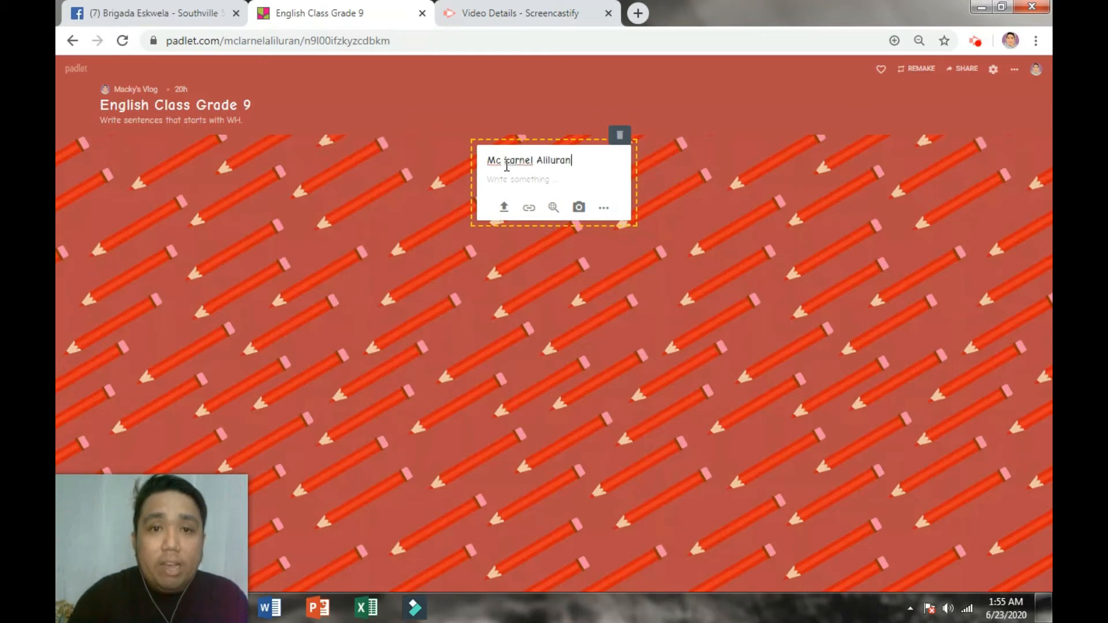
left_click(512, 183)
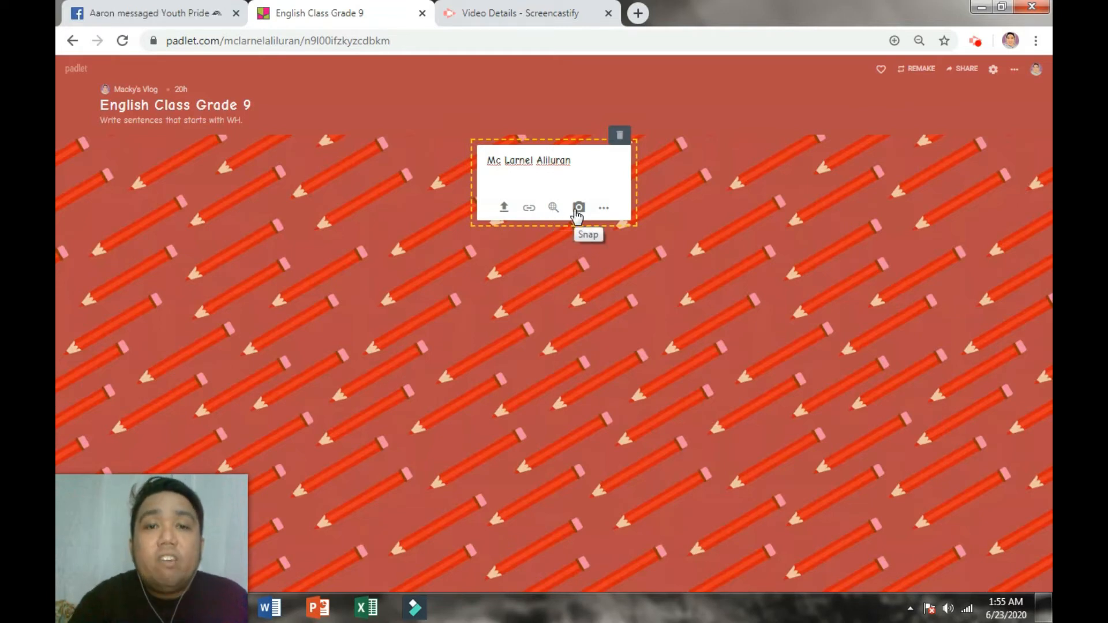
Step: Write '1. What is your favorite subject?' as the post body and publish it
left_click(600, 209)
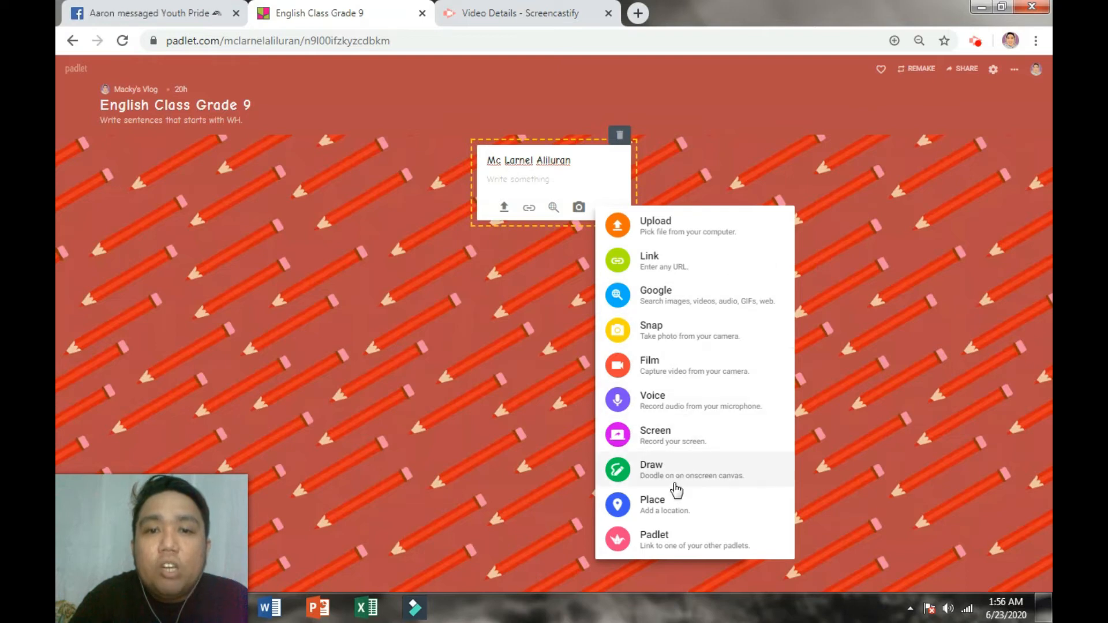
left_click(511, 186)
left_click(518, 178)
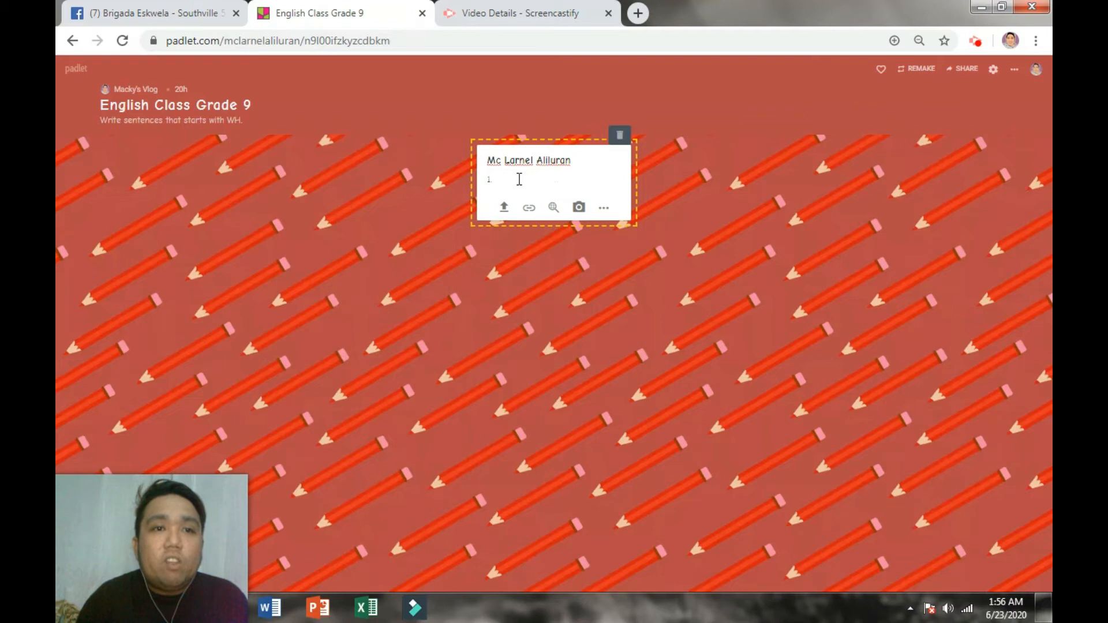
type("s your favorite")
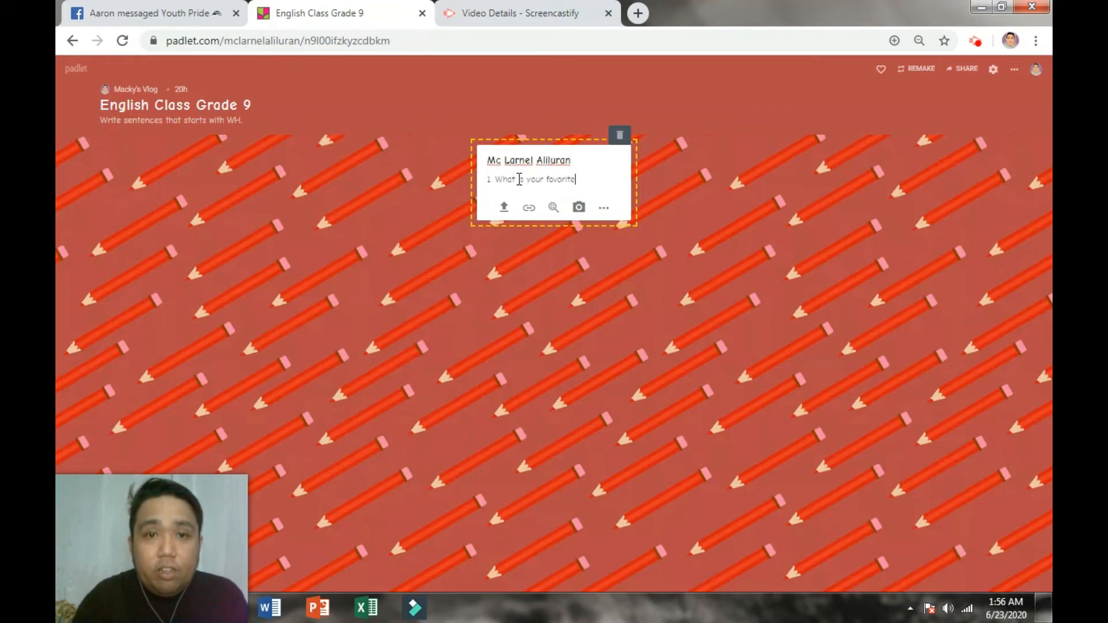
type(" subject?")
left_click(535, 278)
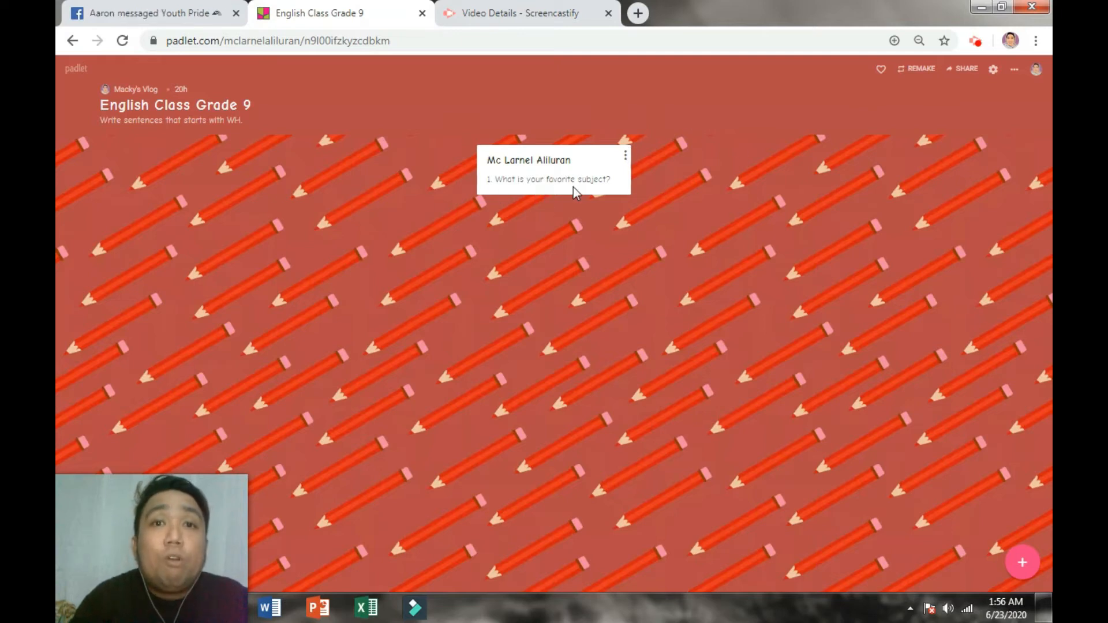
Step: Open the Posting > Reactions panel offering Like, Vote, Star and Grade, with None selected
left_click(1014, 69)
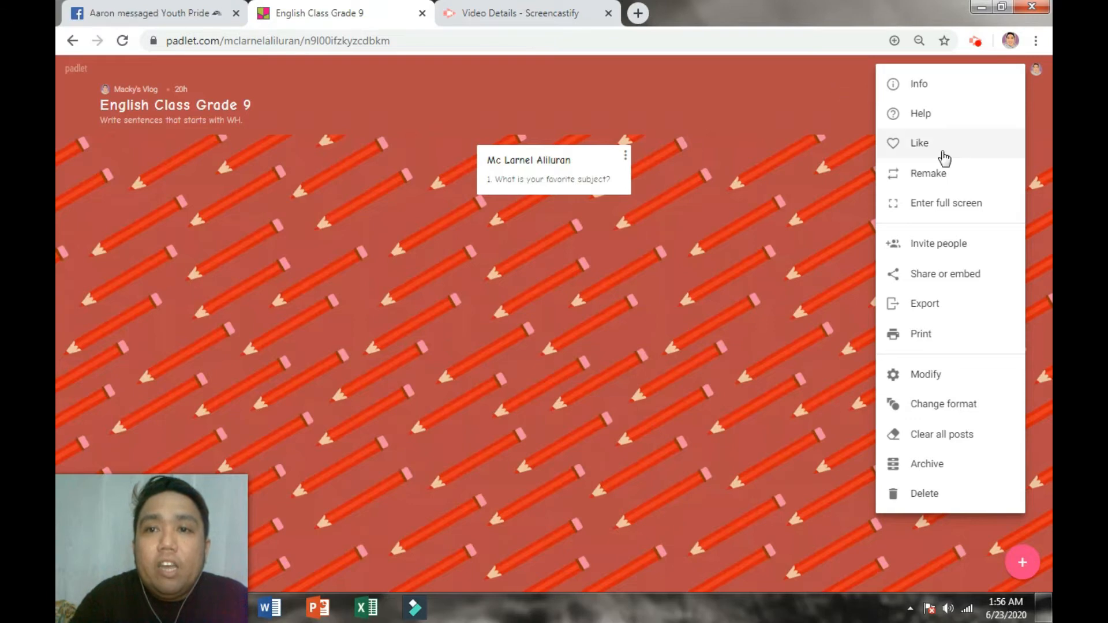
left_click(831, 121)
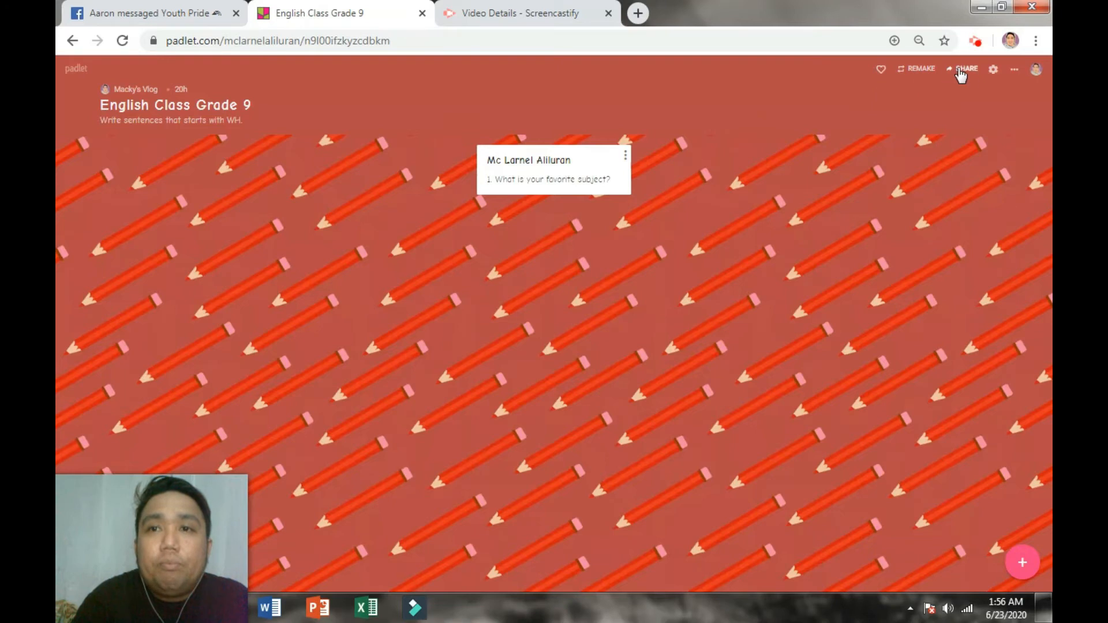
left_click(993, 69)
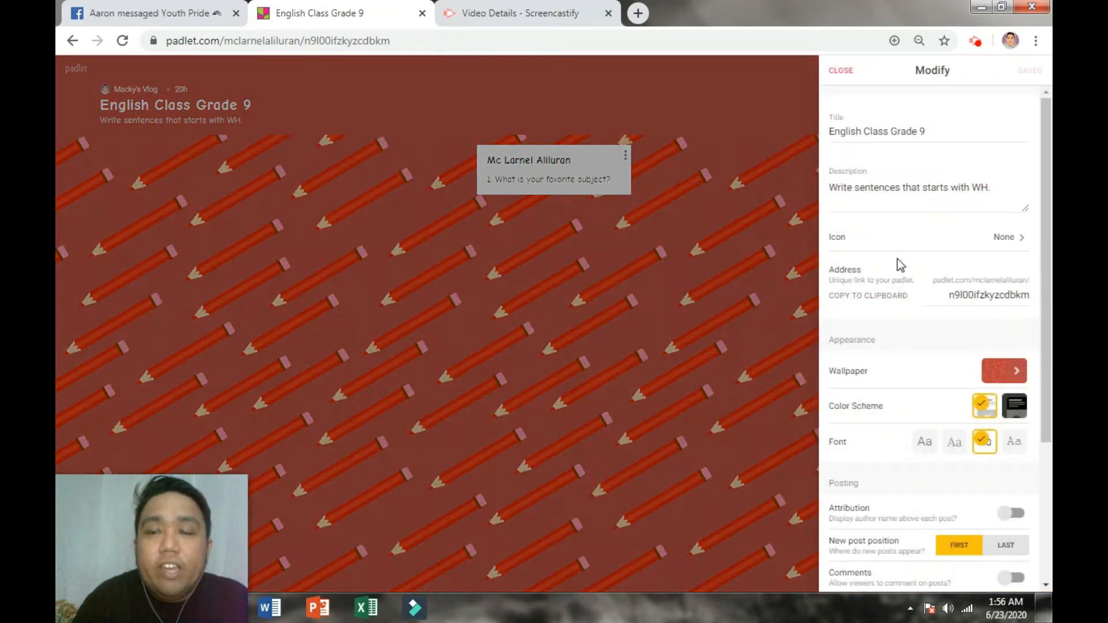
scroll(922, 423, "down", 4)
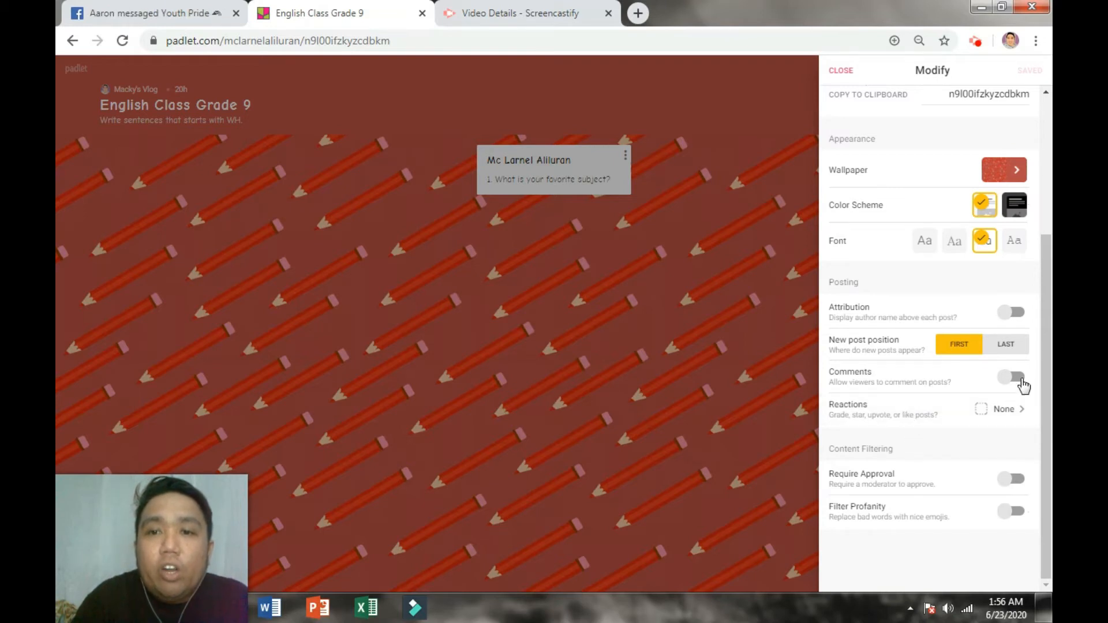
left_click(1004, 411)
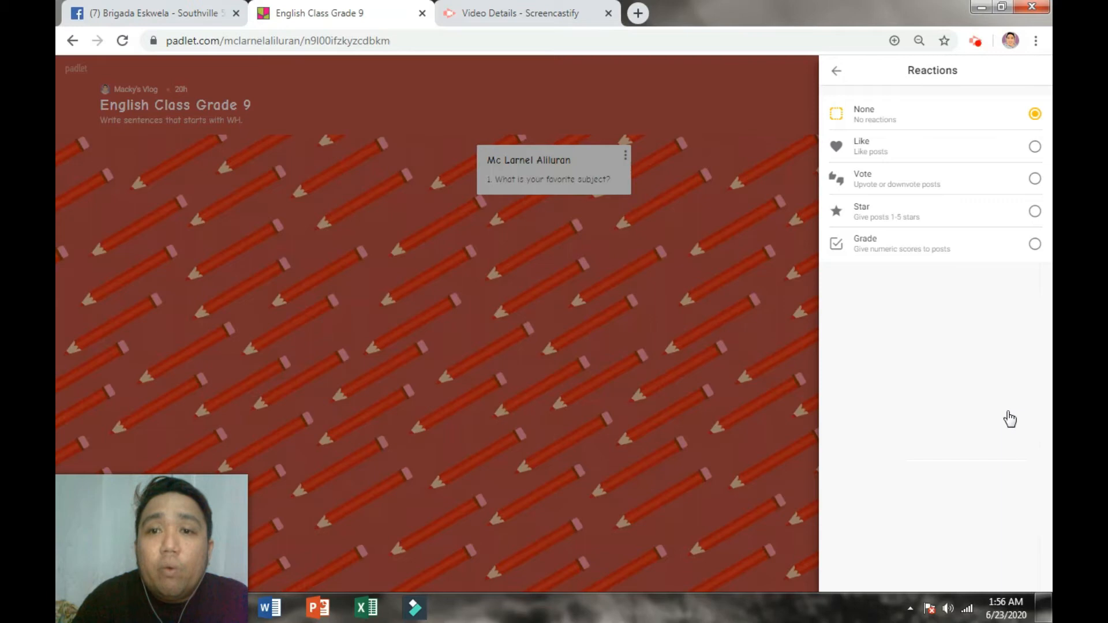
left_click(837, 76)
left_click(840, 71)
left_click(993, 71)
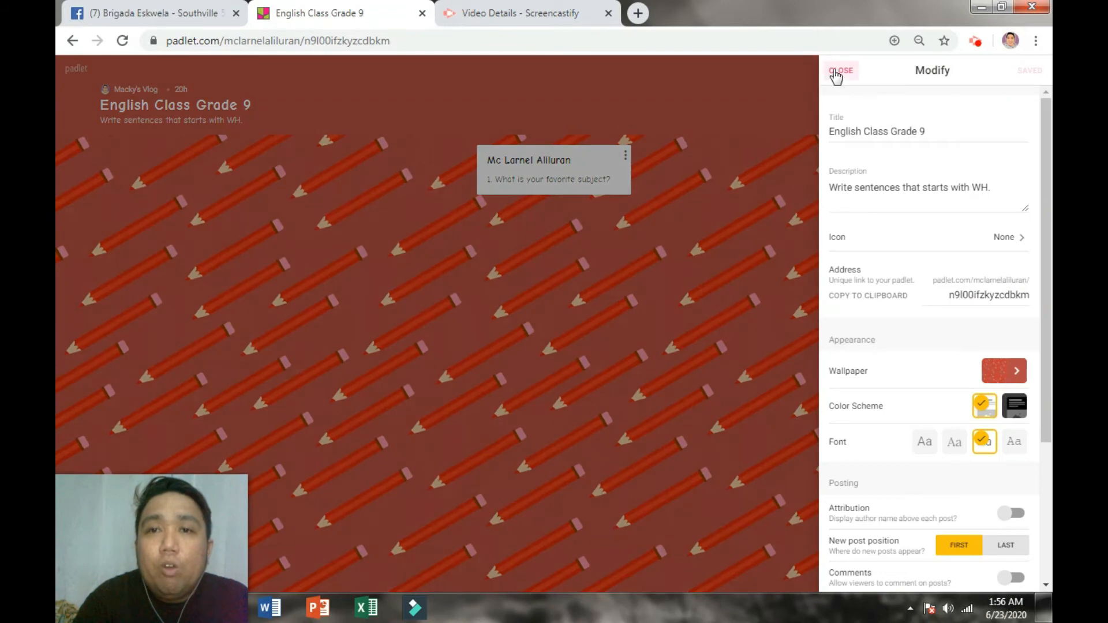
left_click(838, 70)
left_click(994, 70)
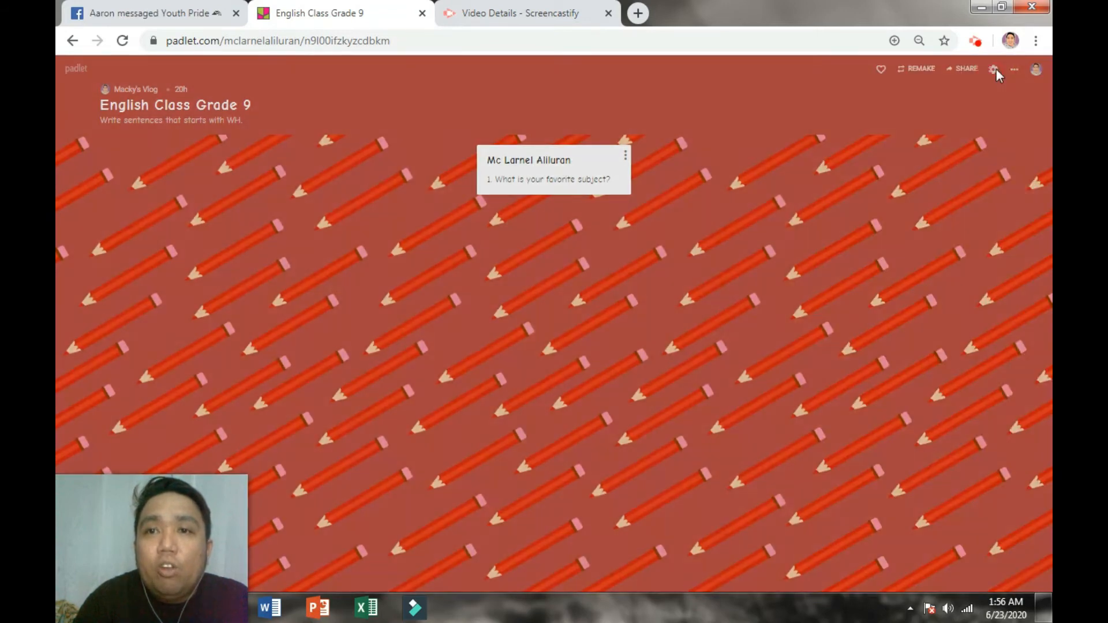
scroll(900, 485, "down", 3)
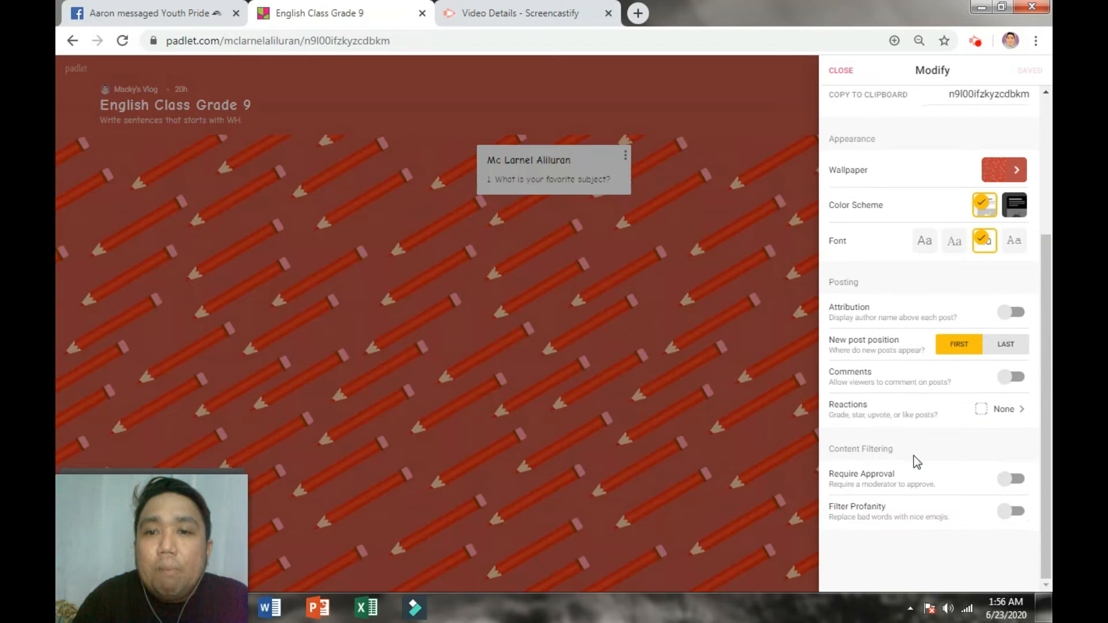
left_click(899, 414)
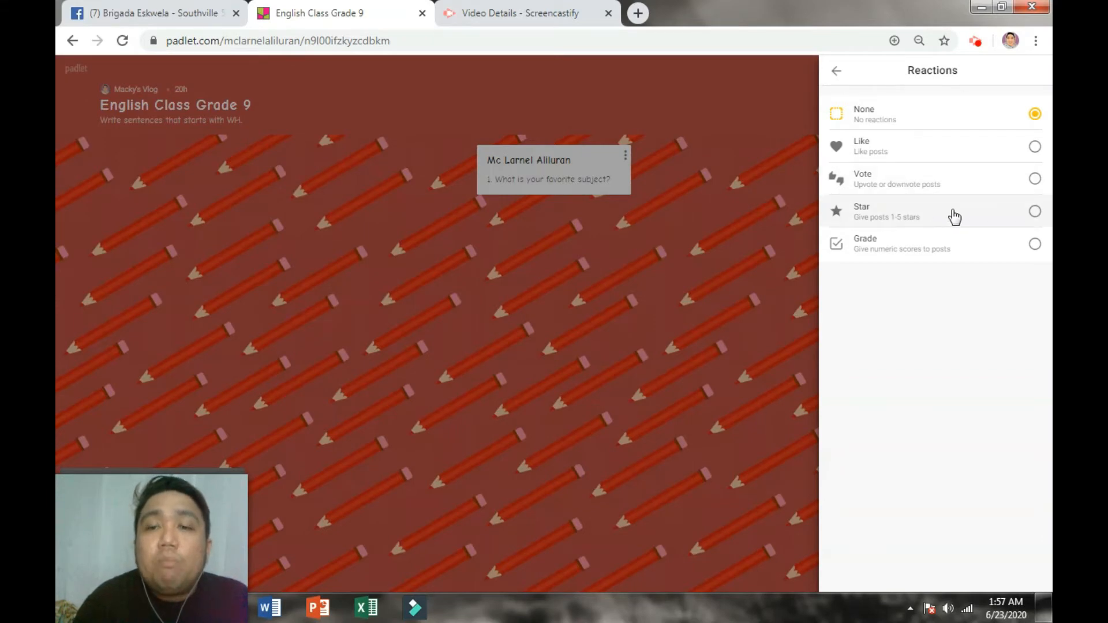
Step: Set reactions to Grade with a maximum grade of 10 and save
left_click(917, 250)
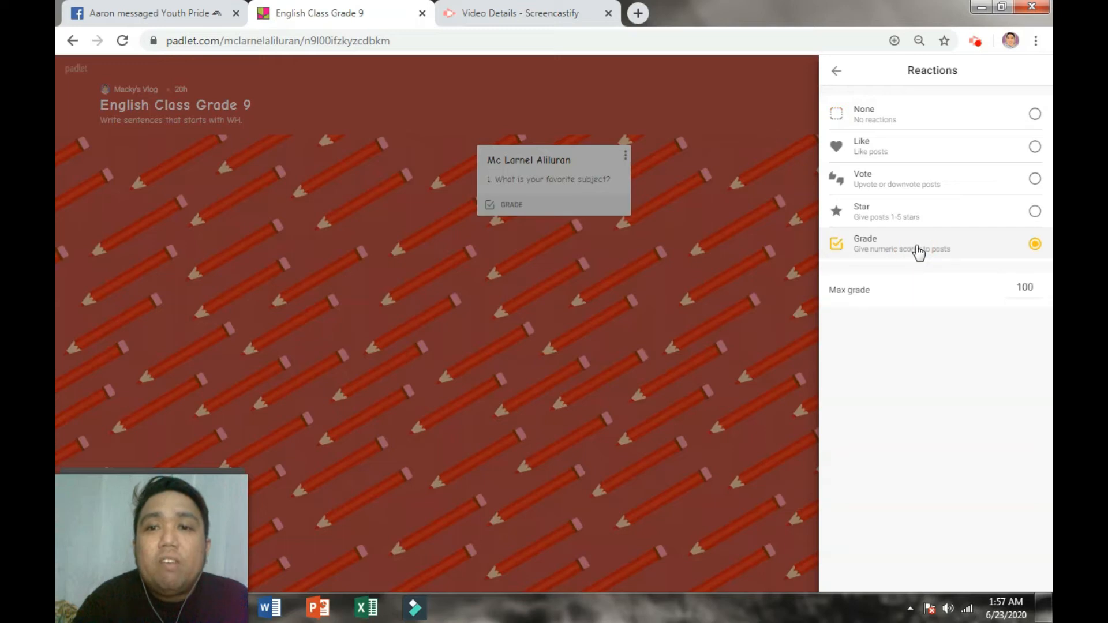
left_click(1032, 289)
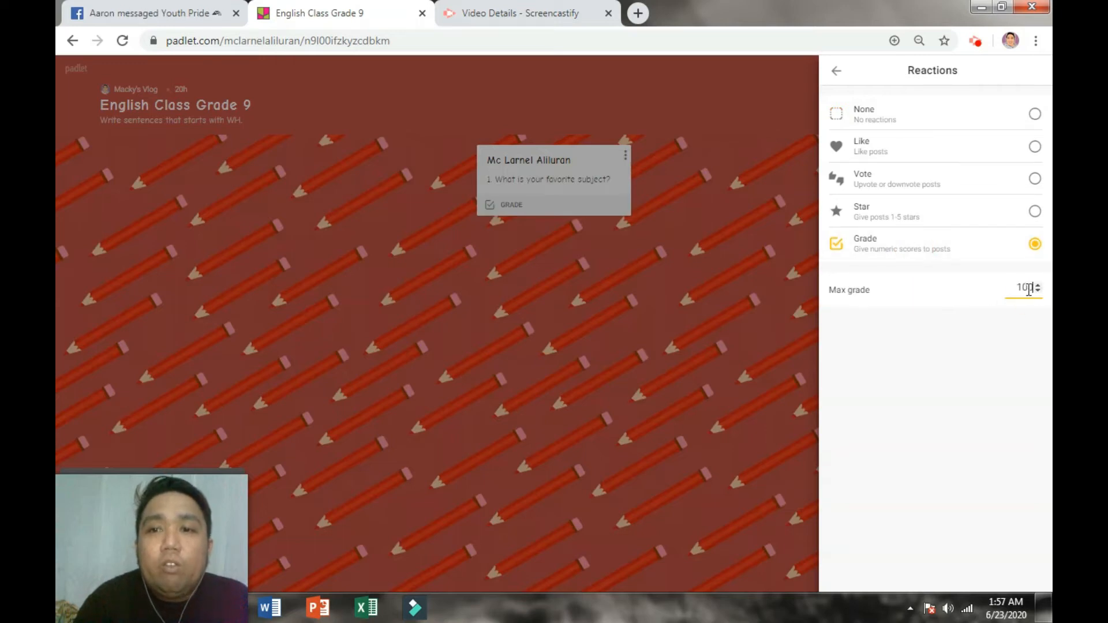
double_click(1025, 287)
type("10")
left_click(934, 362)
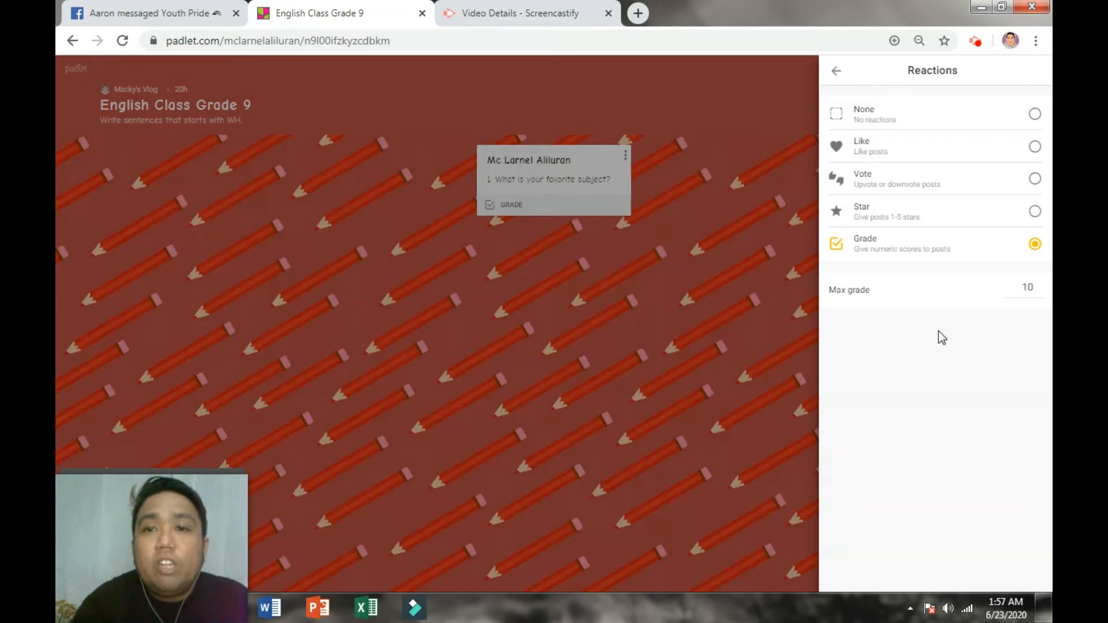
left_click(834, 73)
left_click(1031, 70)
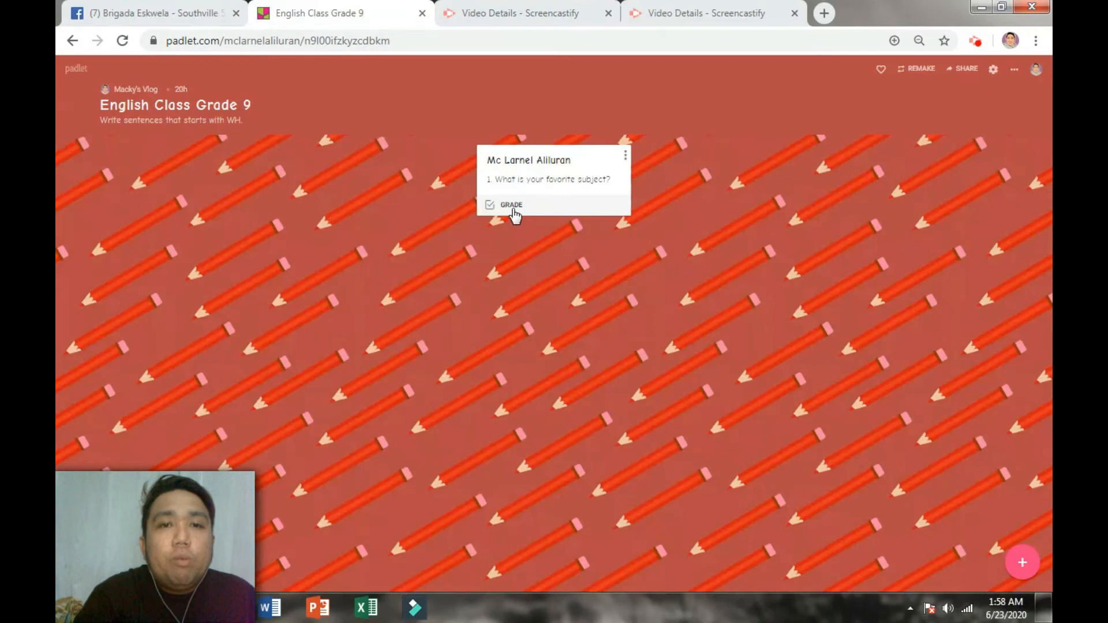
Step: Grade the favorite subject post 10 out of 10
left_click(513, 207)
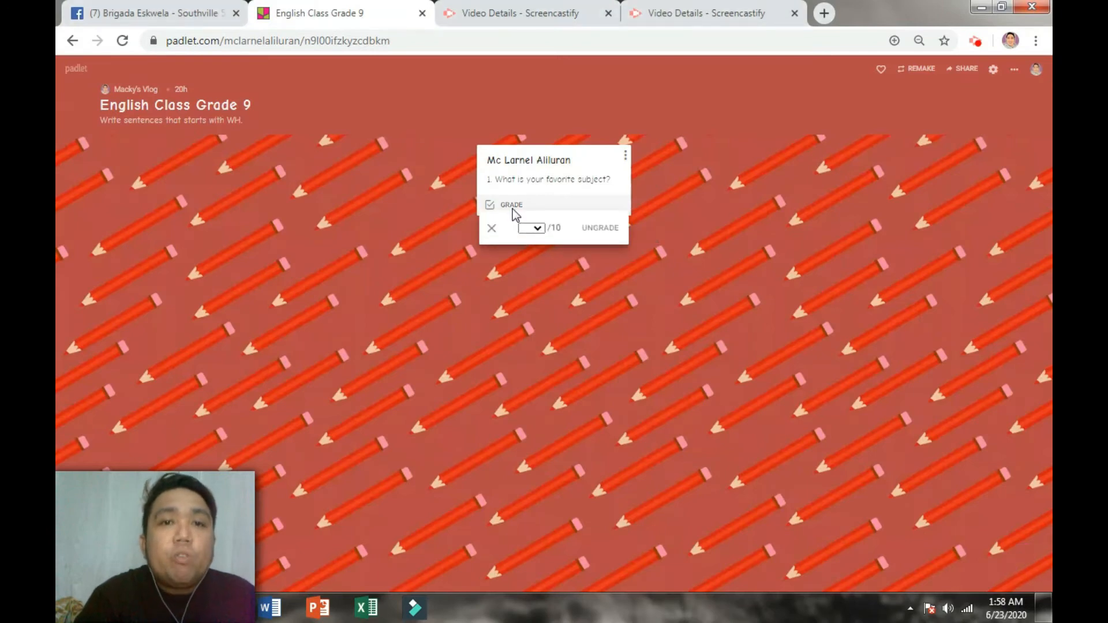
left_click(531, 228)
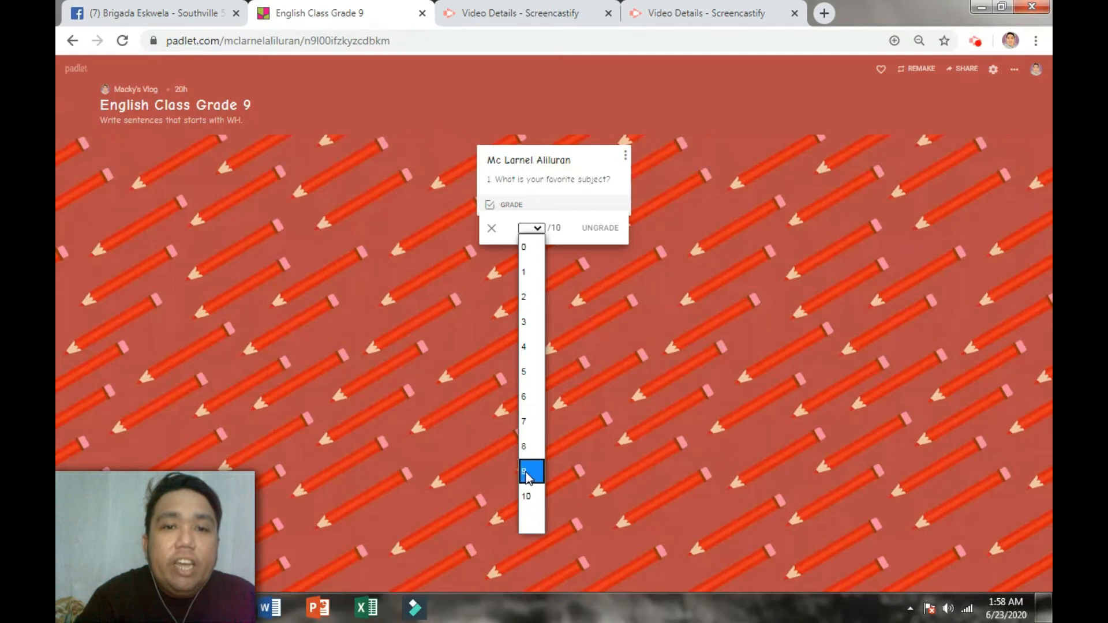
left_click(529, 496)
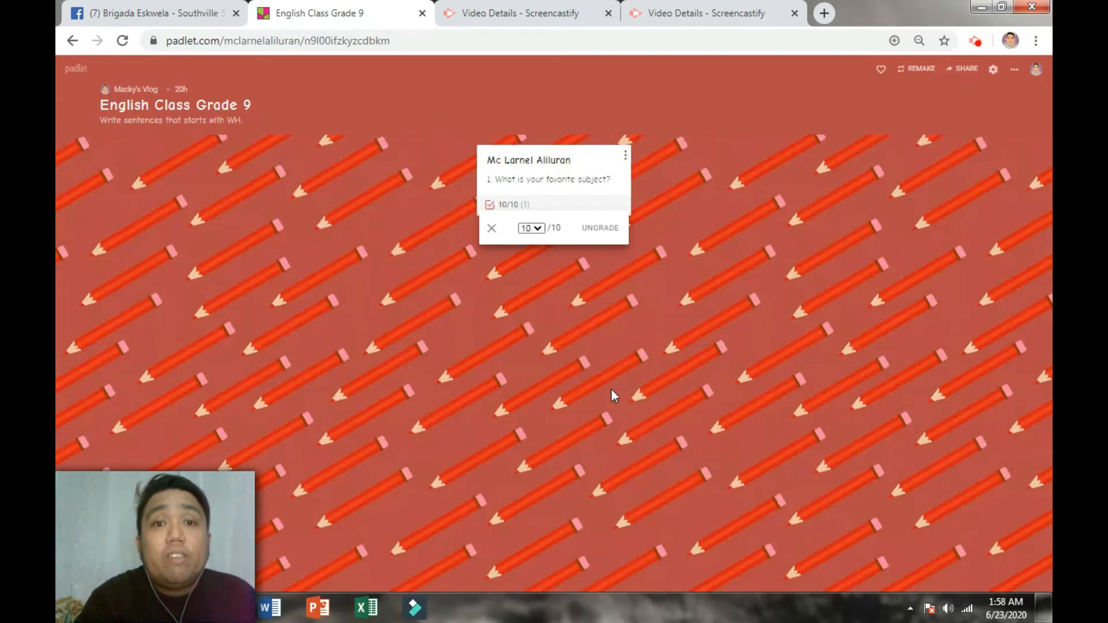
left_click(570, 281)
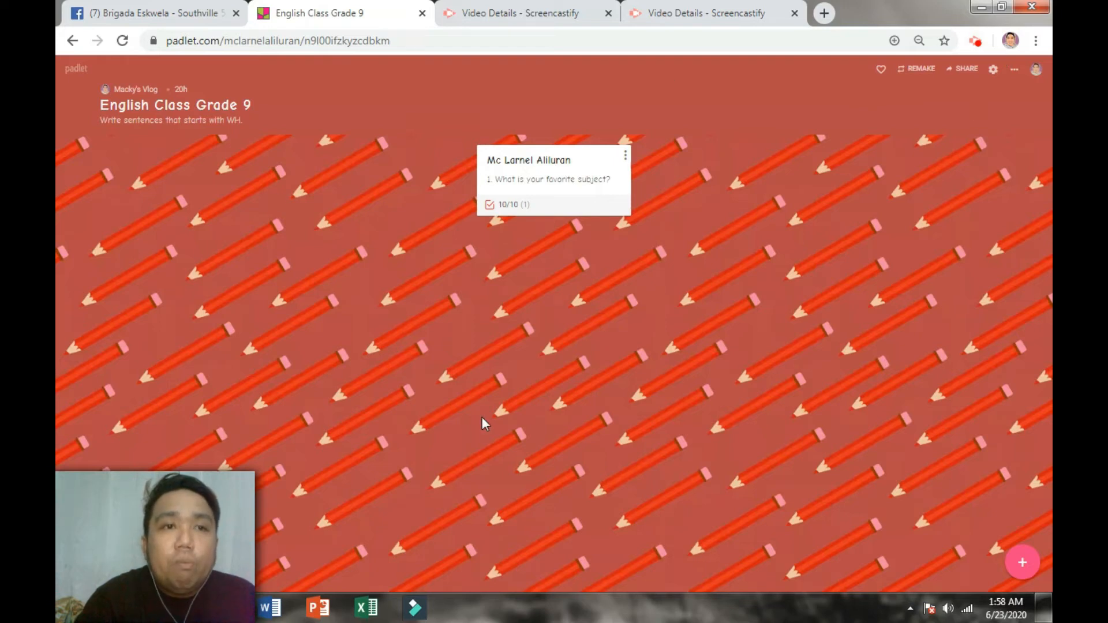
left_click(965, 70)
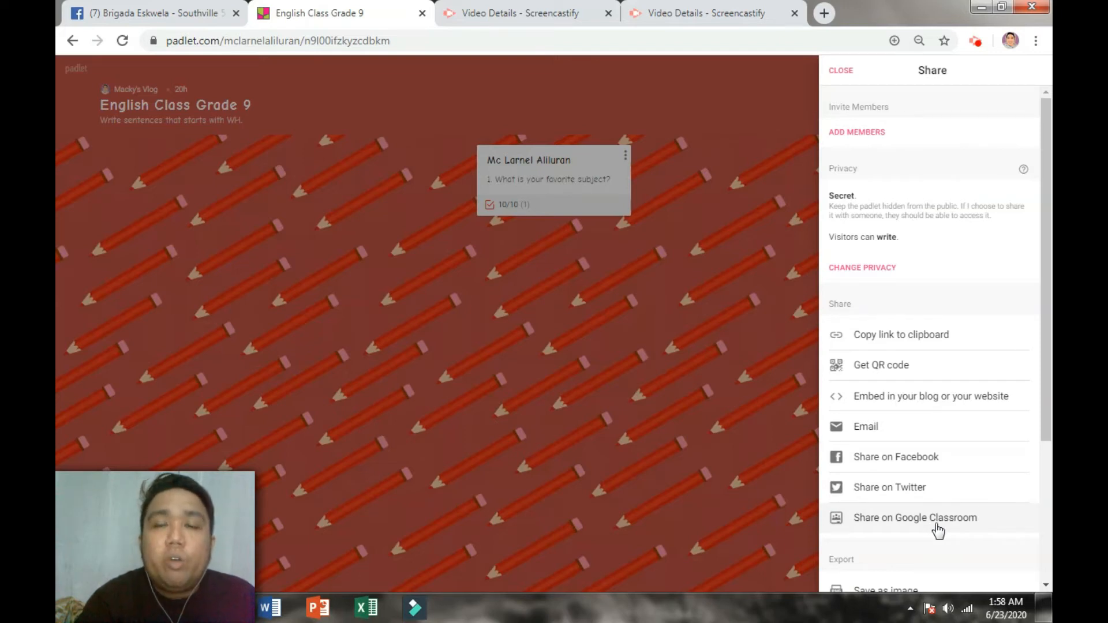
scroll(935, 528, "down", 3)
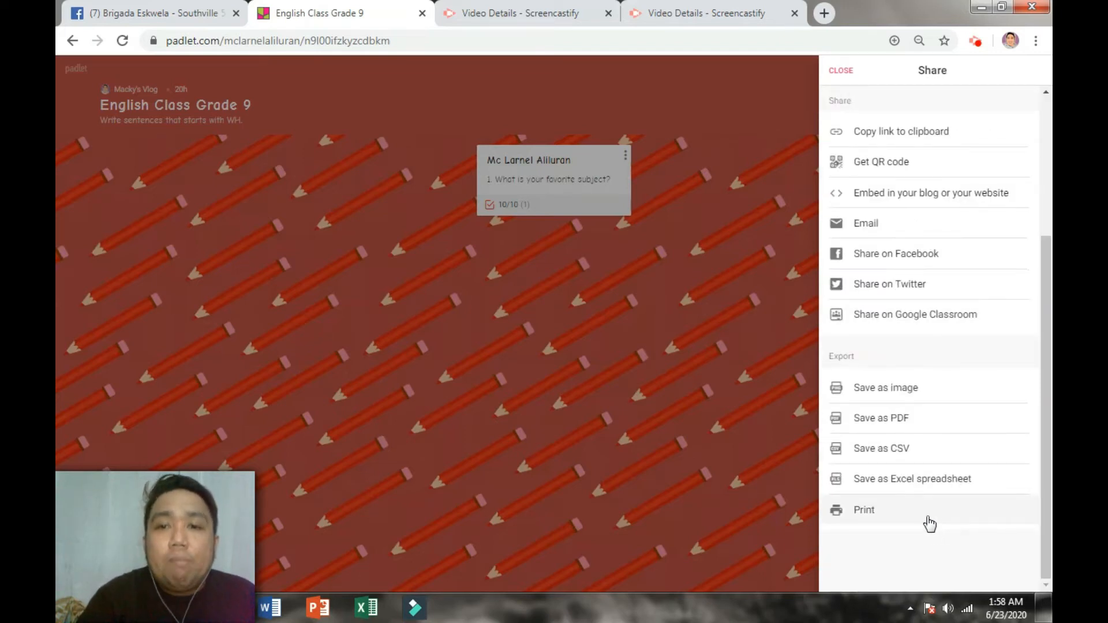
scroll(885, 455, "up", 5)
left_click(842, 72)
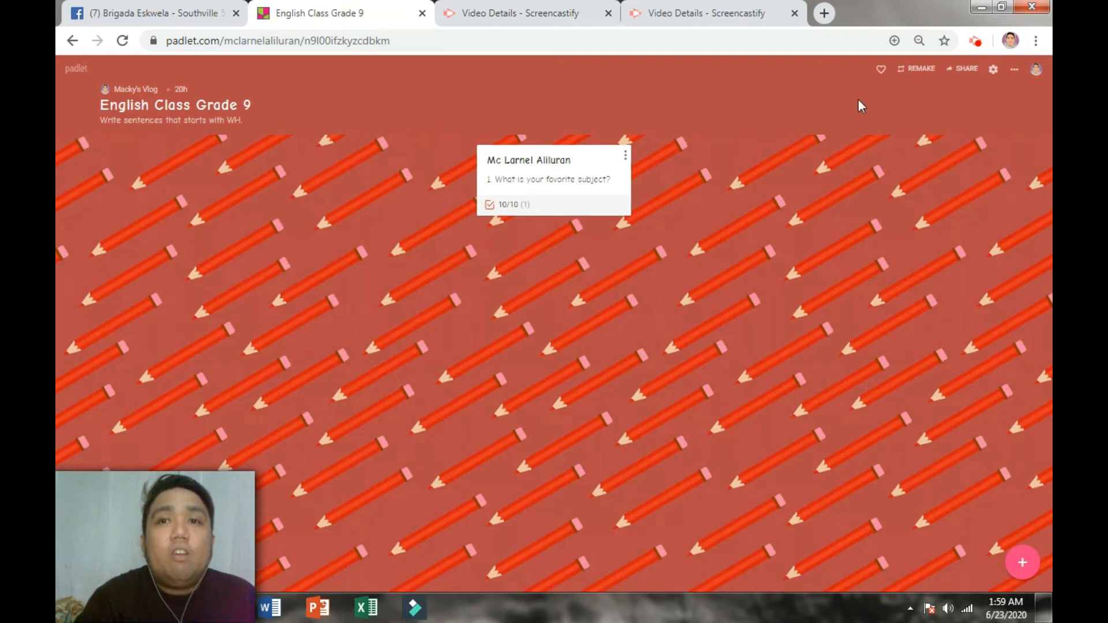
Step: Go back twice in the browser to the dashboard listing five padlets
left_click(72, 40)
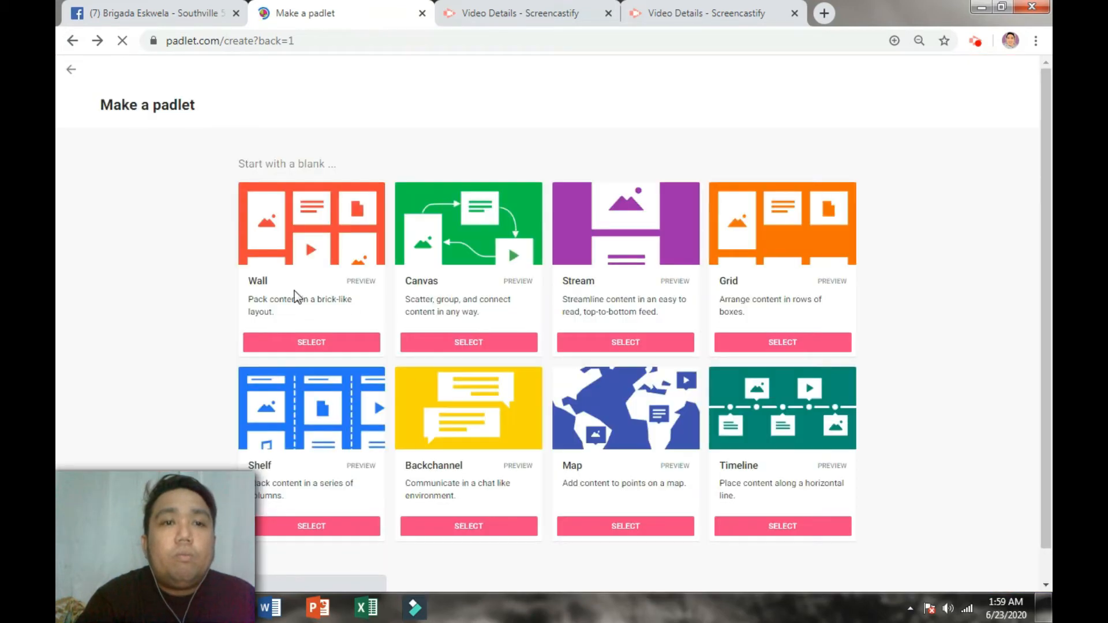
left_click(72, 40)
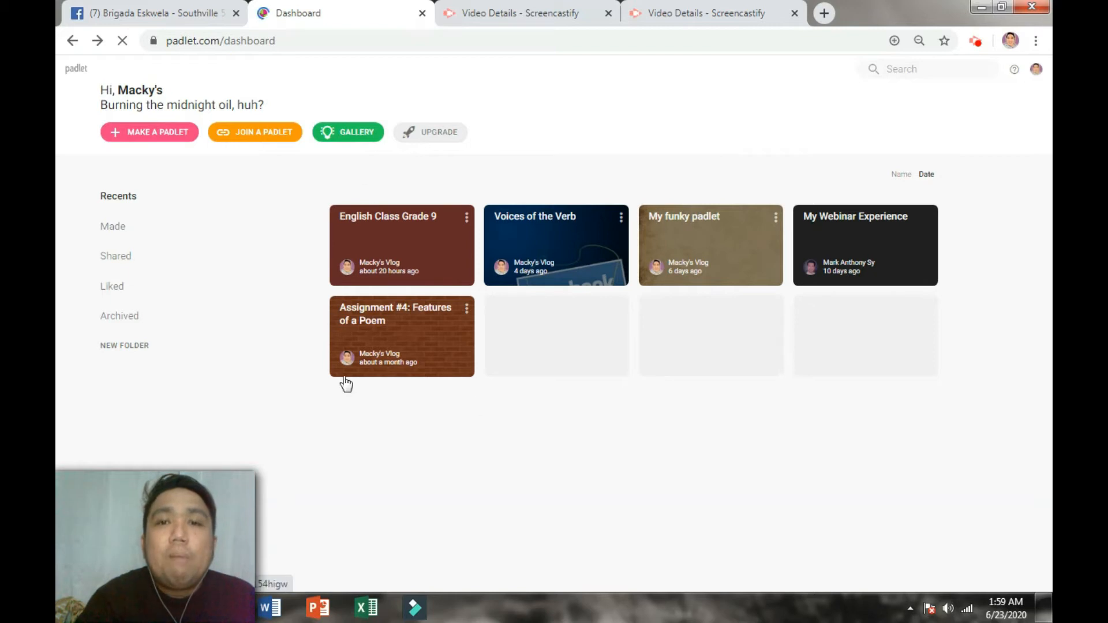
Step: Open the Voices of the Verb board and scroll through the students' graded photo posts
left_click(545, 247)
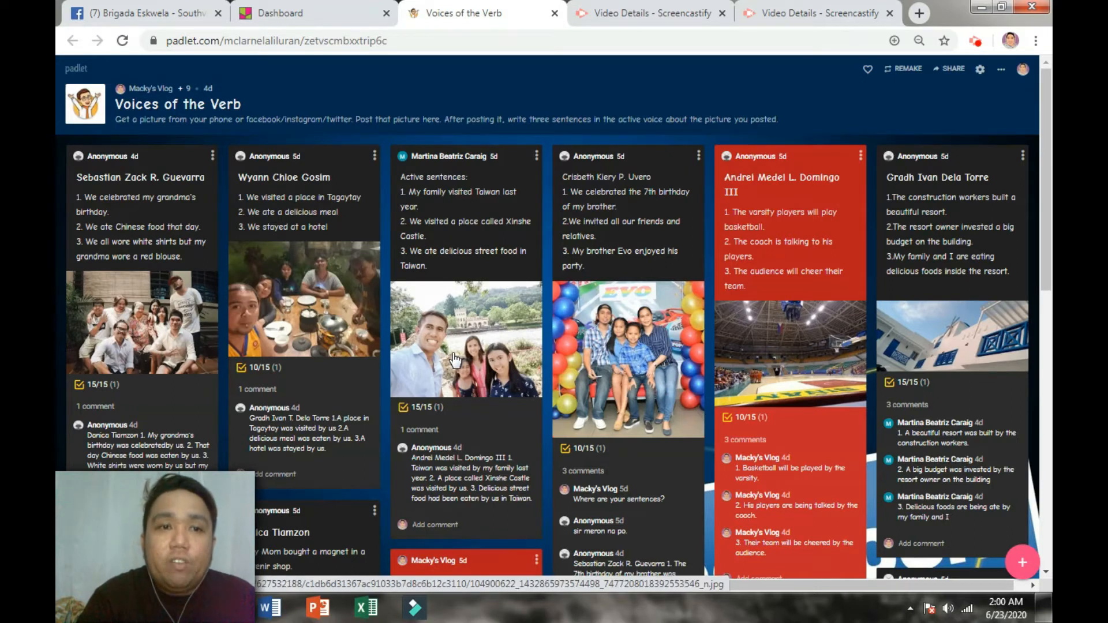
scroll(507, 359, "down", 1)
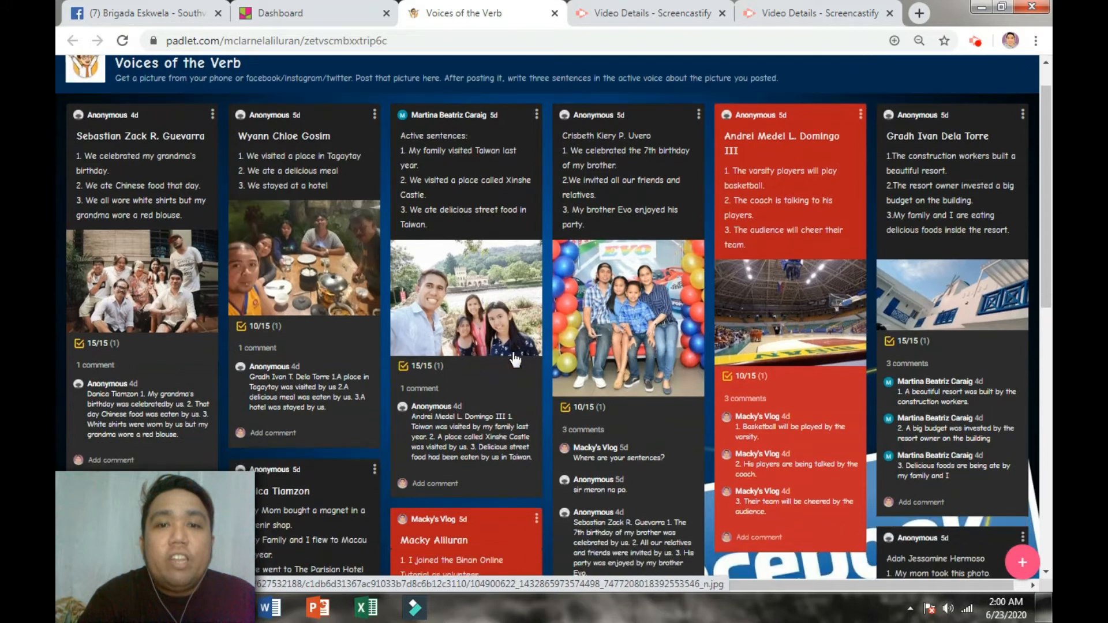
scroll(516, 360, "down", 5)
scroll(352, 263, "up", 6)
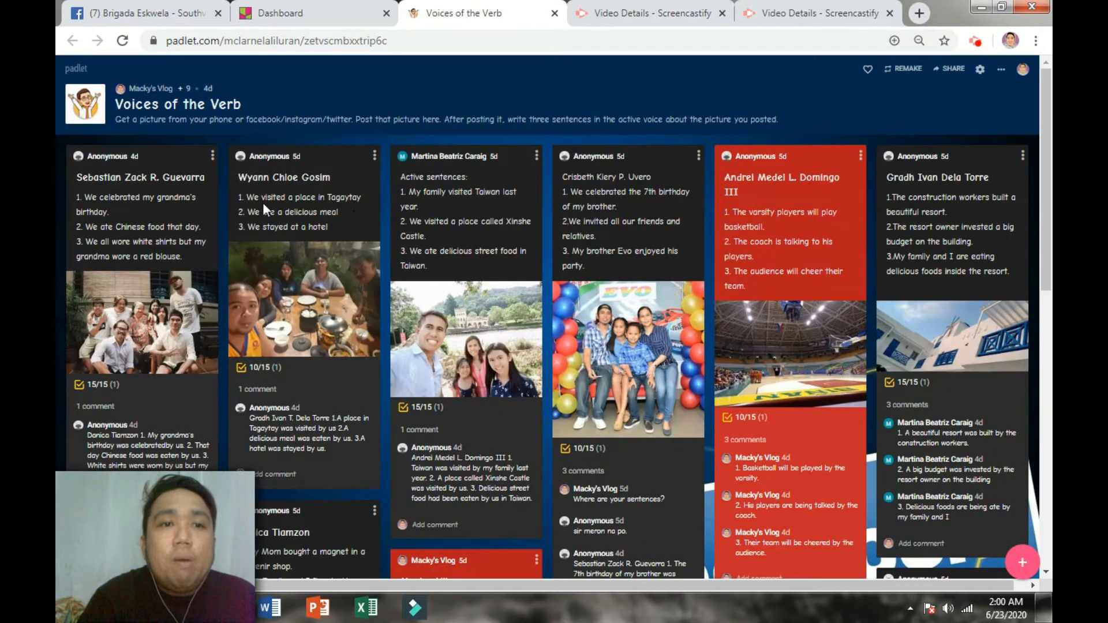
left_click_drag(241, 198, 294, 199)
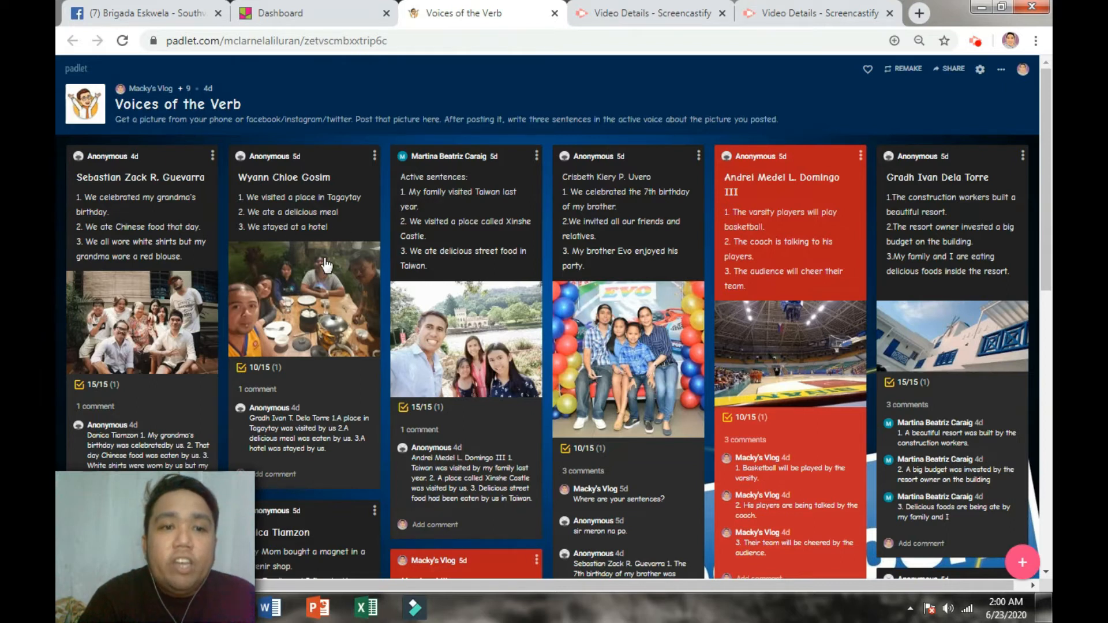
scroll(318, 289, "down", 4)
scroll(469, 263, "up", 4)
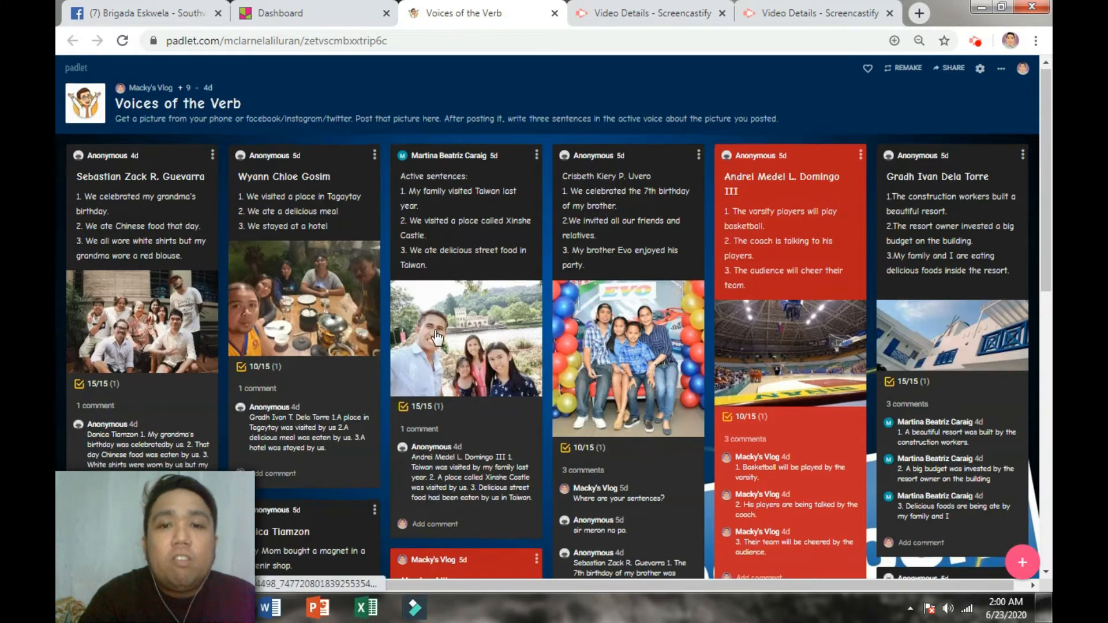
scroll(437, 337, "down", 2)
scroll(747, 385, "up", 1)
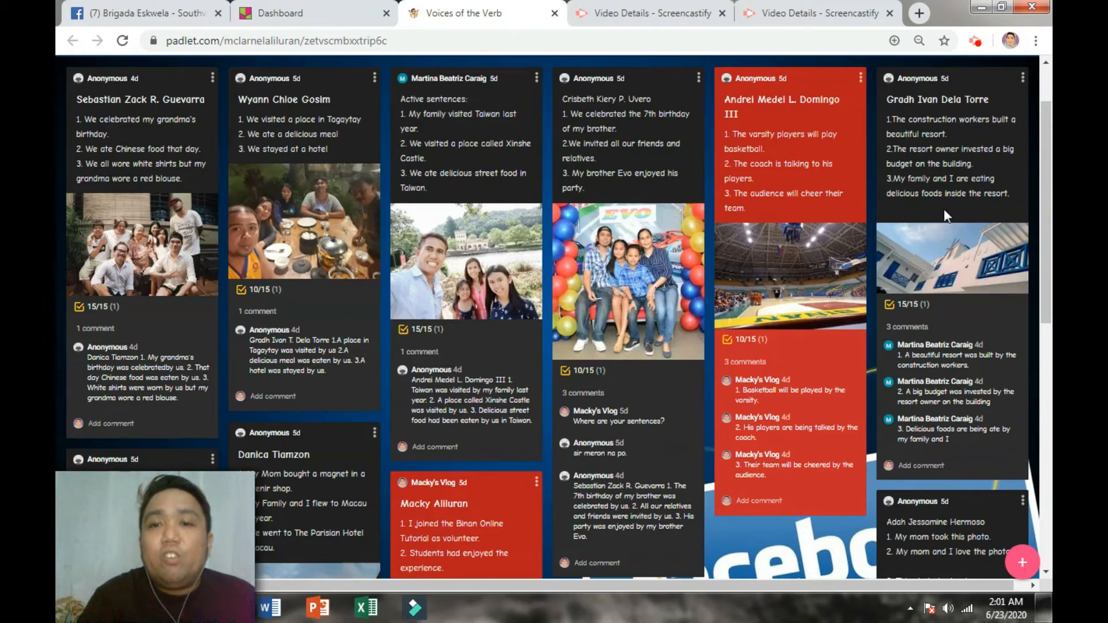
scroll(777, 346, "down", 3)
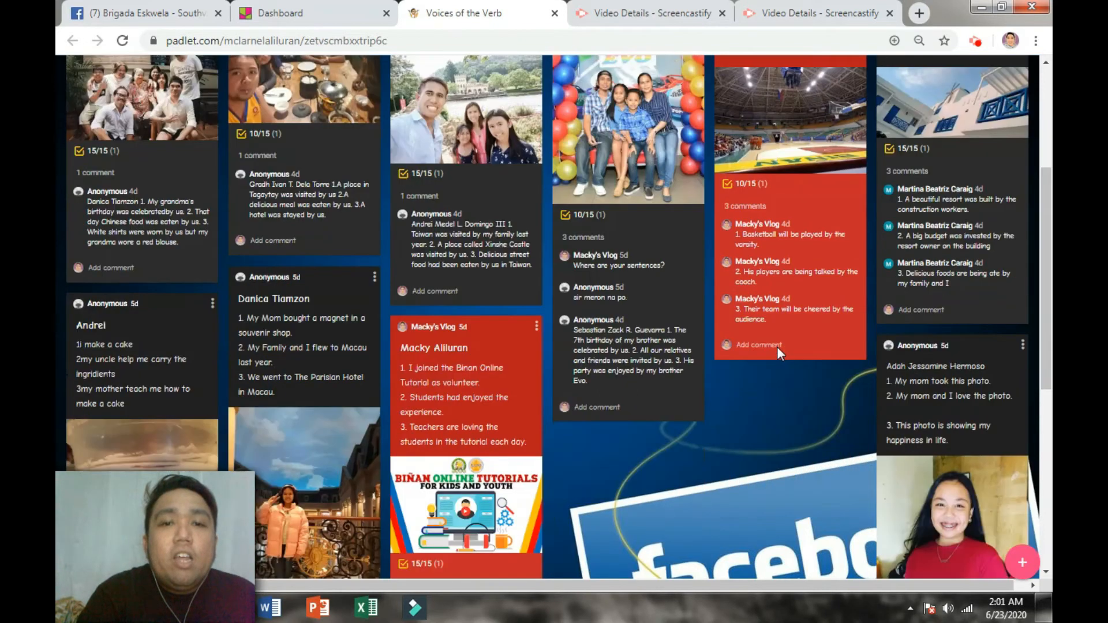
scroll(776, 346, "down", 3)
scroll(776, 346, "up", 3)
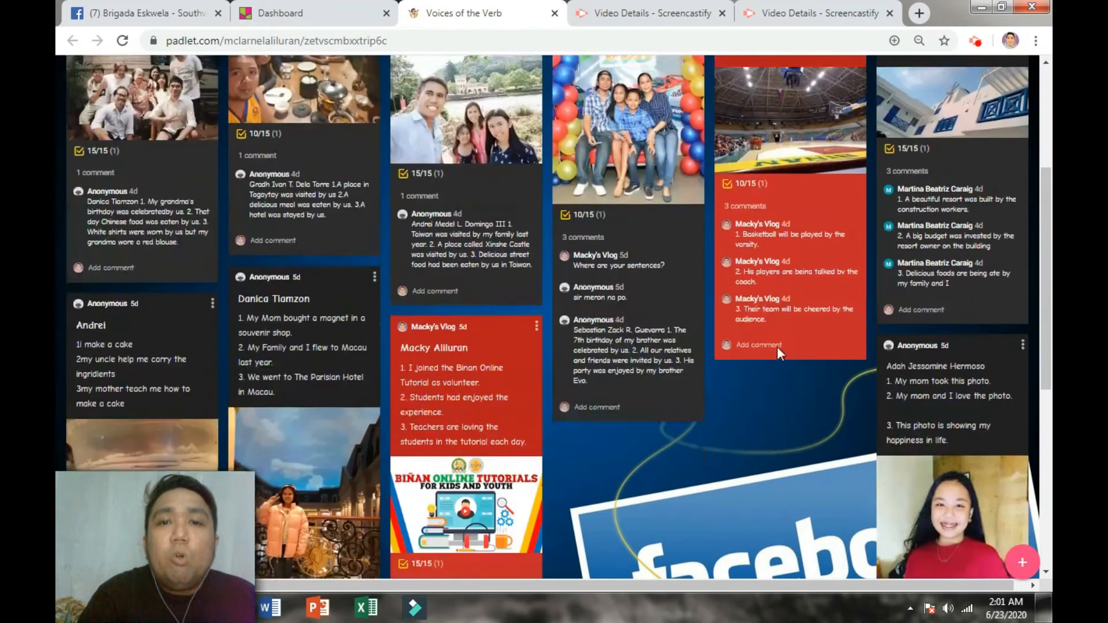
scroll(777, 346, "up", 5)
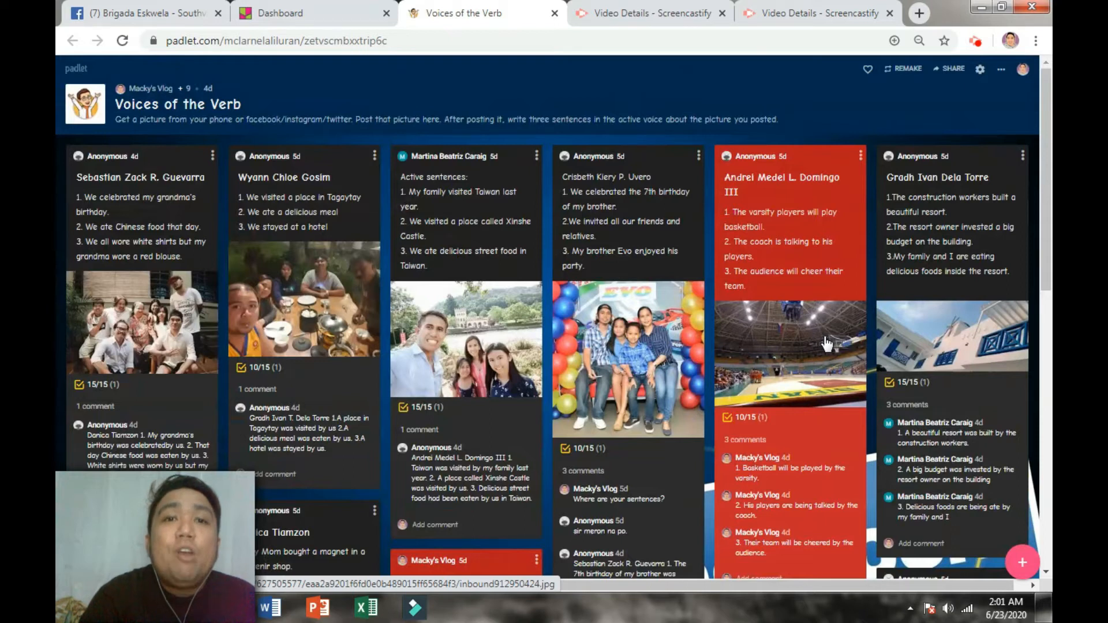
scroll(827, 344, "down", 3)
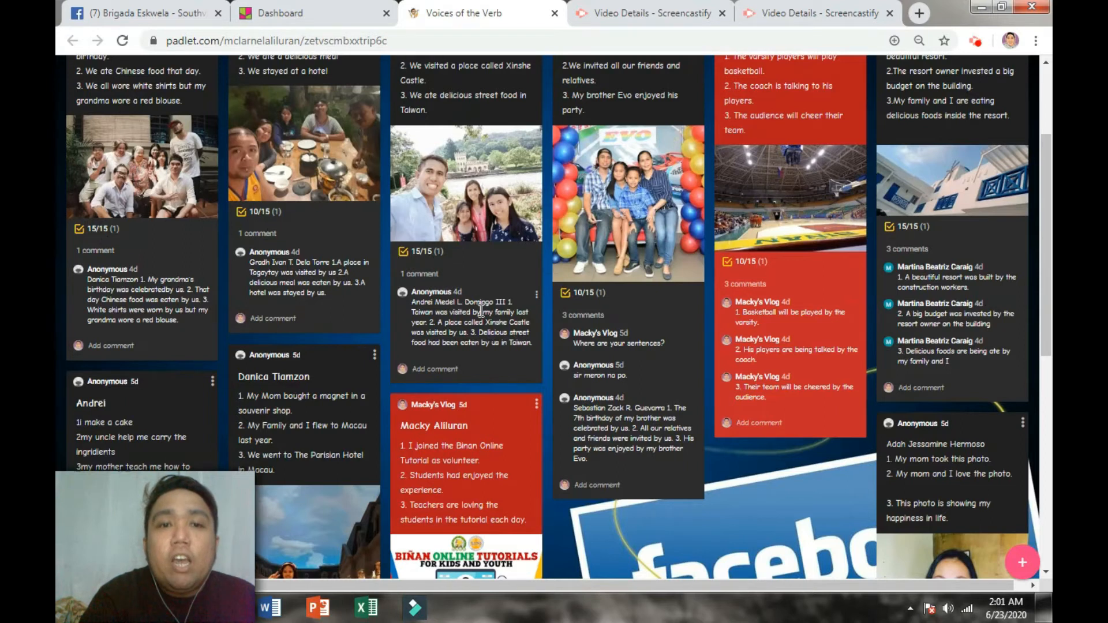
scroll(481, 312, "up", 3)
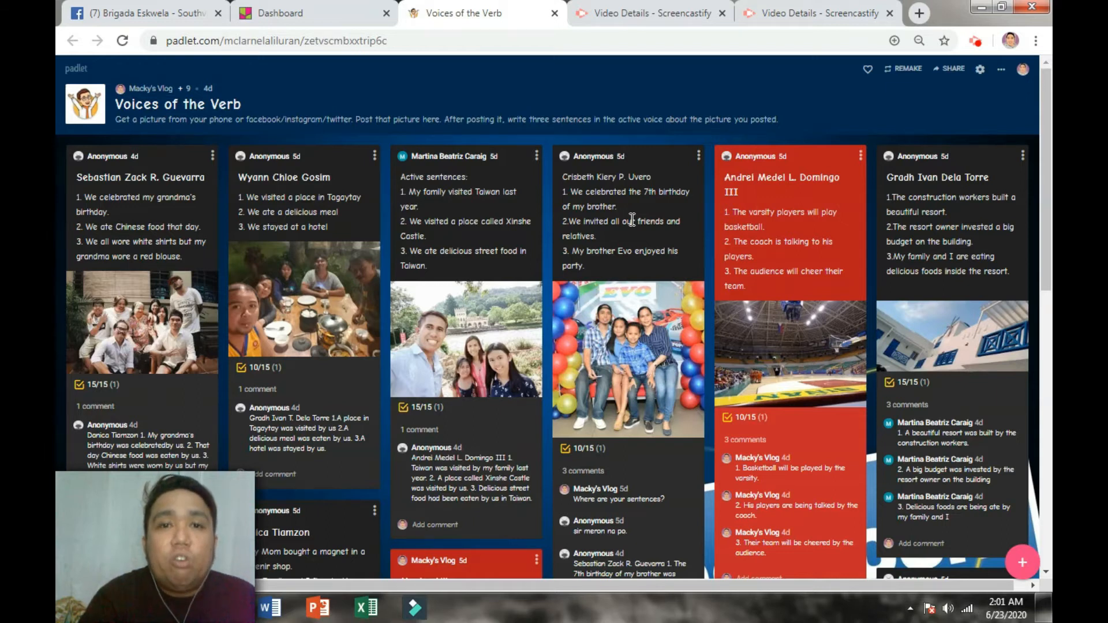
scroll(632, 219, "down", 8)
scroll(632, 219, "down", 3)
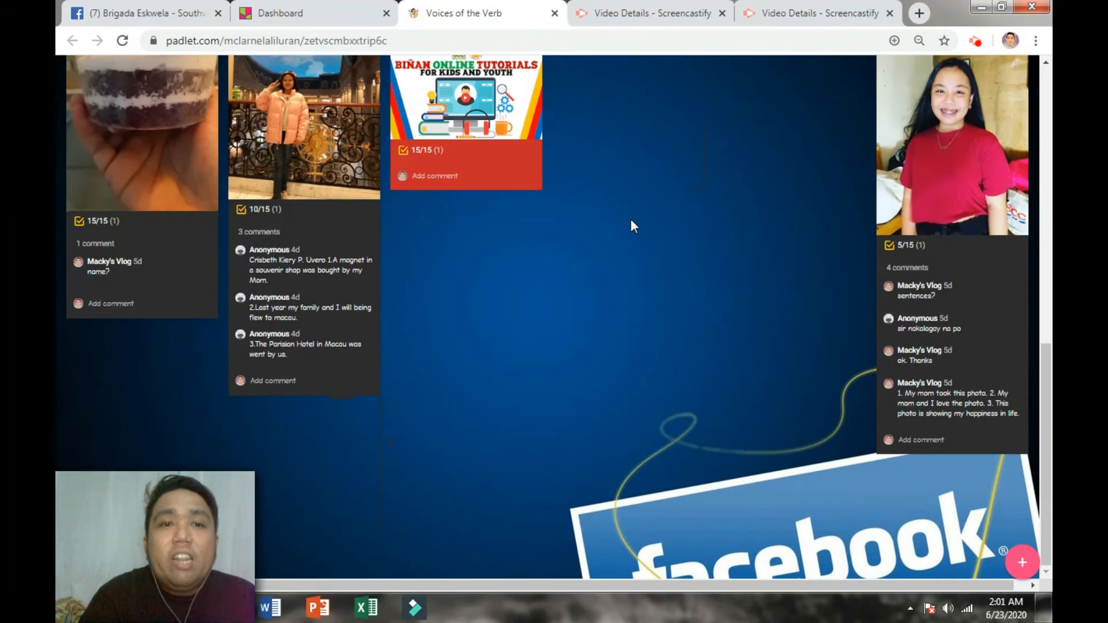
scroll(630, 220, "up", 15)
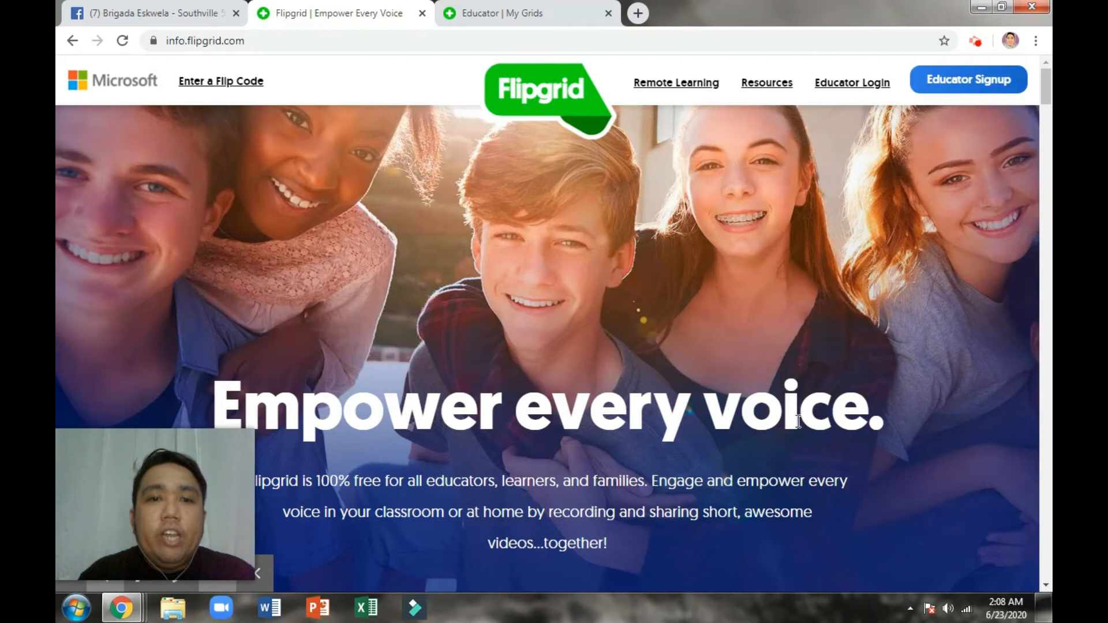
scroll(716, 355, "down", 3)
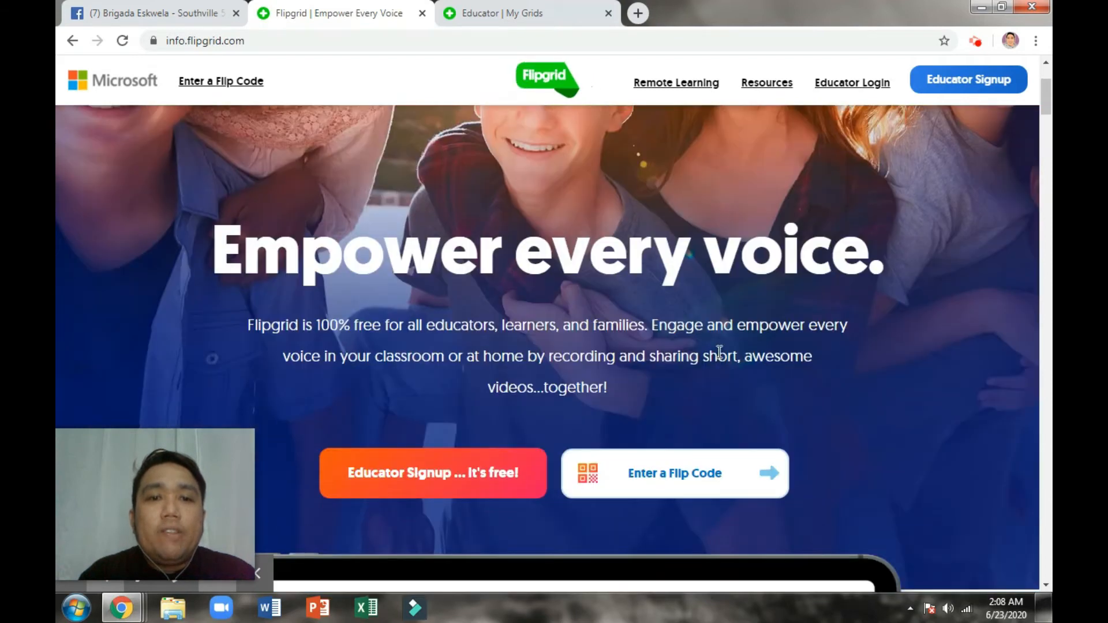
scroll(743, 351, "down", 4)
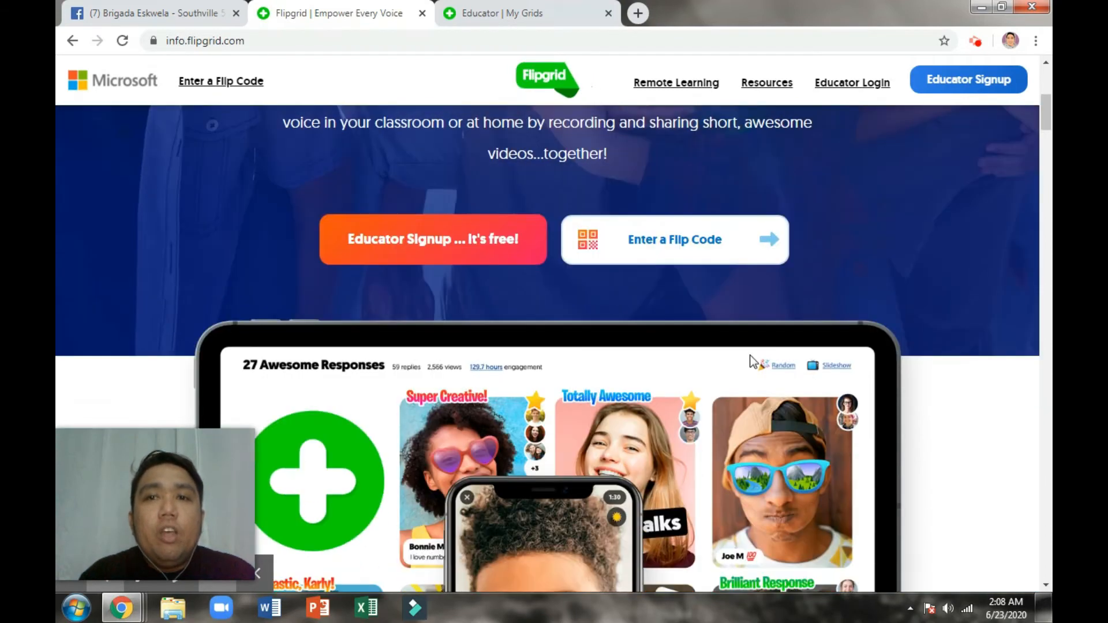
scroll(751, 362, "down", 1)
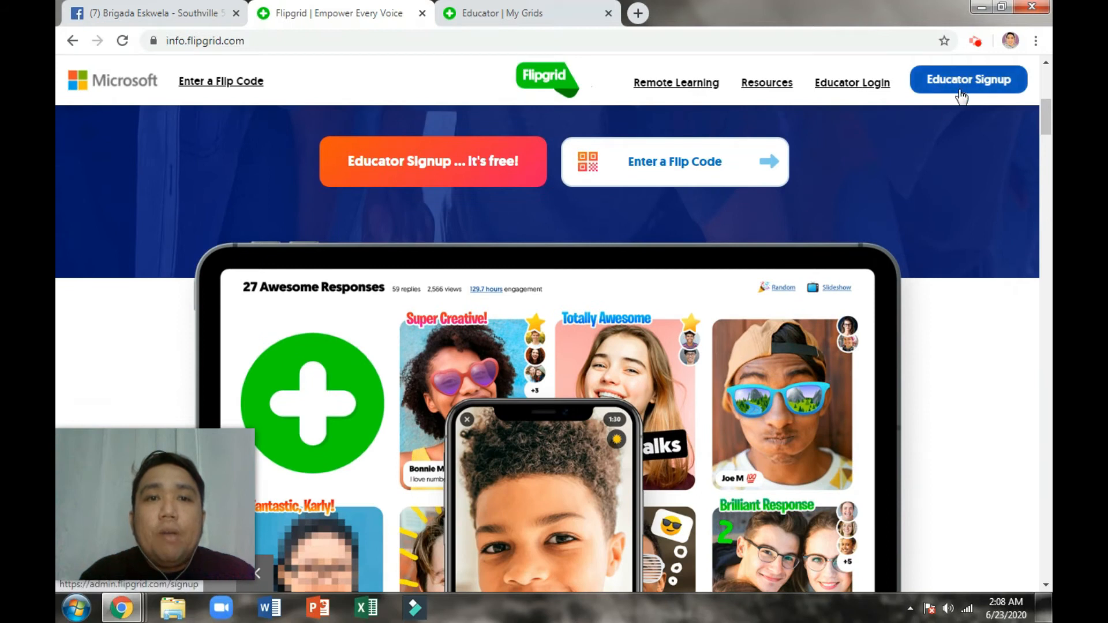
scroll(933, 222, "down", 5)
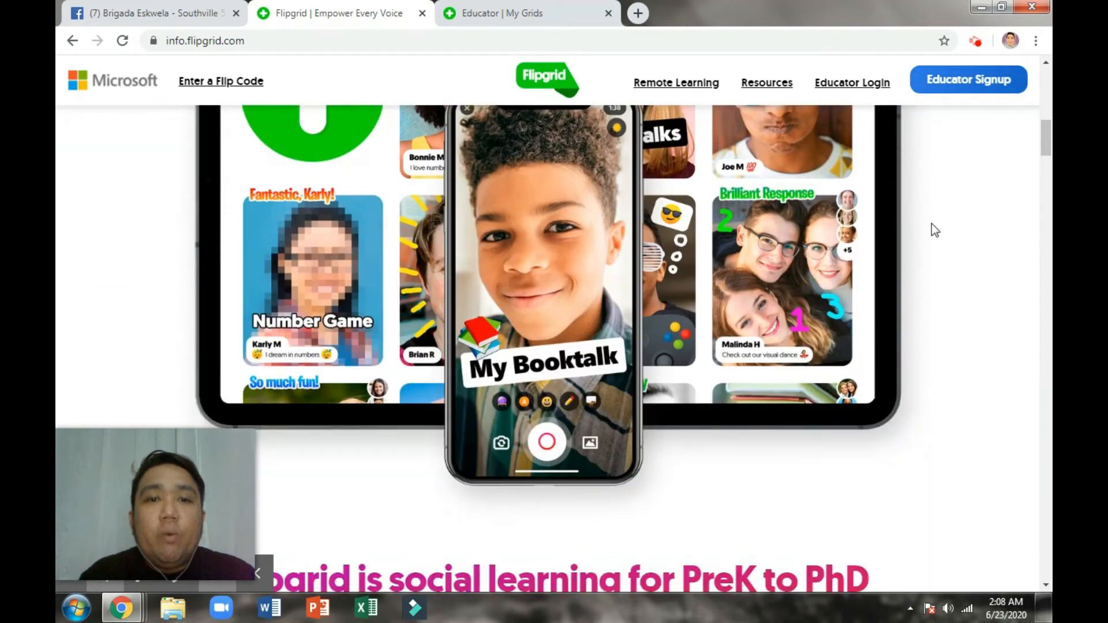
scroll(933, 223, "down", 3)
scroll(931, 224, "down", 8)
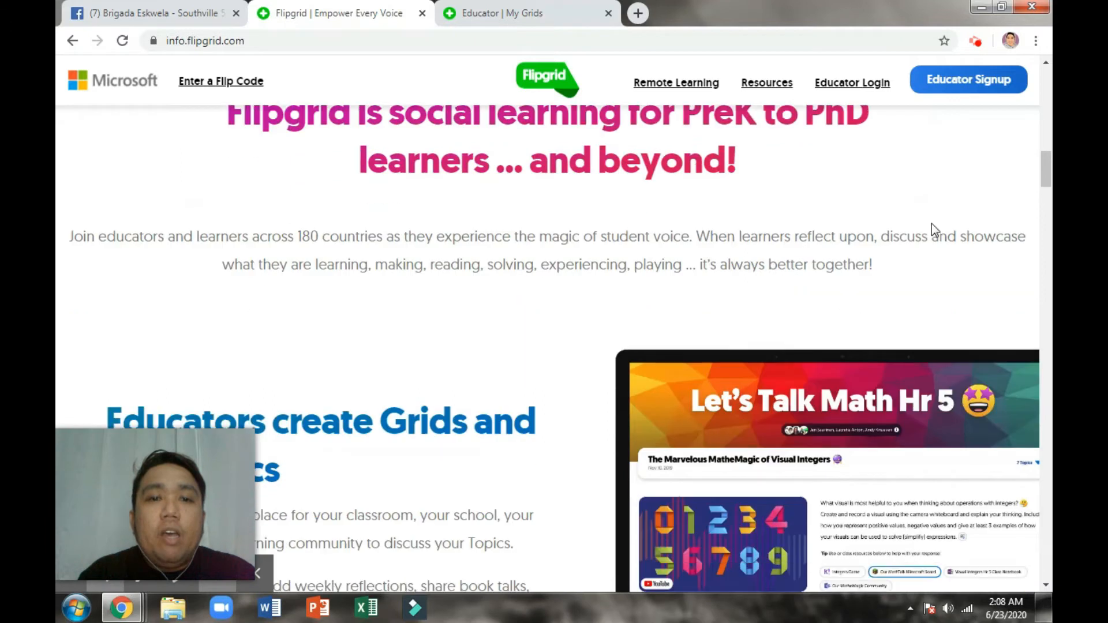
scroll(931, 223, "down", 6)
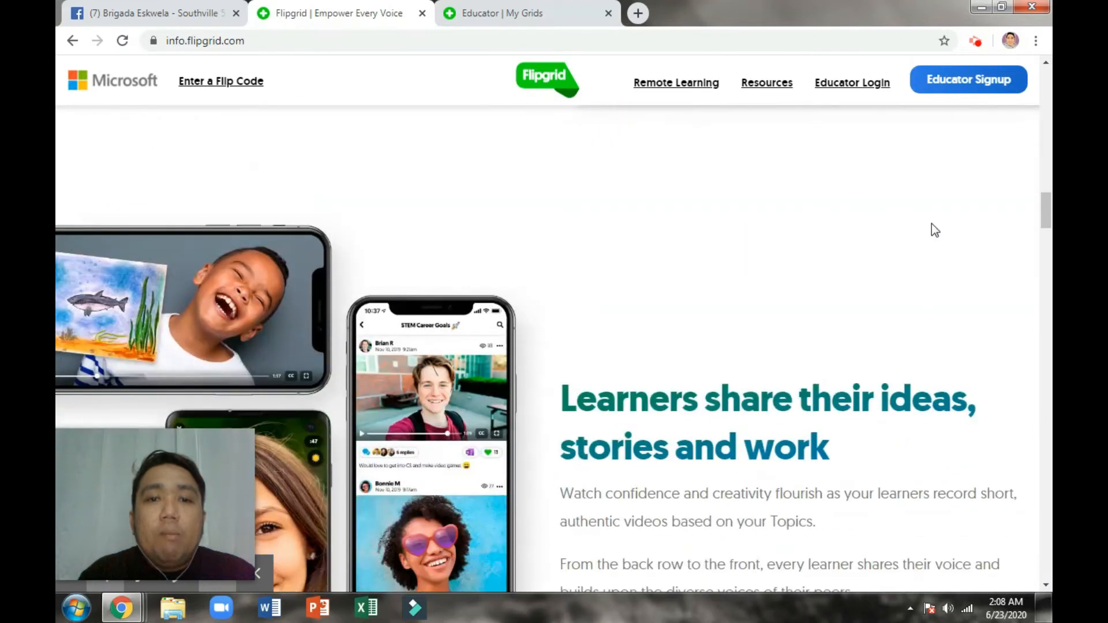
scroll(931, 223, "down", 4)
scroll(931, 223, "down", 8)
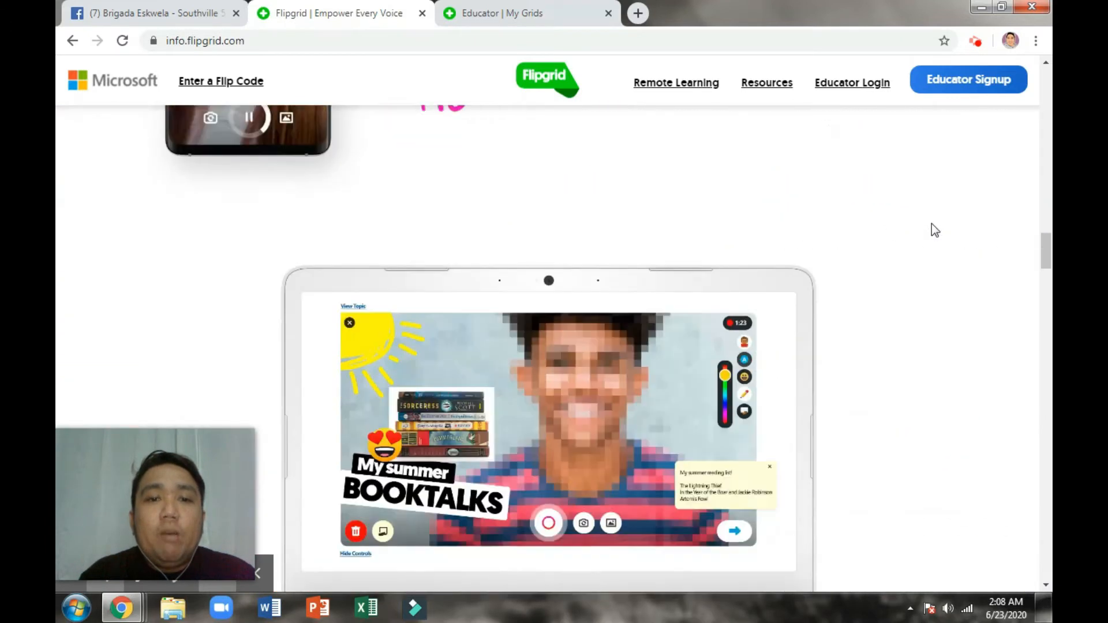
scroll(931, 224, "down", 12)
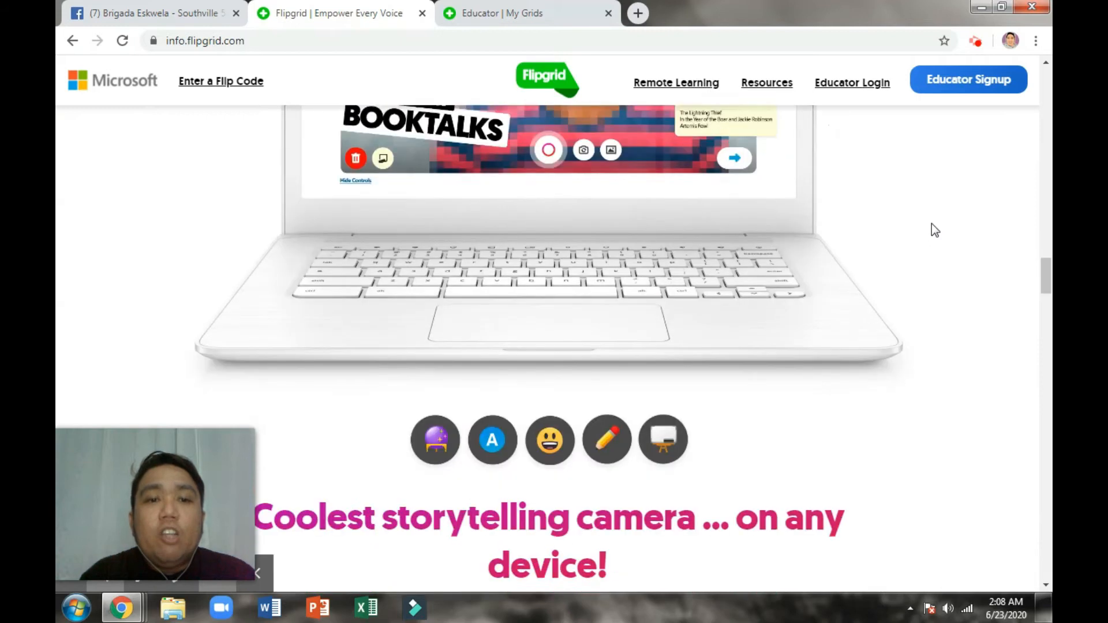
scroll(931, 223, "down", 10)
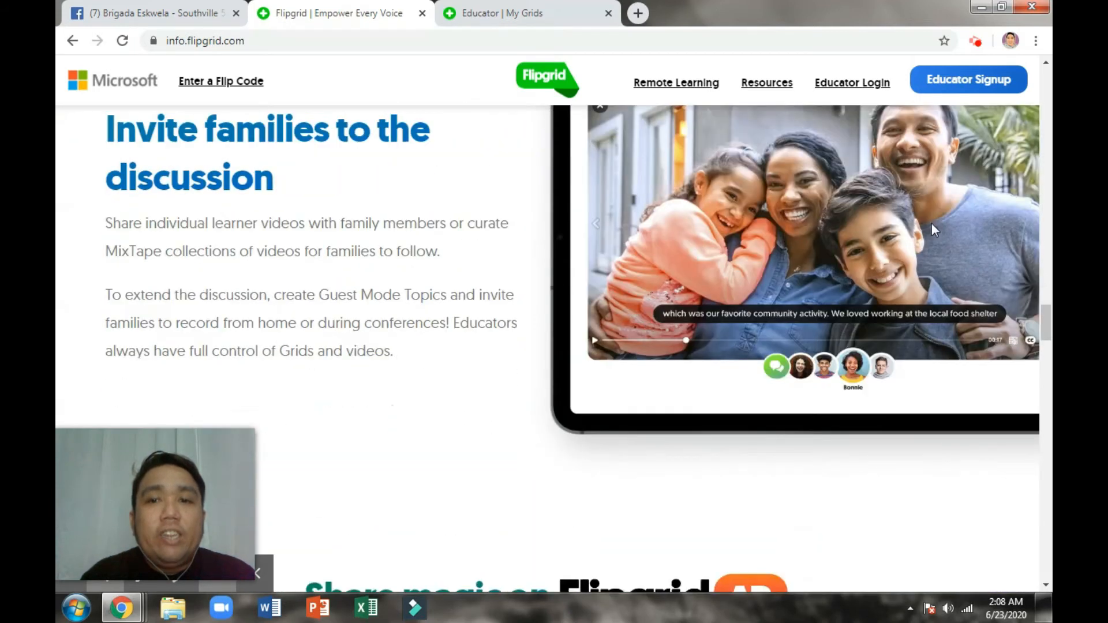
scroll(931, 223, "down", 11)
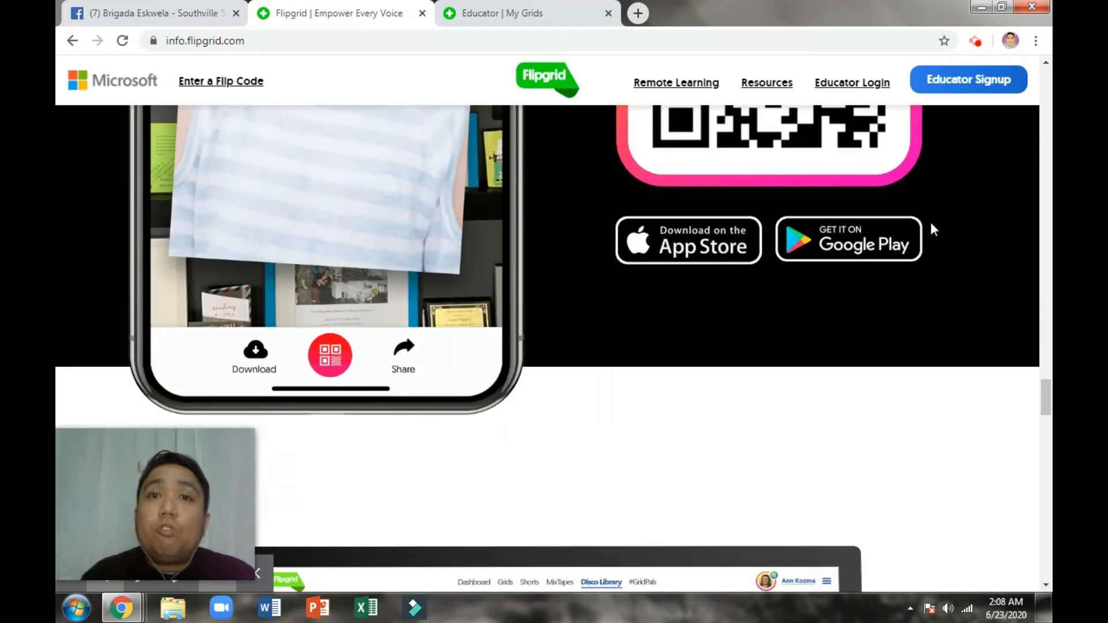
scroll(933, 230, "down", 5)
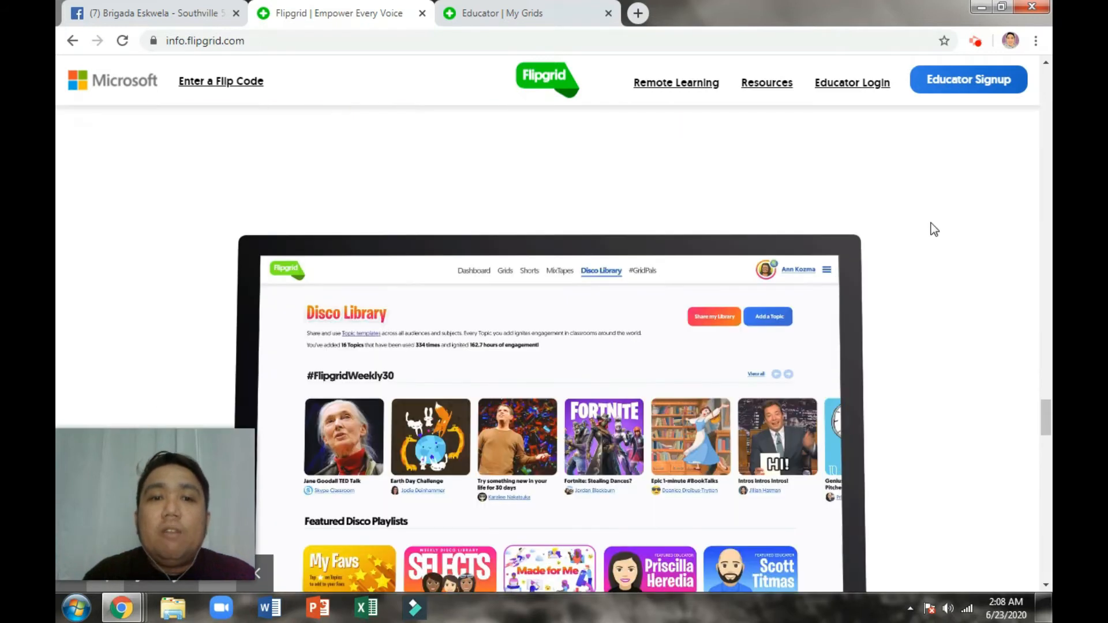
scroll(933, 229, "down", 3)
scroll(933, 230, "down", 8)
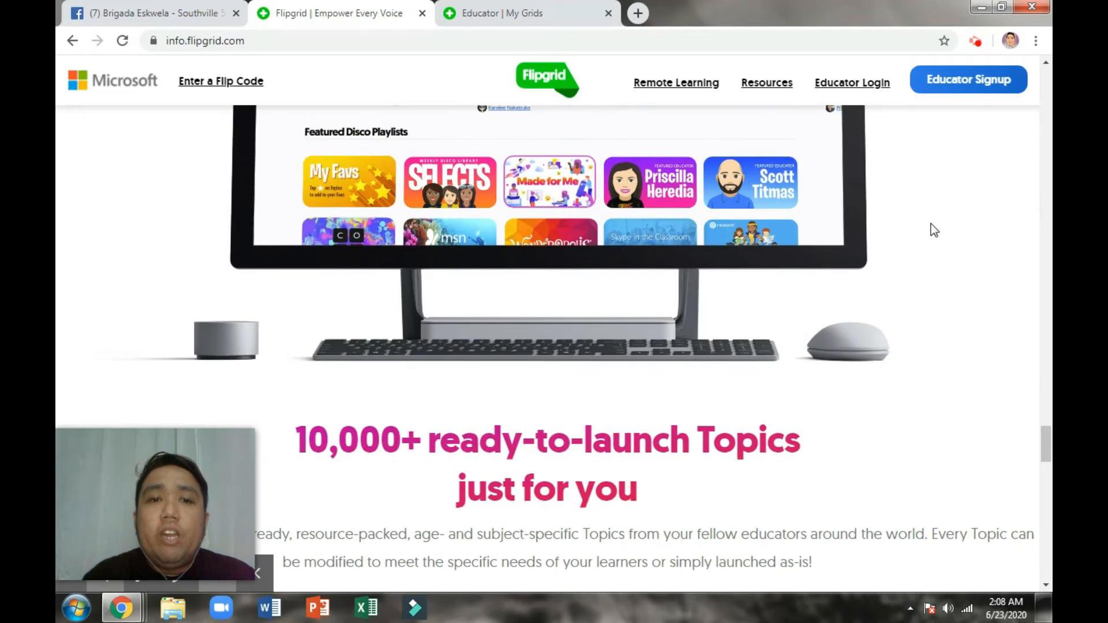
scroll(934, 233, "down", 5)
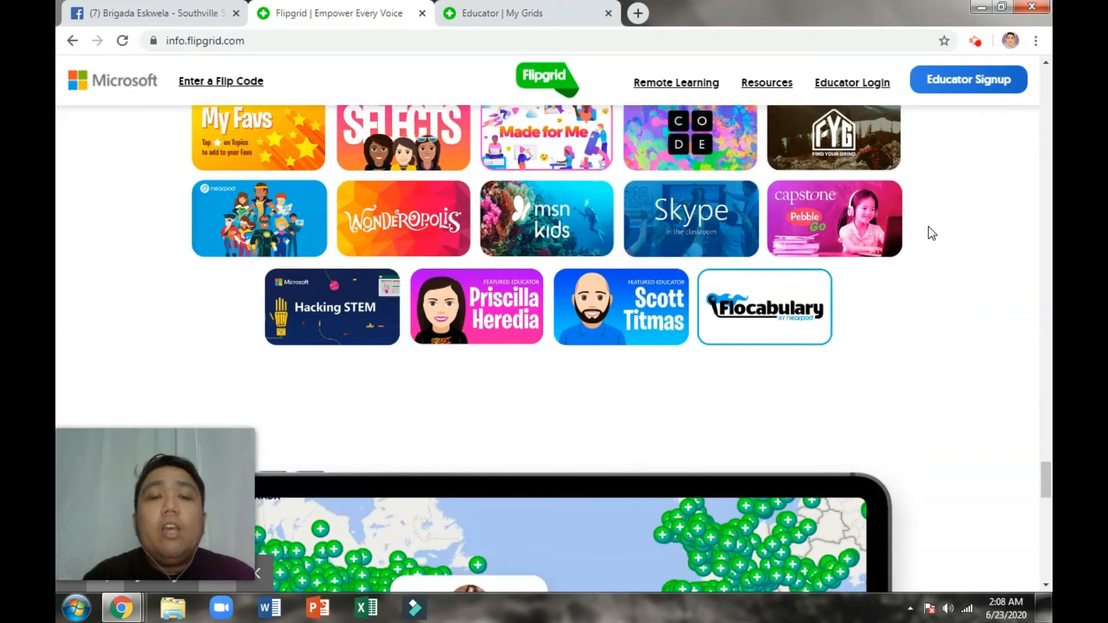
scroll(932, 233, "down", 6)
scroll(930, 233, "down", 7)
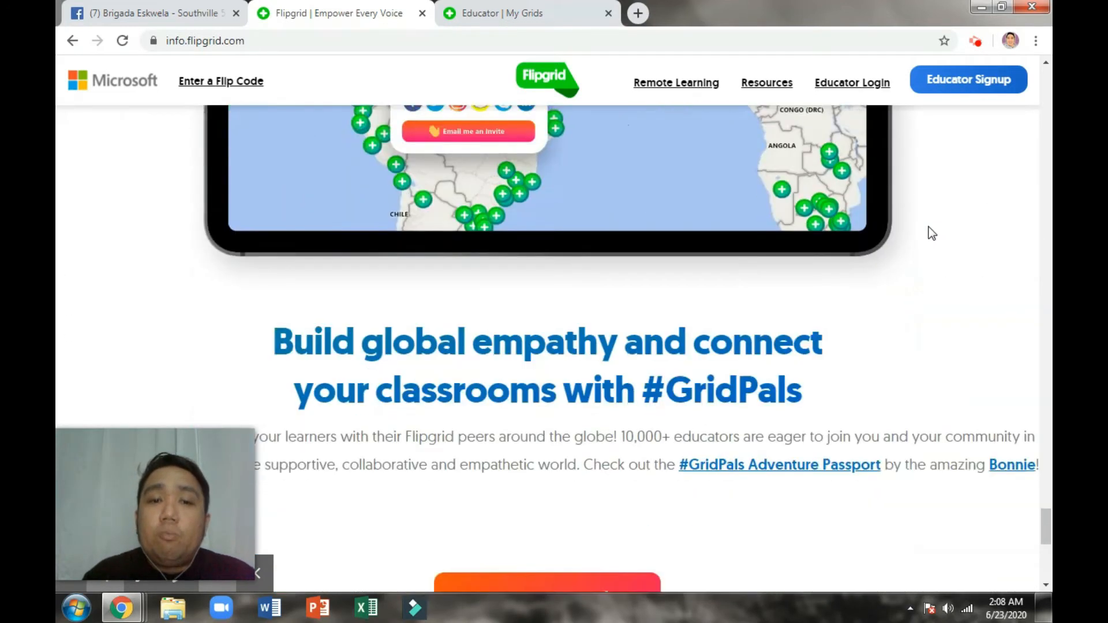
scroll(929, 233, "up", 7)
scroll(928, 233, "down", 7)
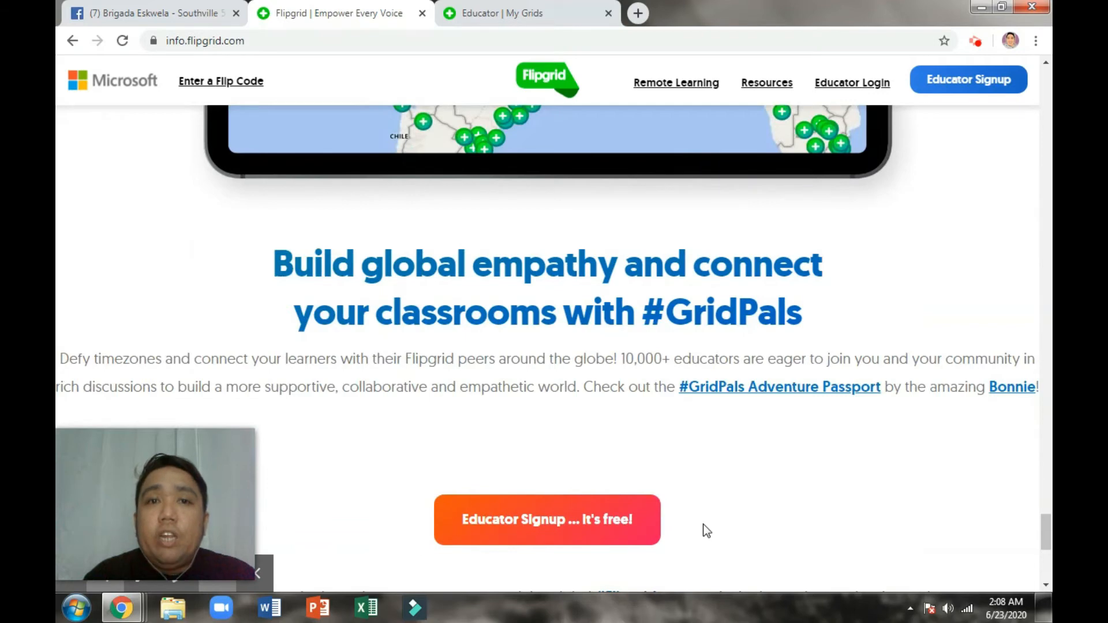
scroll(705, 514, "up", 15)
scroll(705, 515, "up", 15)
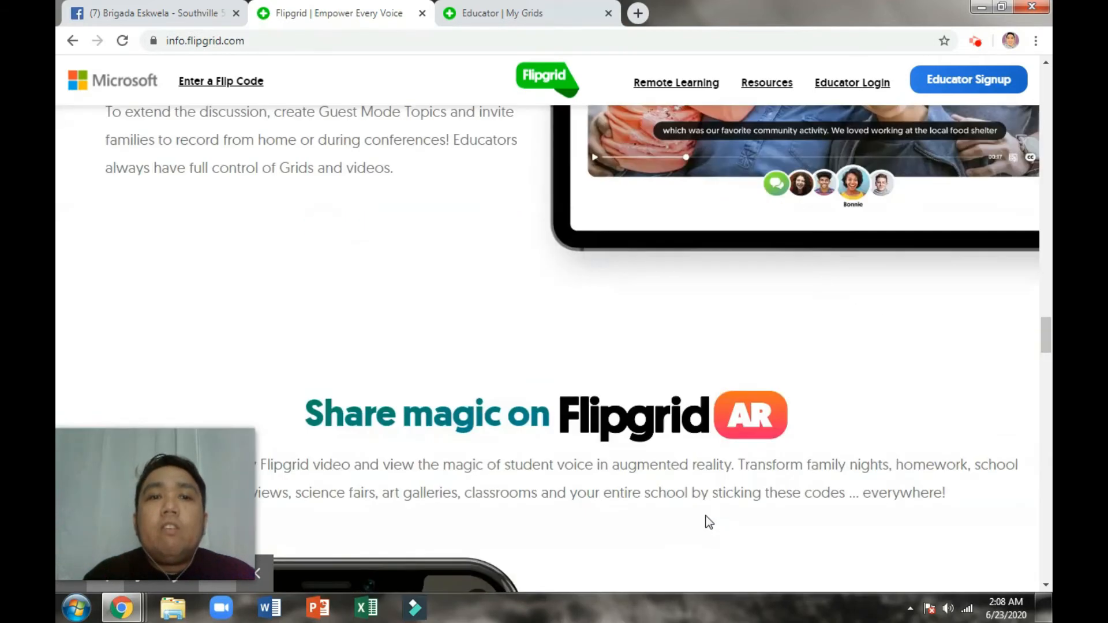
scroll(709, 522, "up", 10)
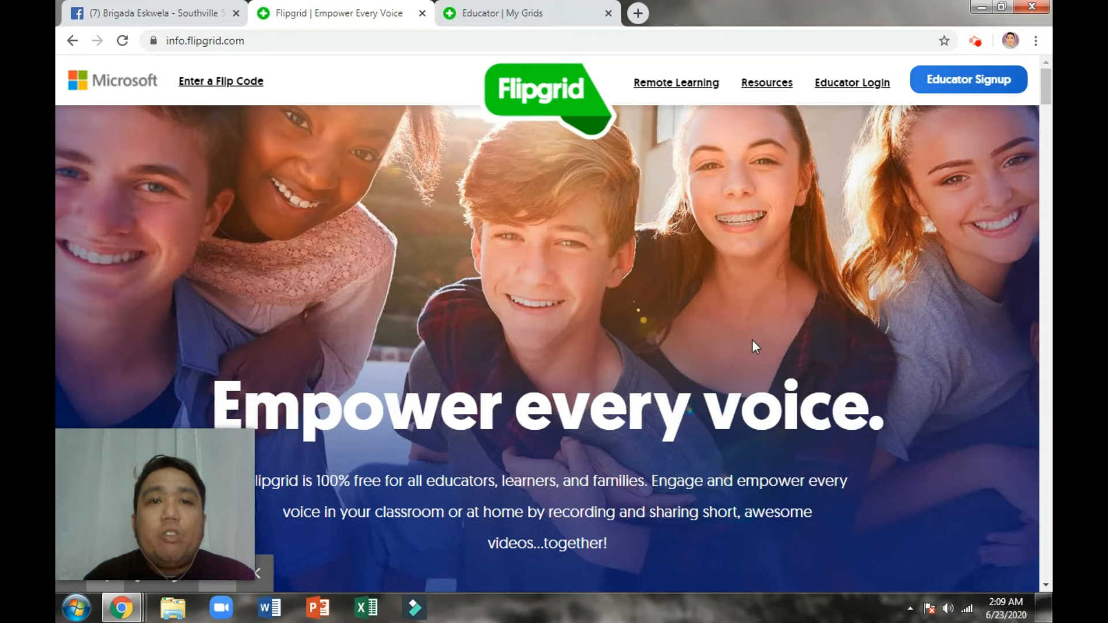
Step: Reload the My Grids list showing BOT 2.0 English Class with 1 topic and 5 videos
left_click(497, 10)
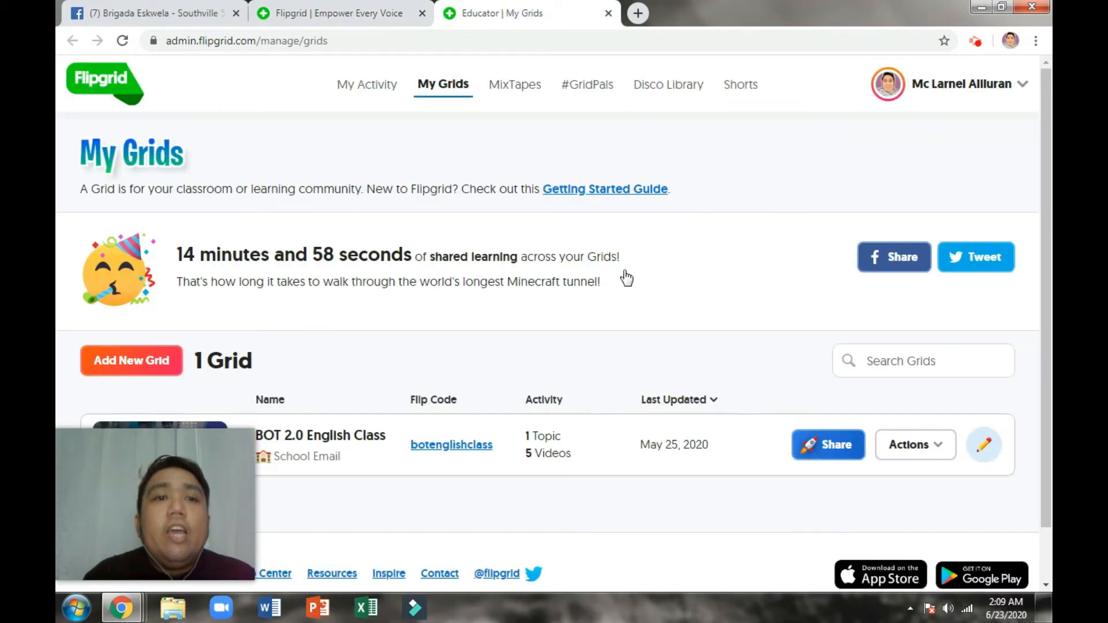
scroll(649, 376, "down", 1)
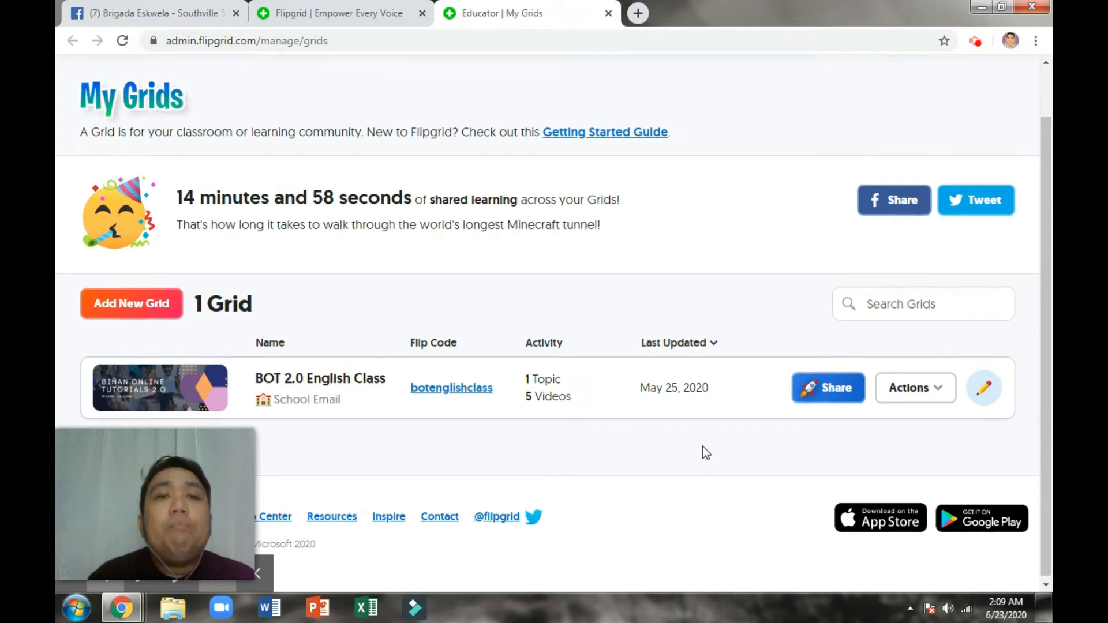
scroll(702, 452, "up", 1)
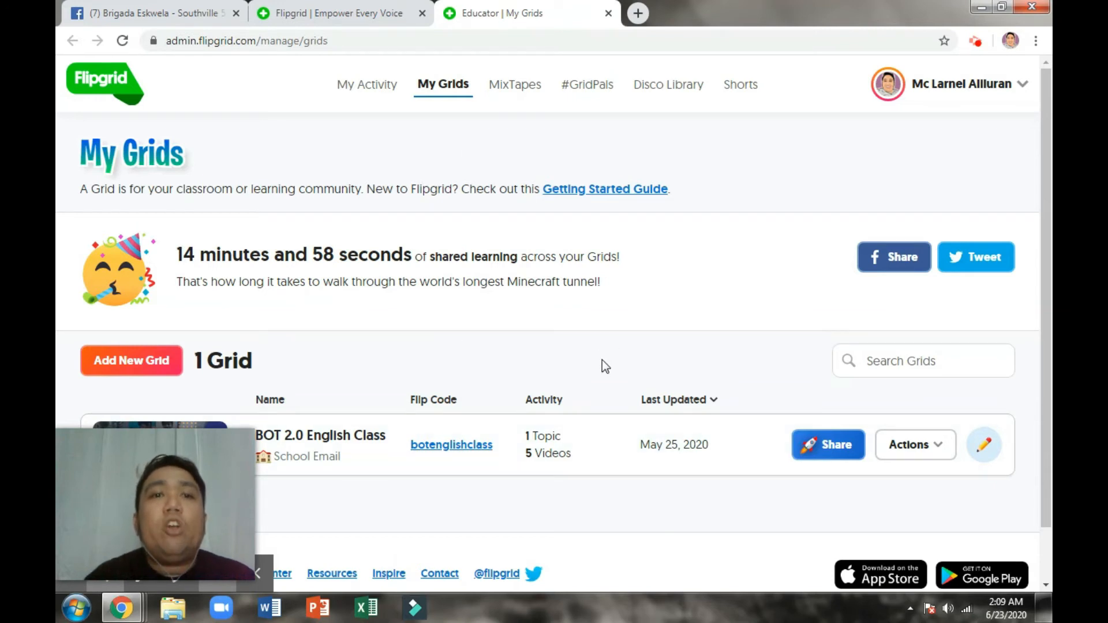
left_click(440, 88)
left_click(443, 91)
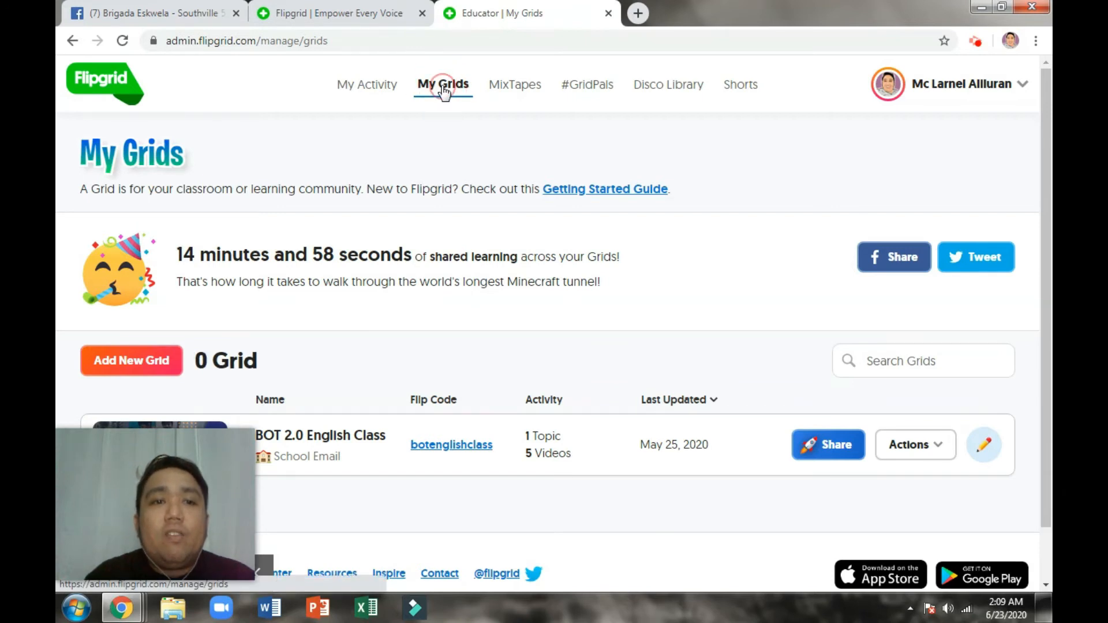
scroll(480, 461, "down", 1)
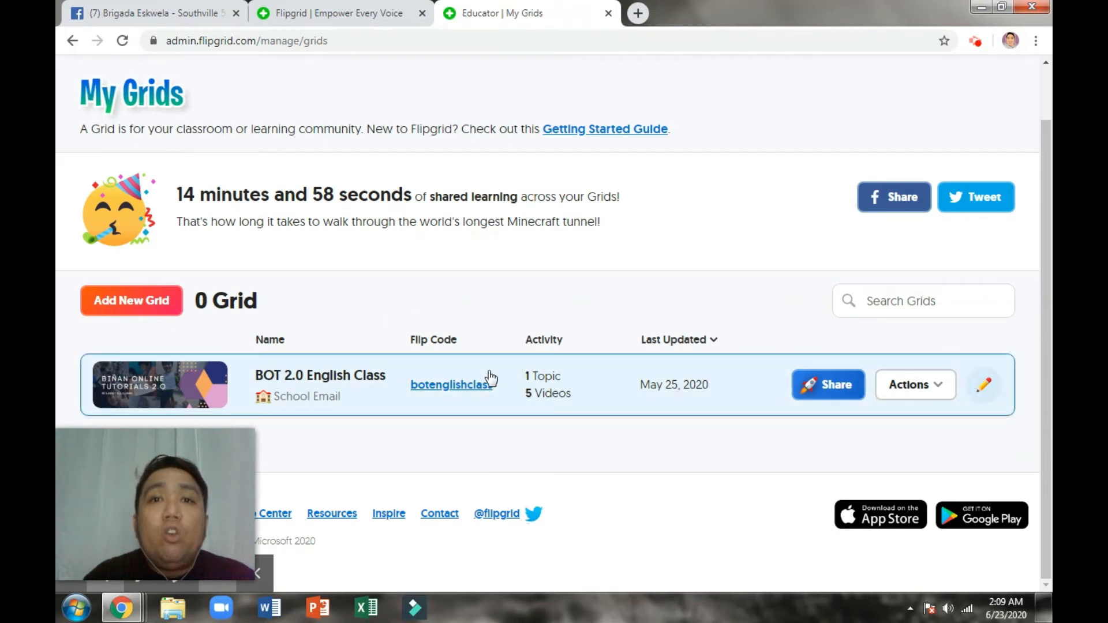
scroll(516, 369, "up", 1)
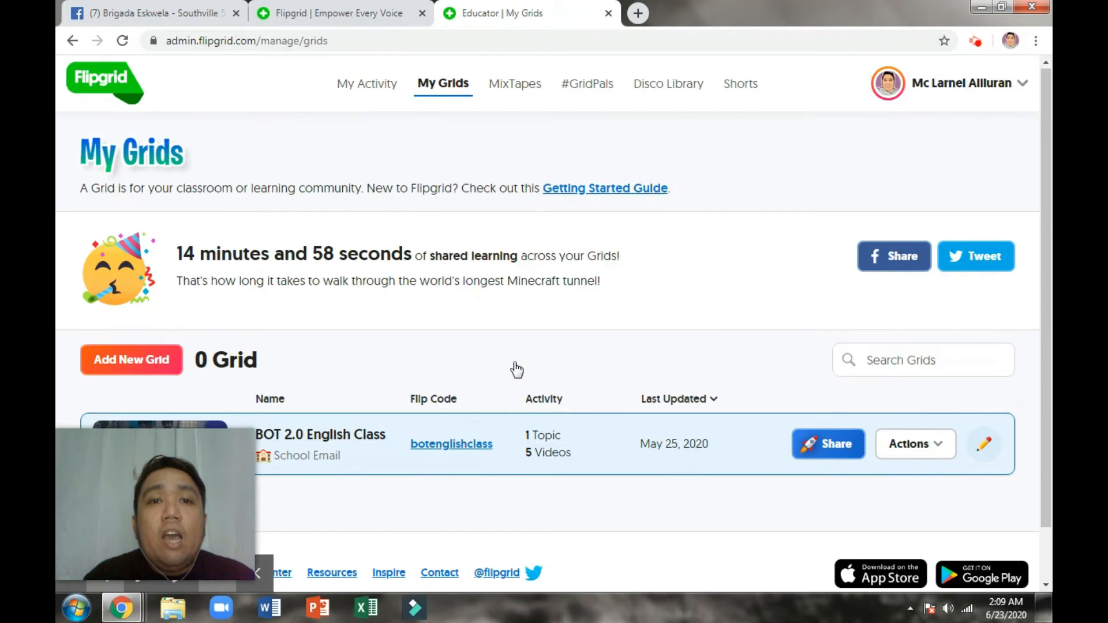
scroll(516, 369, "down", 1)
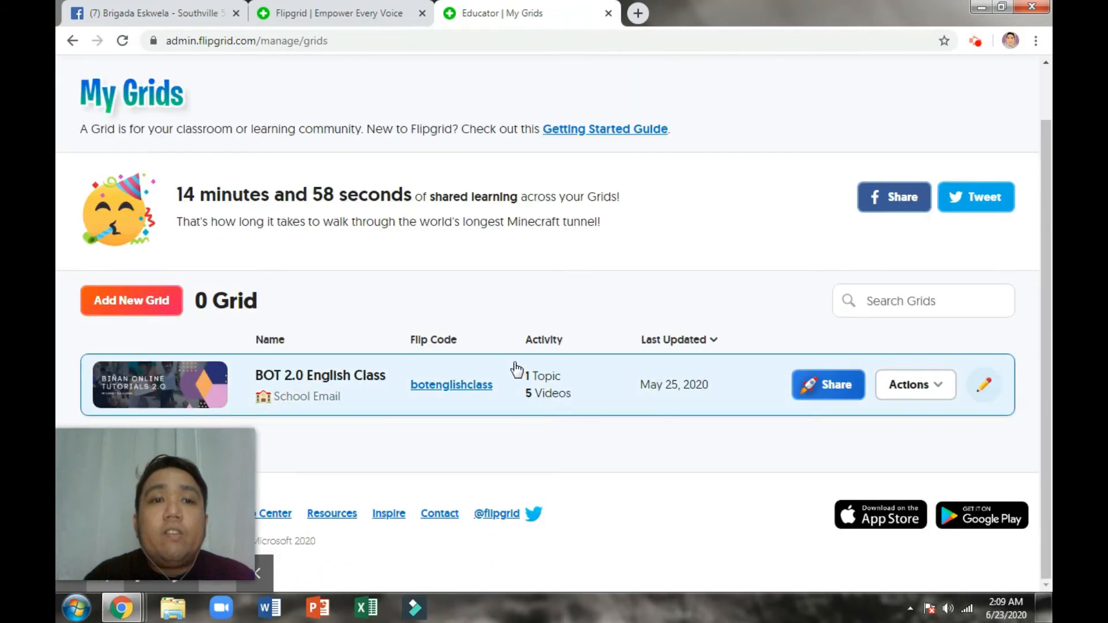
Step: Start a new grid named 'English 9'
left_click(142, 312)
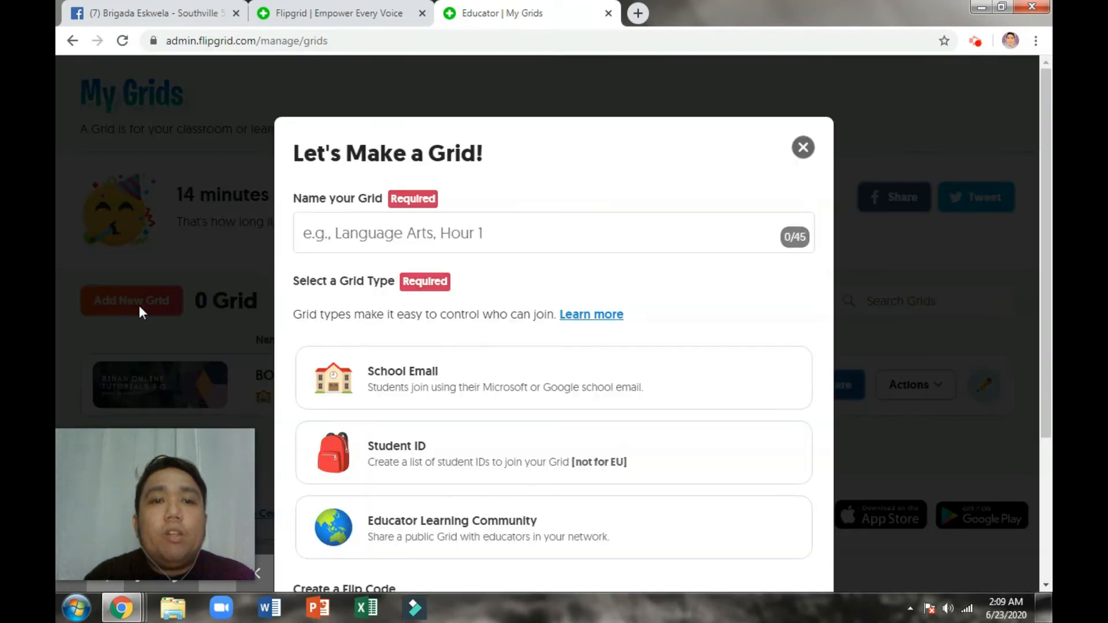
scroll(596, 403, "down", 3)
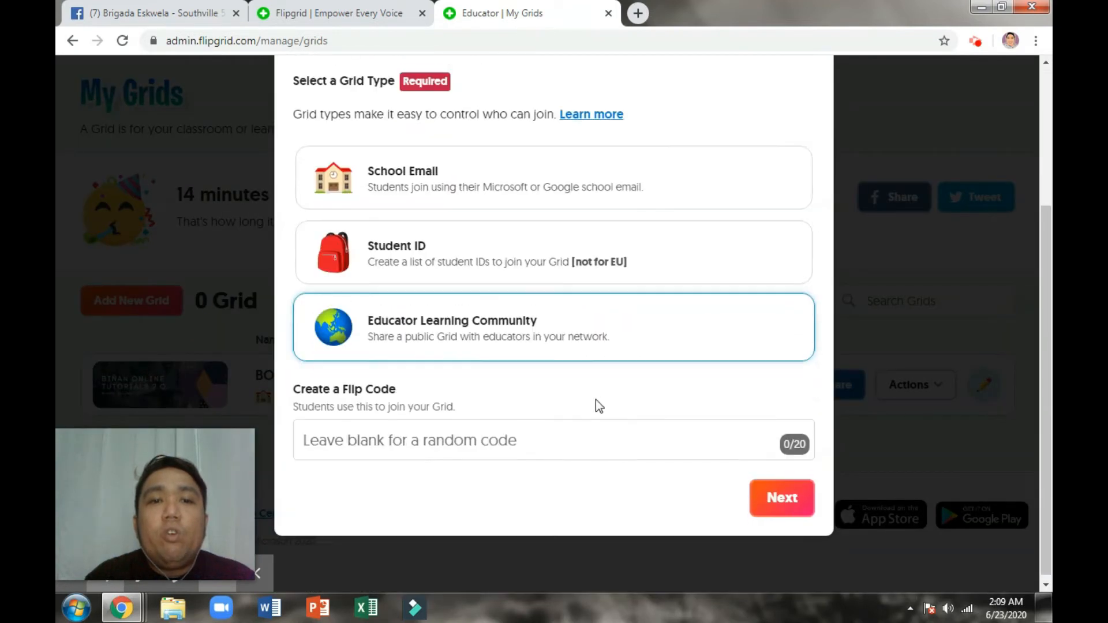
scroll(600, 406, "up", 3)
left_click(510, 231)
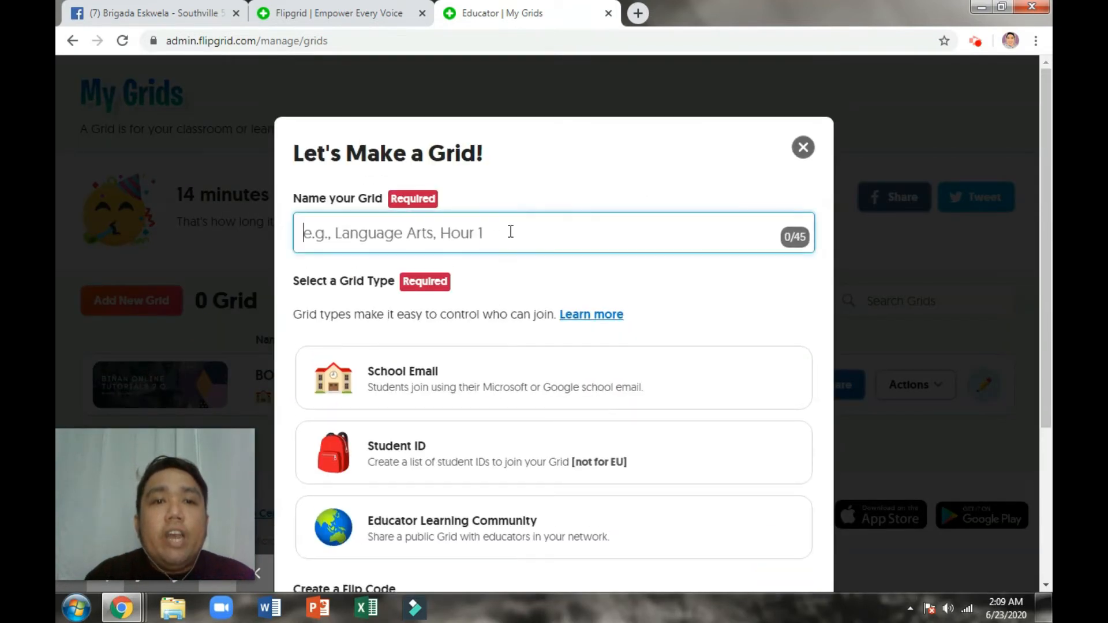
type("English 9")
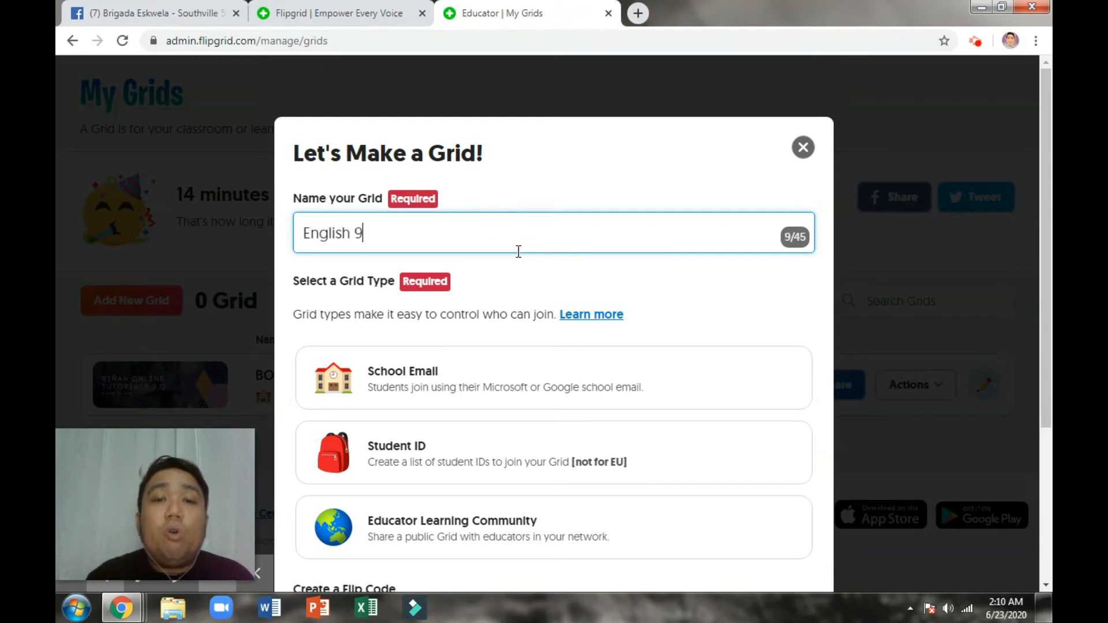
scroll(513, 248, "down", 1)
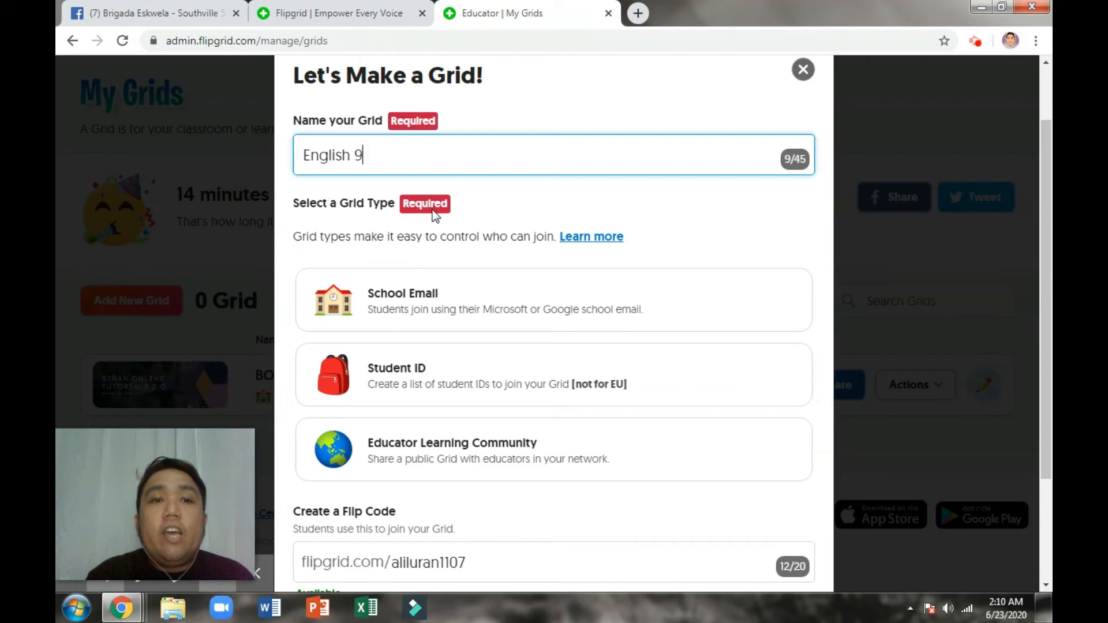
scroll(469, 317, "down", 1)
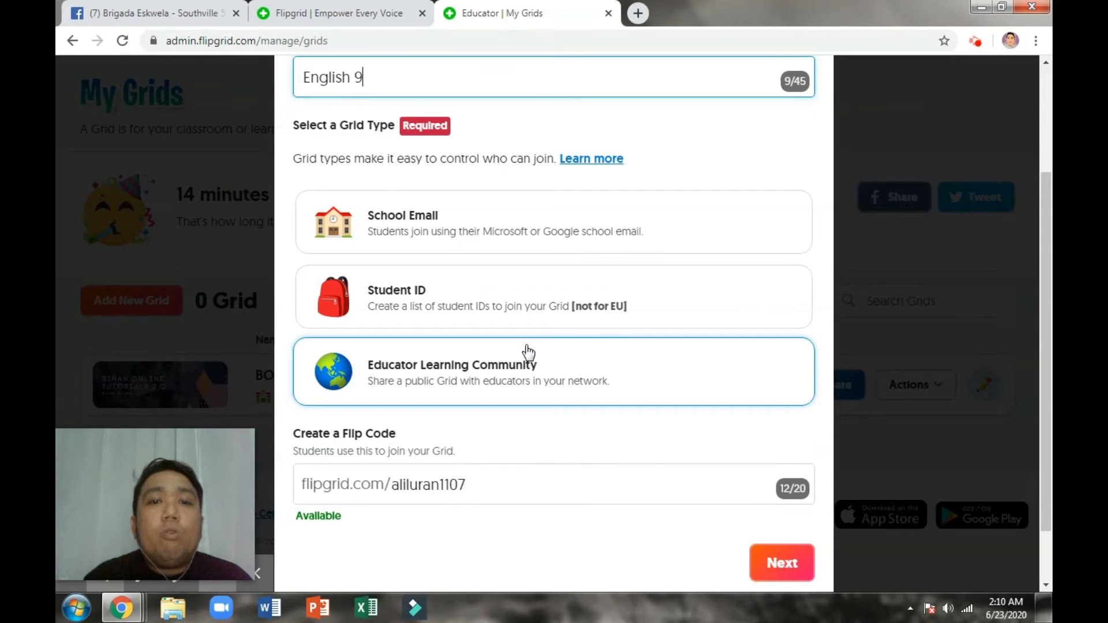
left_click(499, 236)
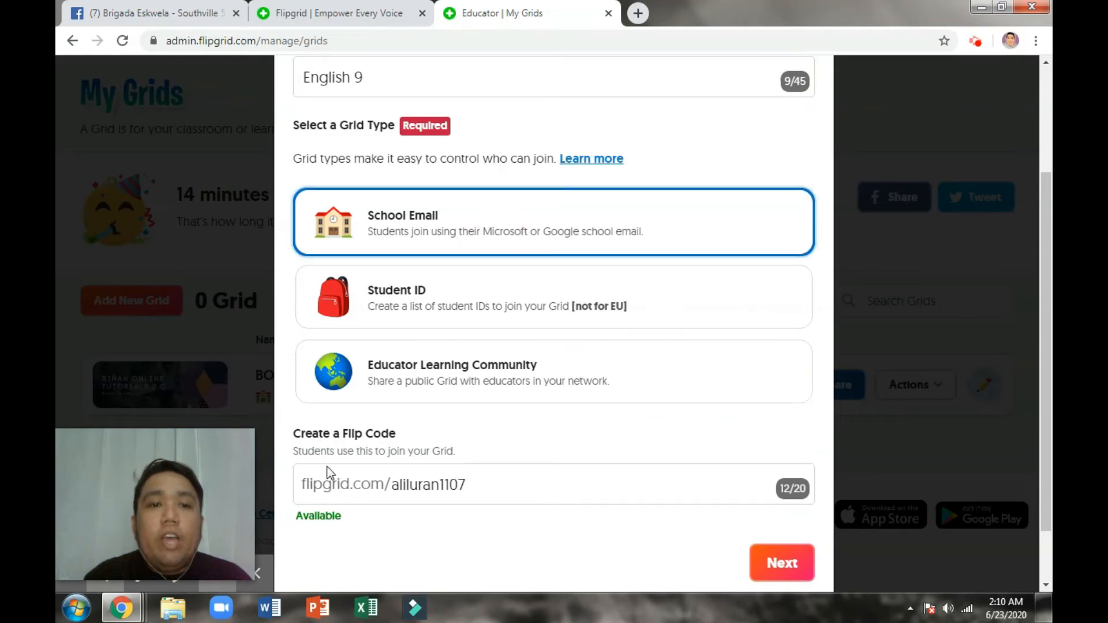
left_click(492, 487)
key("BackSpace")
key("BackSpace")
key("BackSpace")
key("BackSpace")
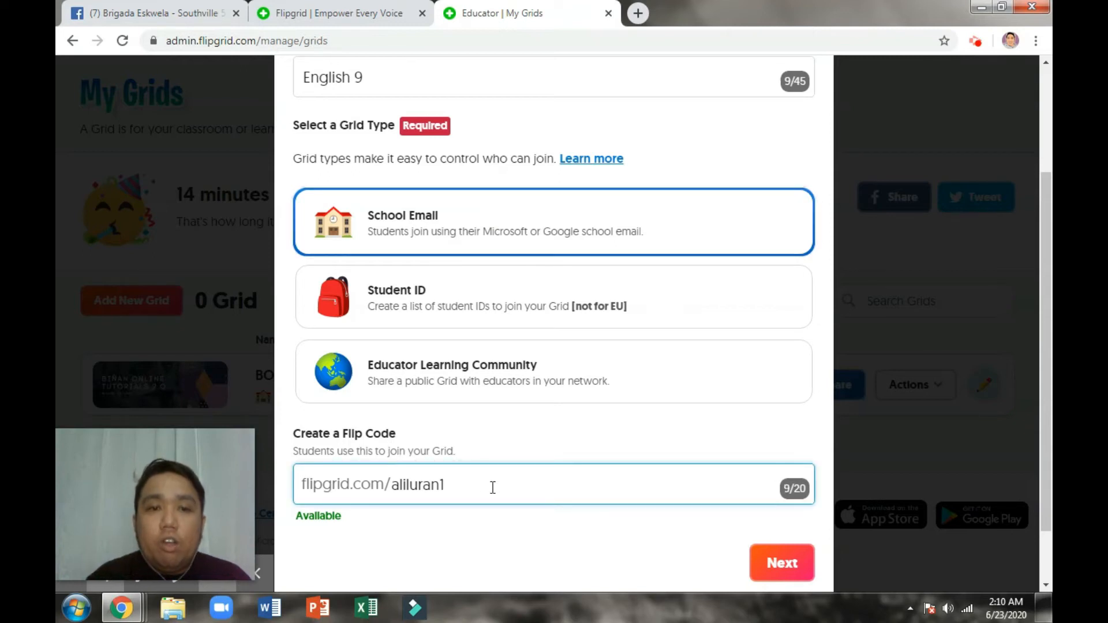
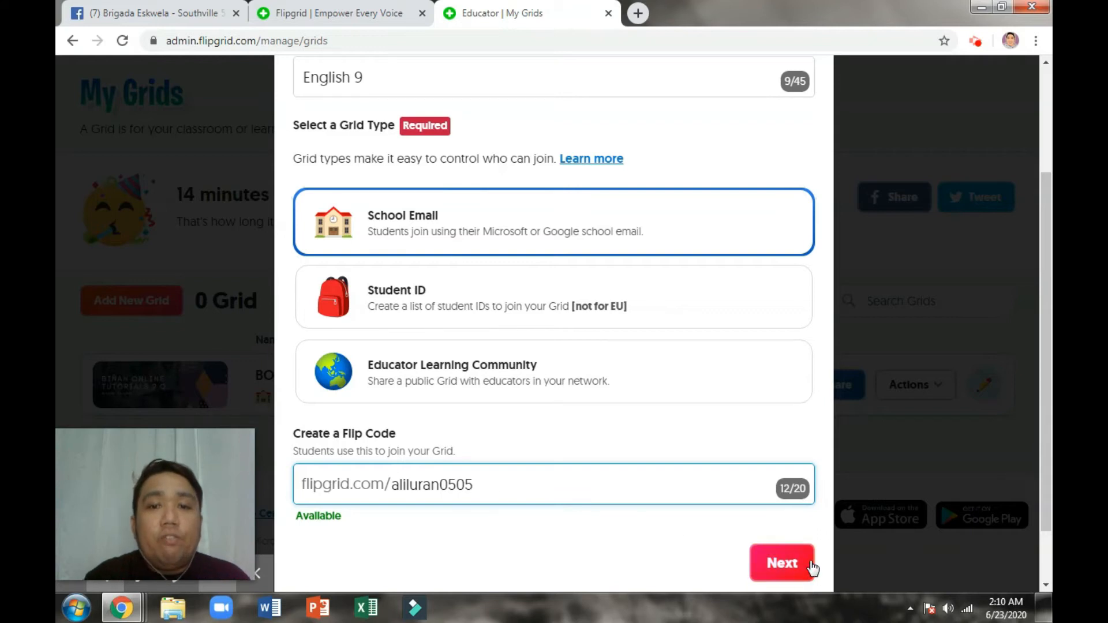
left_click(687, 546)
scroll(603, 459, "up", 3)
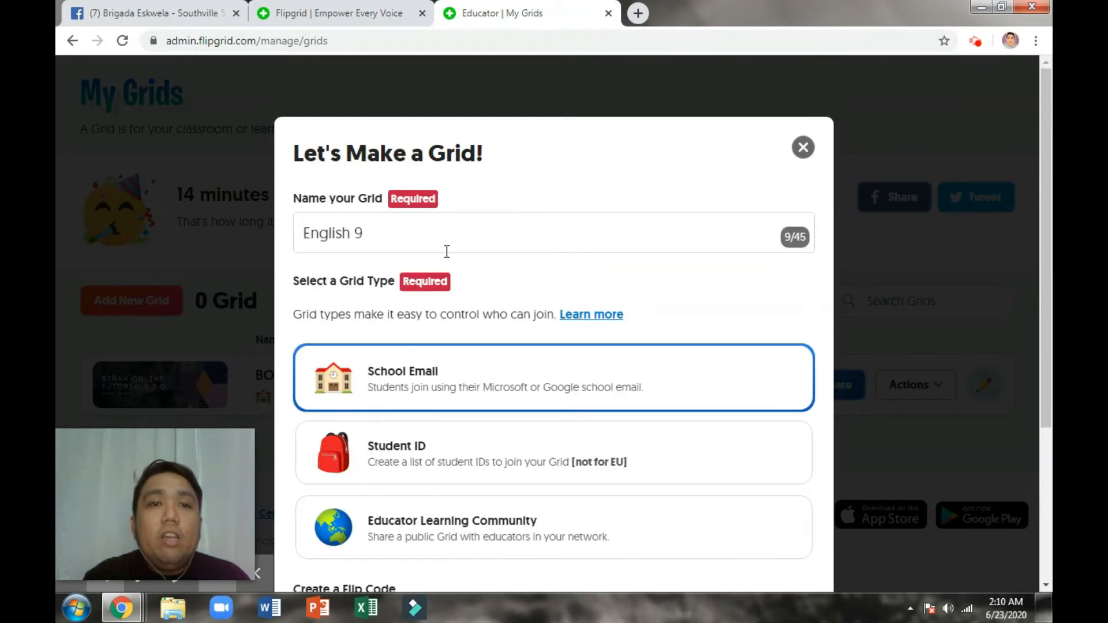
scroll(438, 297, "down", 3)
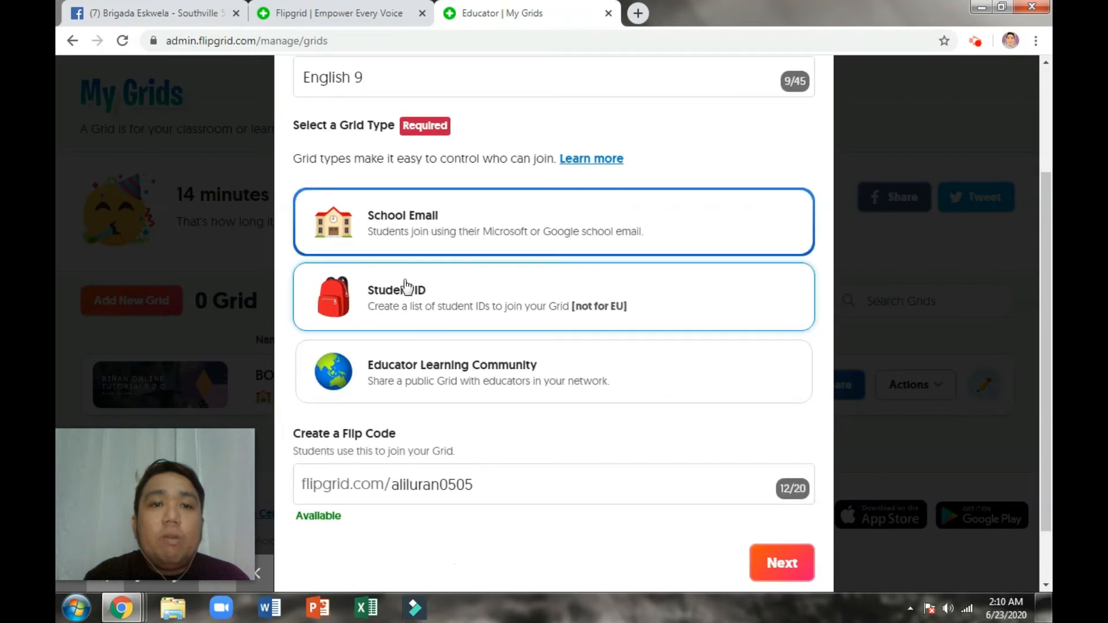
scroll(455, 292, "down", 1)
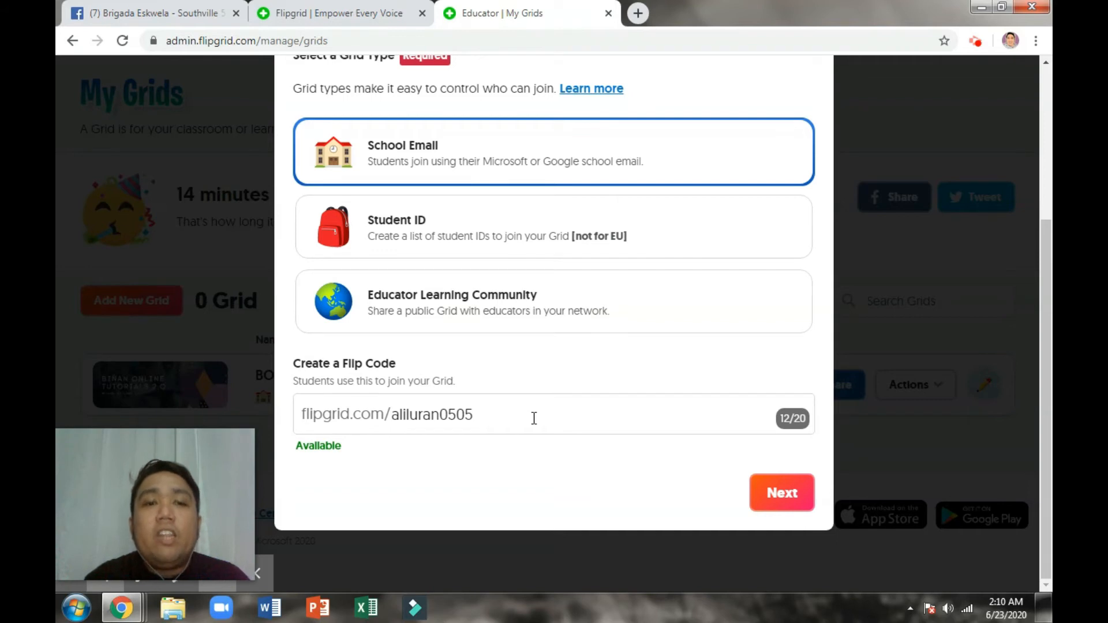
left_click(789, 505)
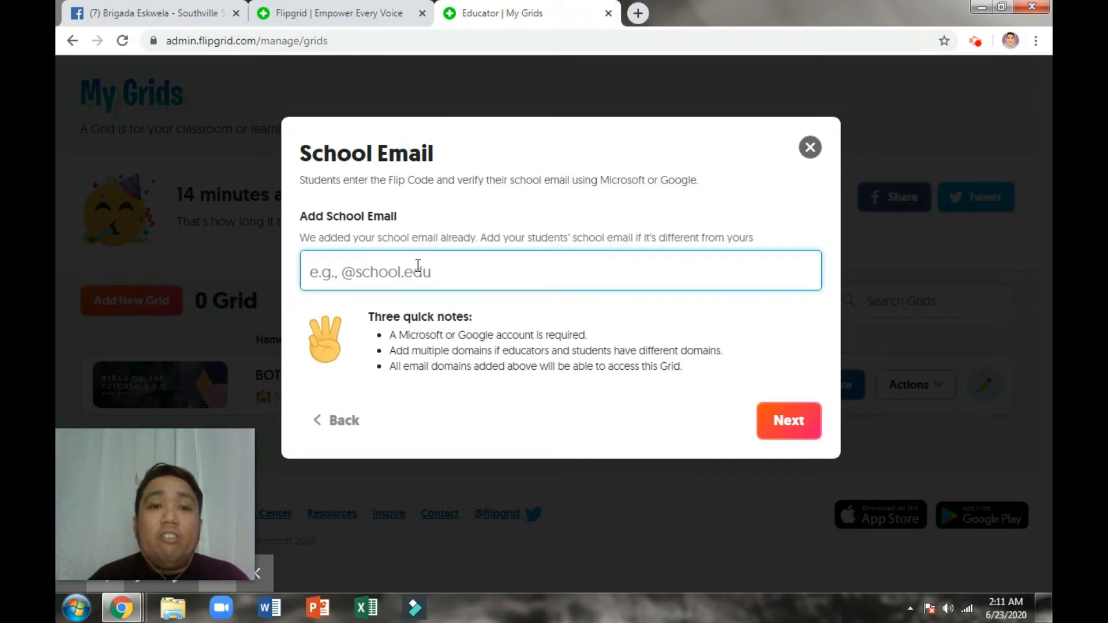
type("@gma")
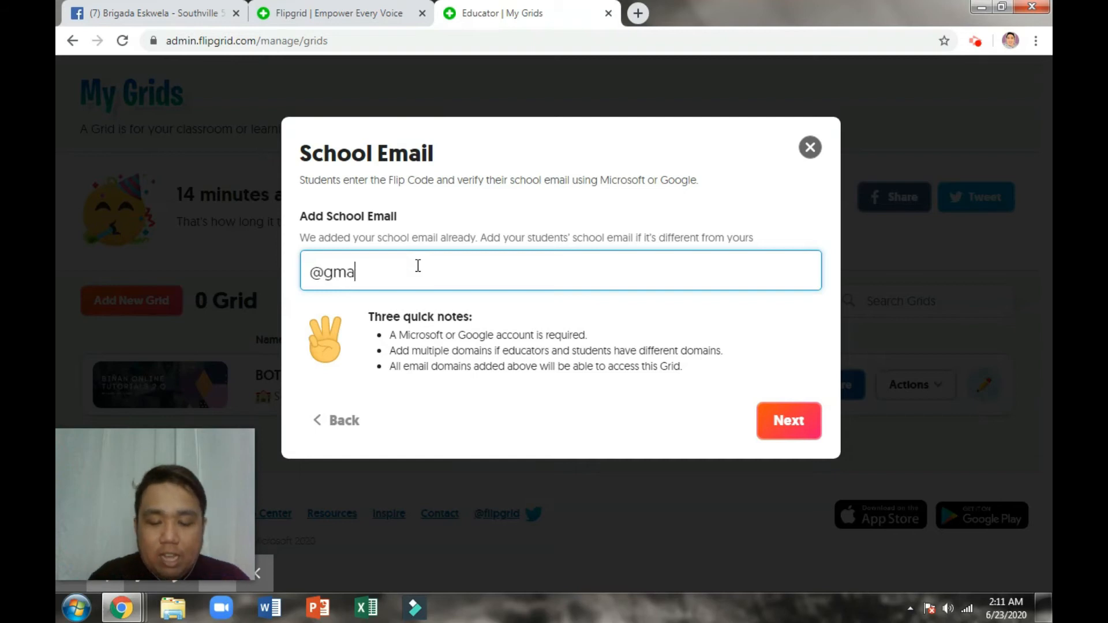
type("il.com, @")
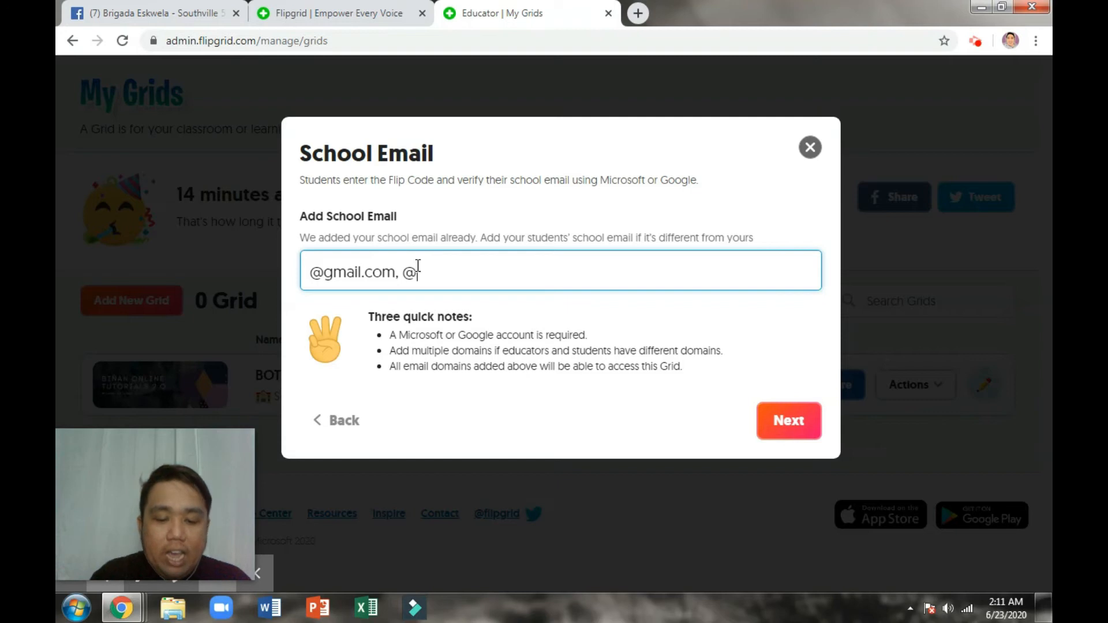
type("yahoo.com")
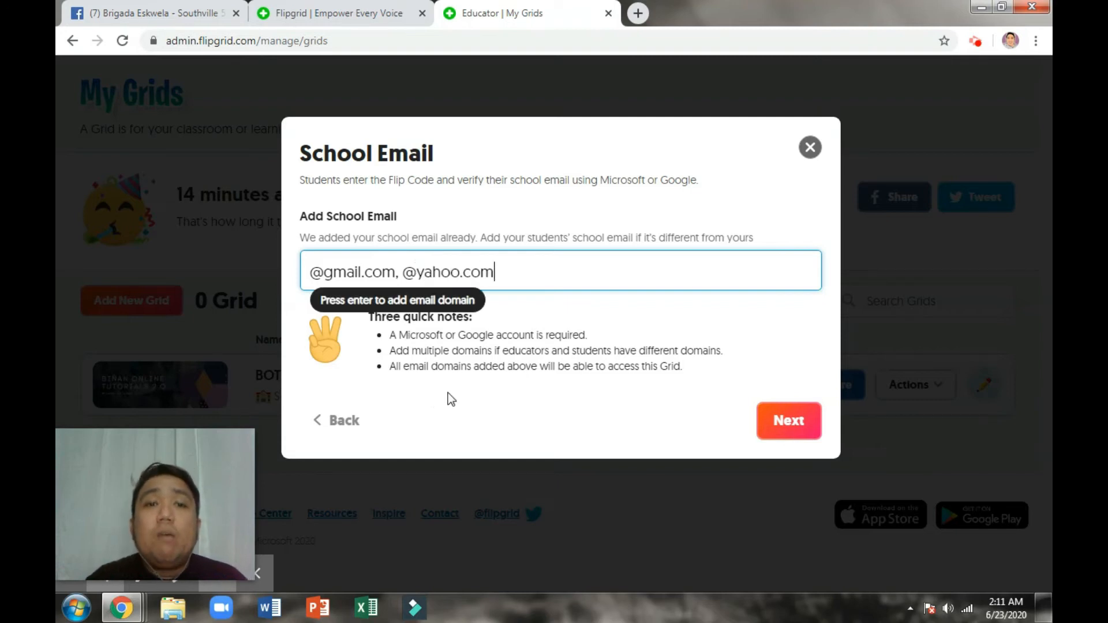
left_click(400, 272)
key("BackSpace")
key("Return")
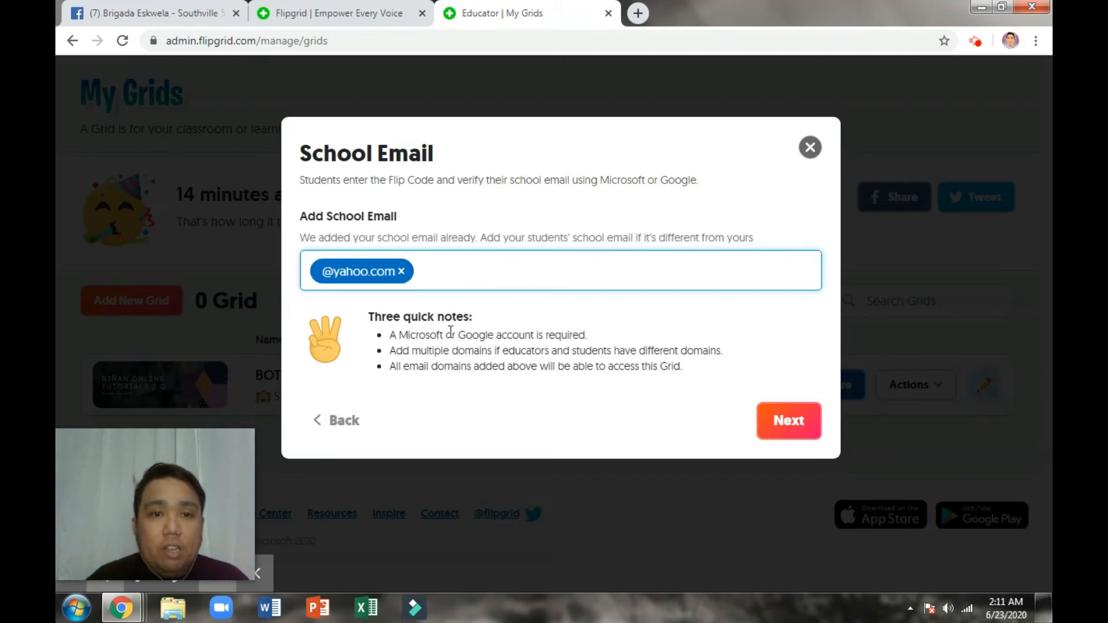
type("gmail.com")
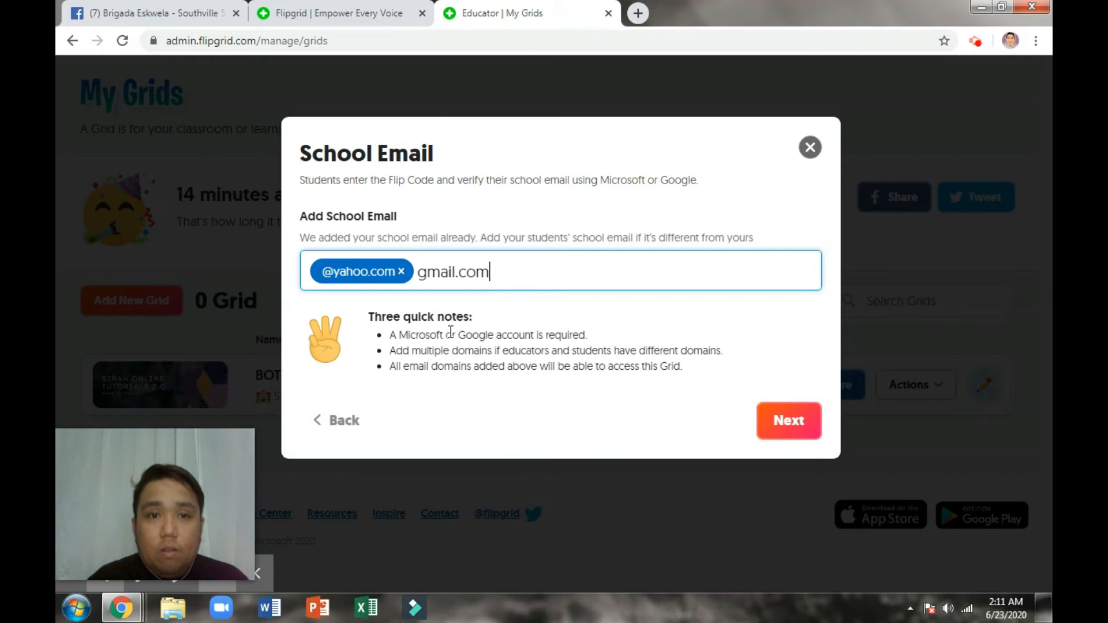
key("Return")
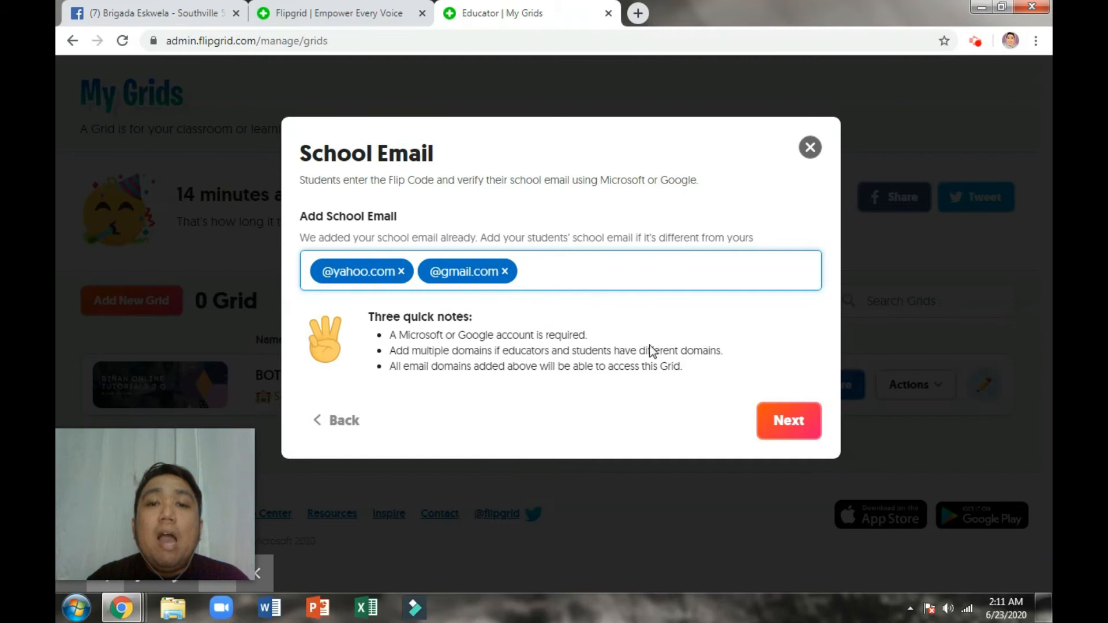
left_click(788, 427)
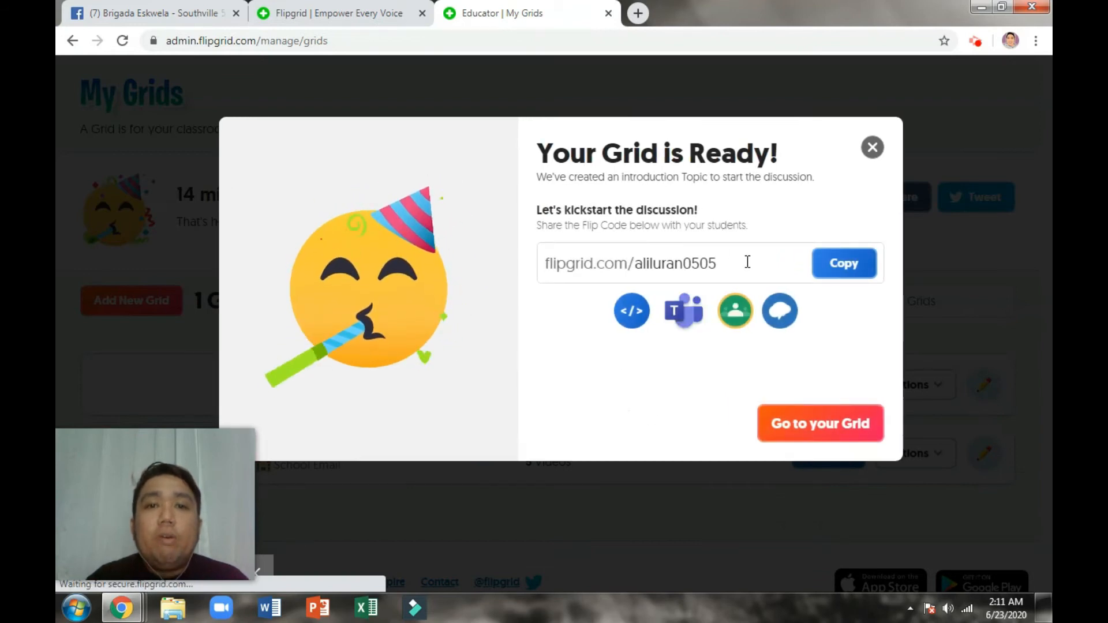
Step: Copy the Flip Code, go to the English 9 Grid Details, and show its Actions menu
left_click(846, 266)
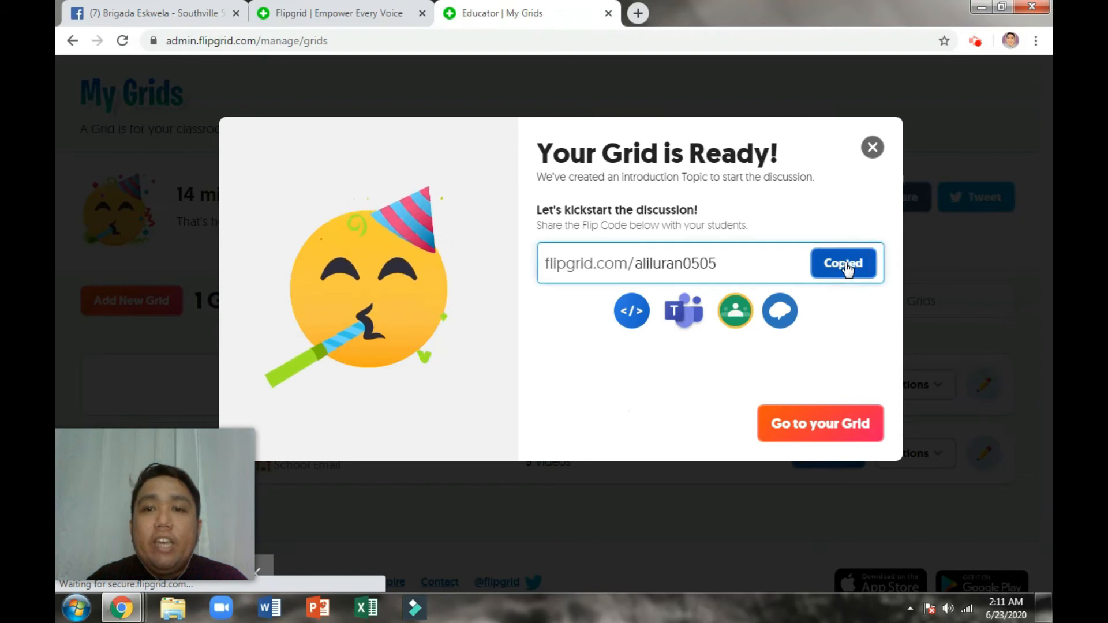
left_click(804, 434)
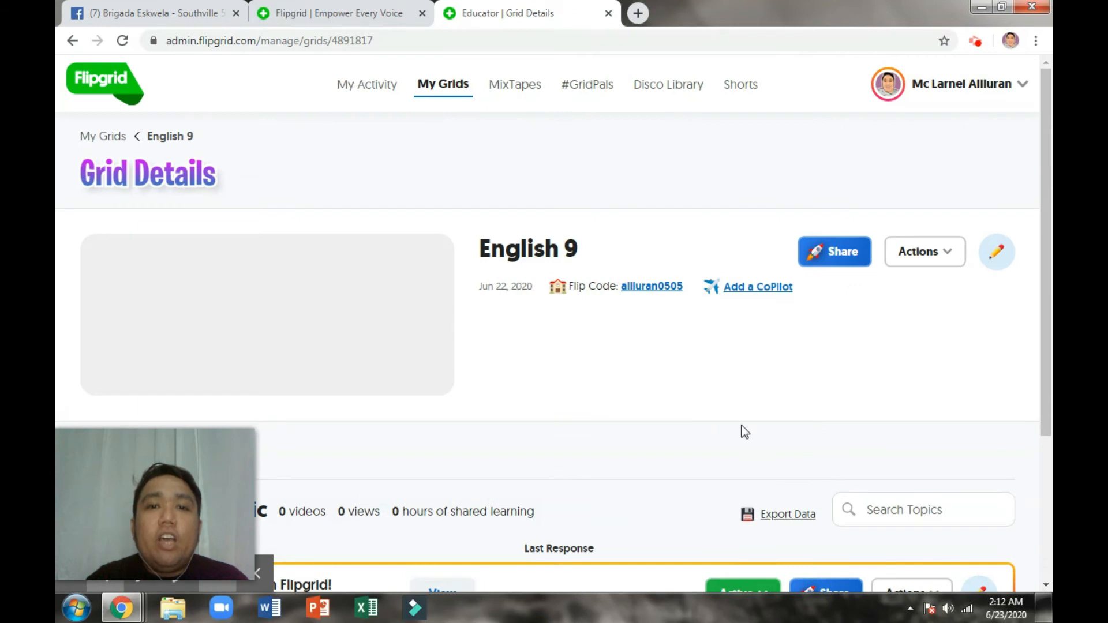
scroll(745, 431, "down", 3)
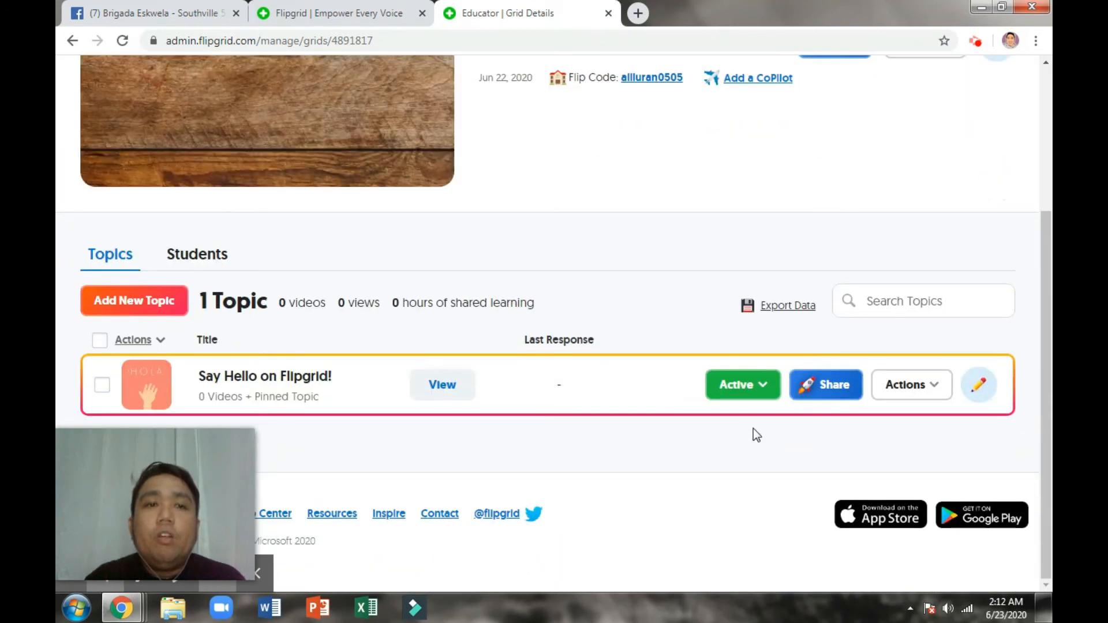
scroll(756, 434, "up", 3)
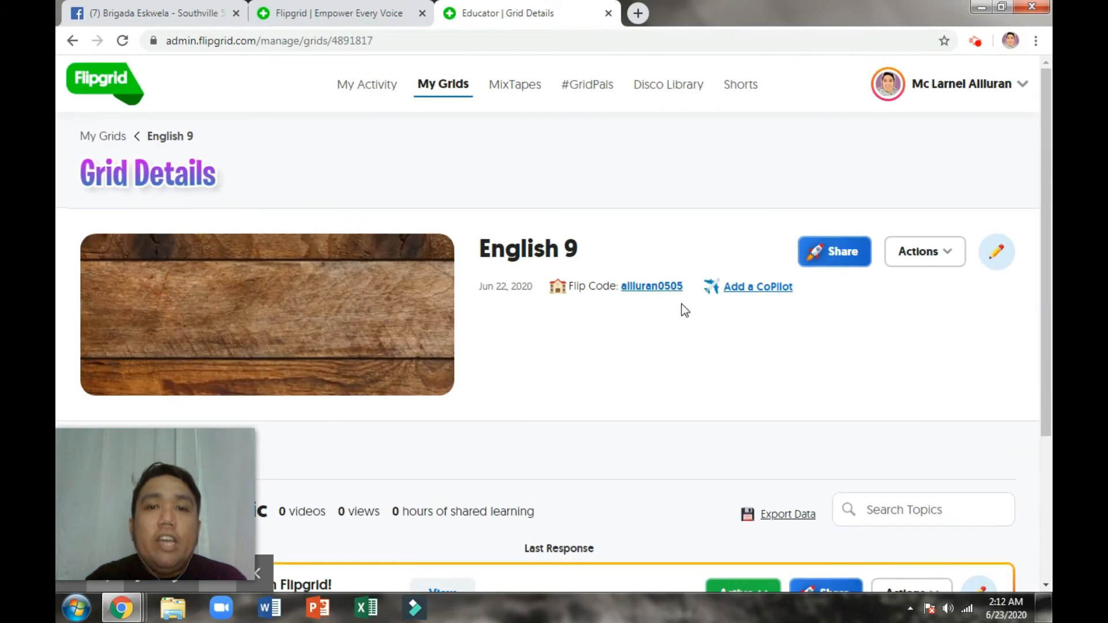
left_click(933, 259)
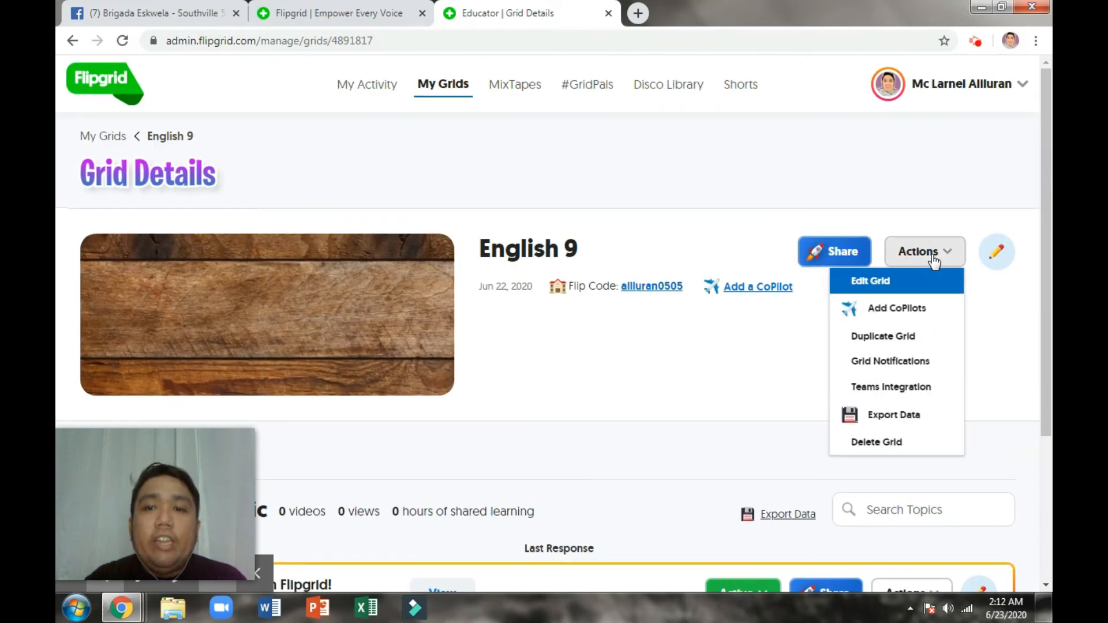
Step: Edit the English 9 grid to use the Featured bookshelf cover image and update it
left_click(892, 282)
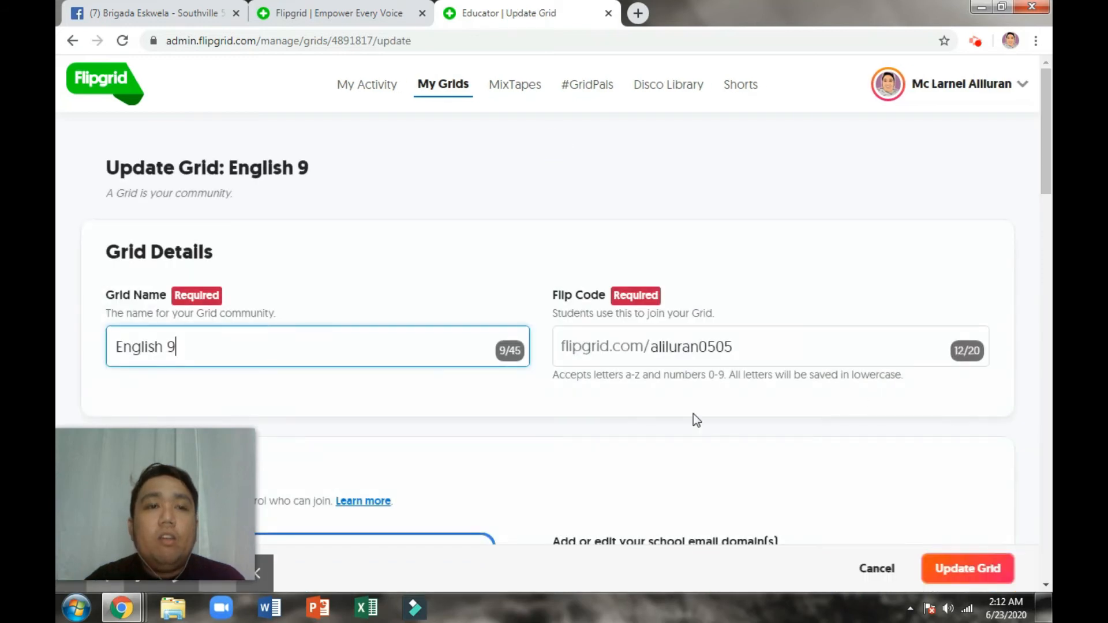
scroll(693, 414, "down", 8)
scroll(690, 320, "down", 3)
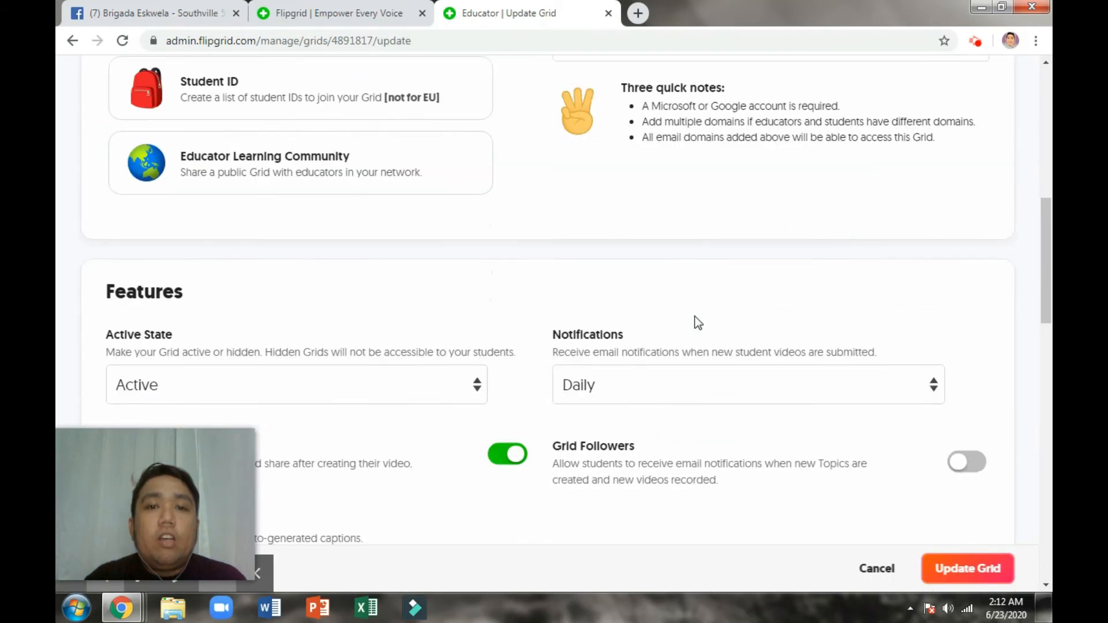
scroll(709, 340, "down", 10)
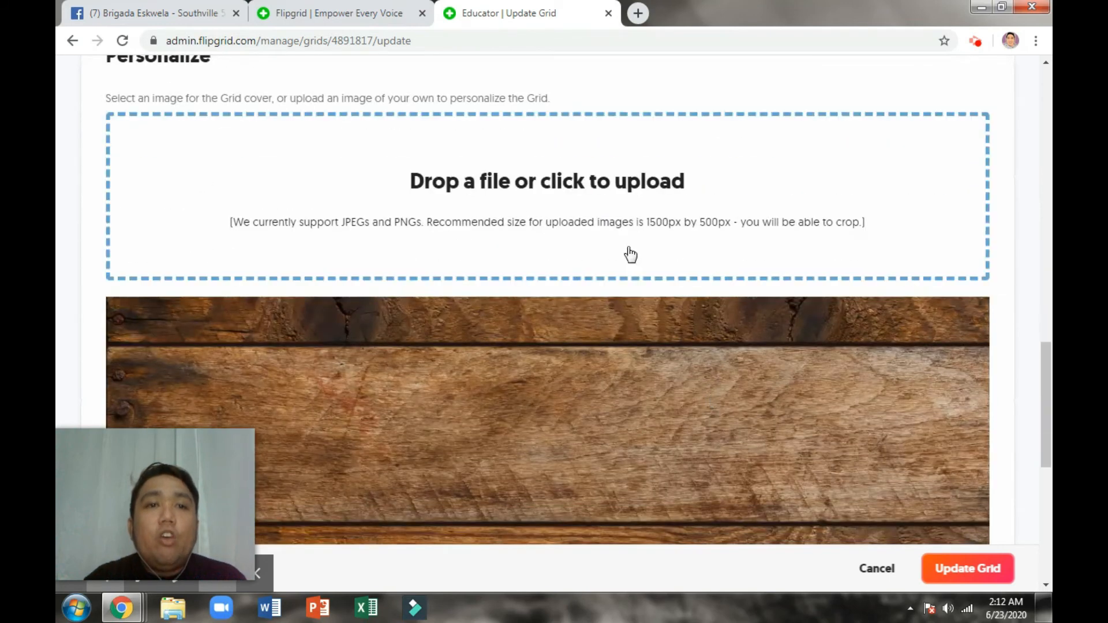
scroll(483, 486, "down", 5)
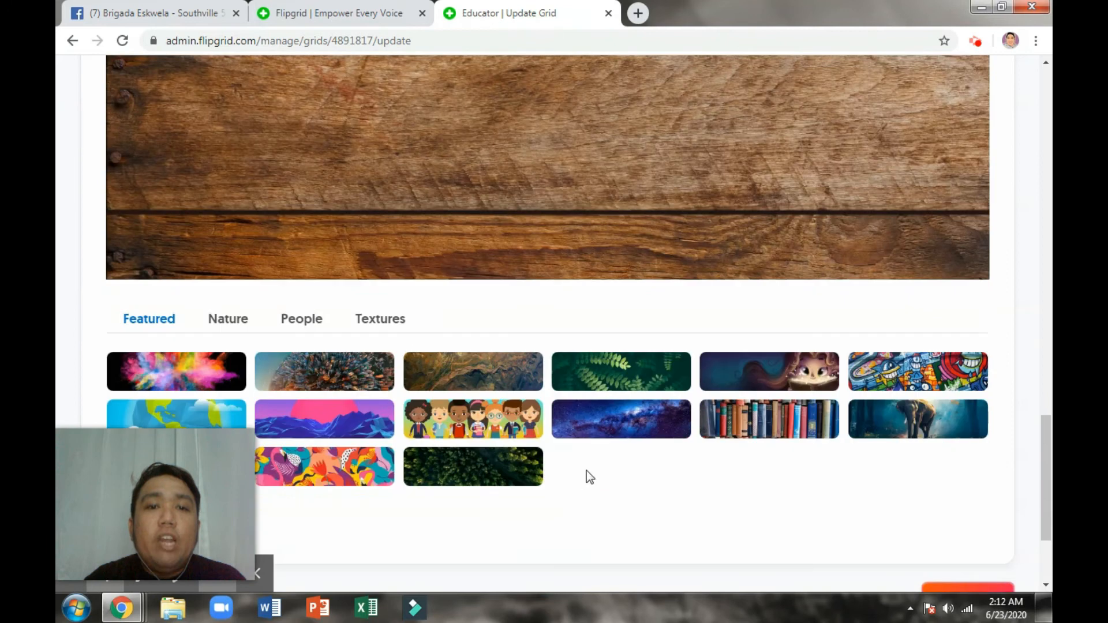
scroll(289, 313, "down", 1)
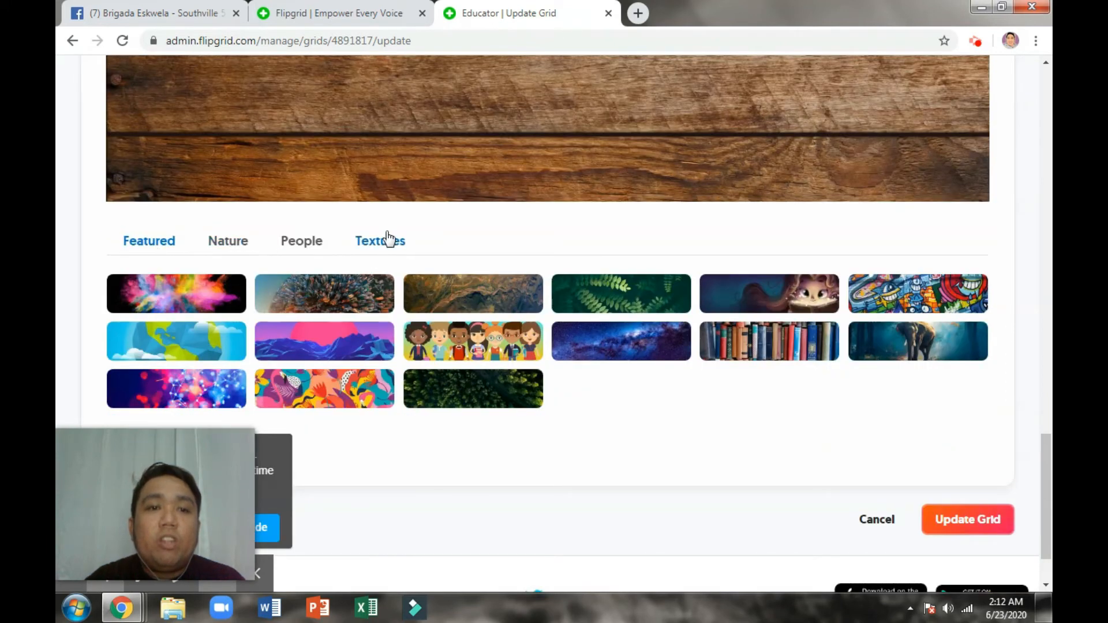
scroll(550, 346, "down", 1)
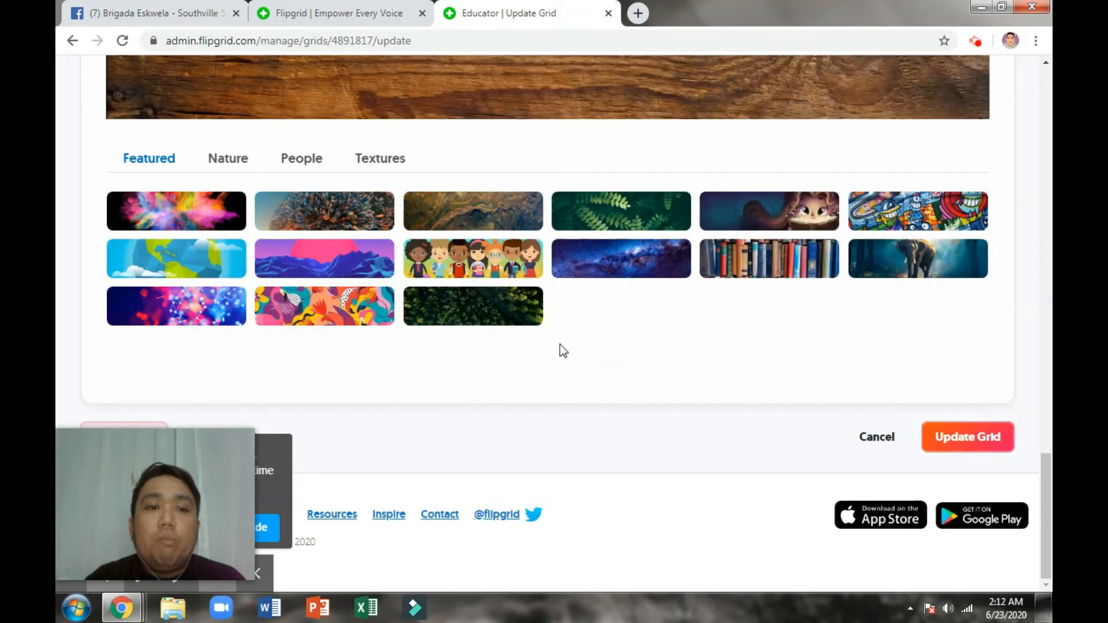
left_click(766, 260)
scroll(762, 277, "up", 5)
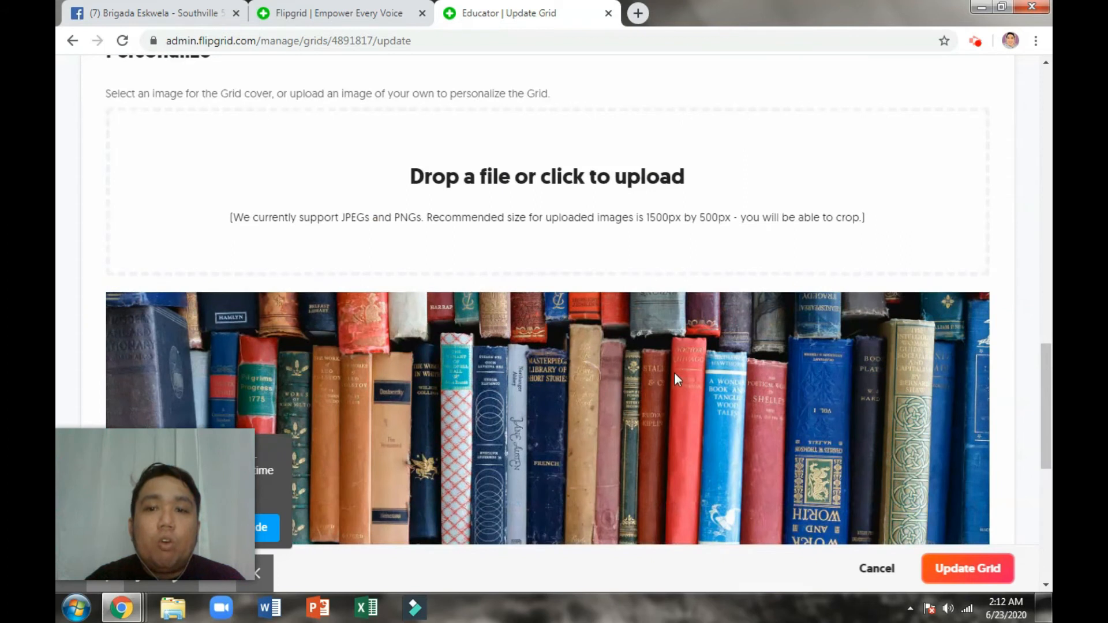
left_click(963, 568)
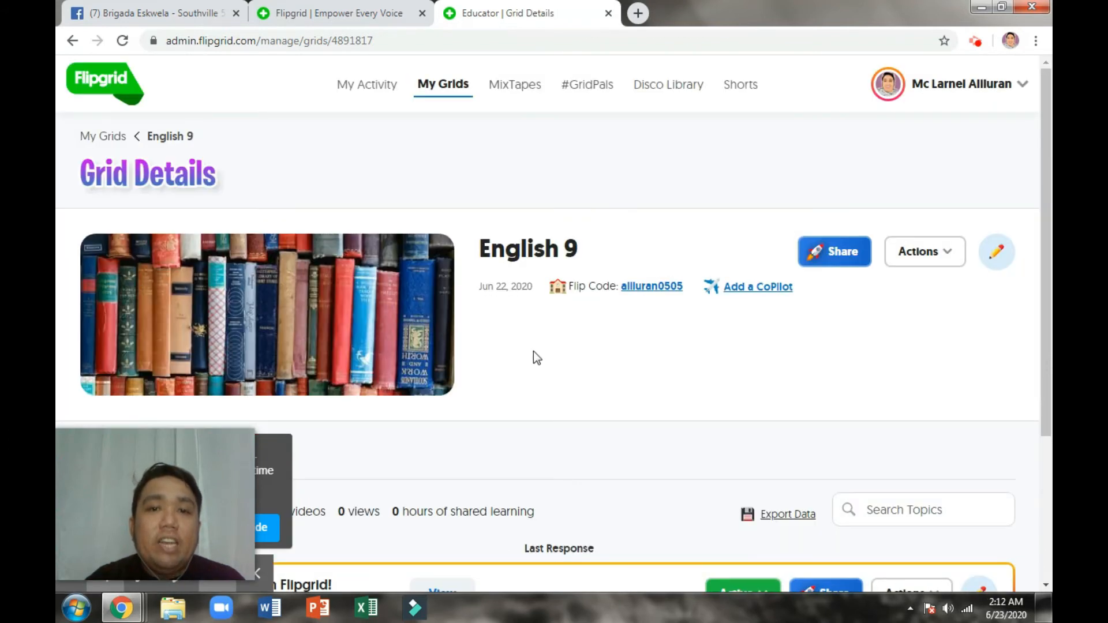
Step: Review the English 9 topic list and begin adding a new topic
scroll(540, 351, "down", 3)
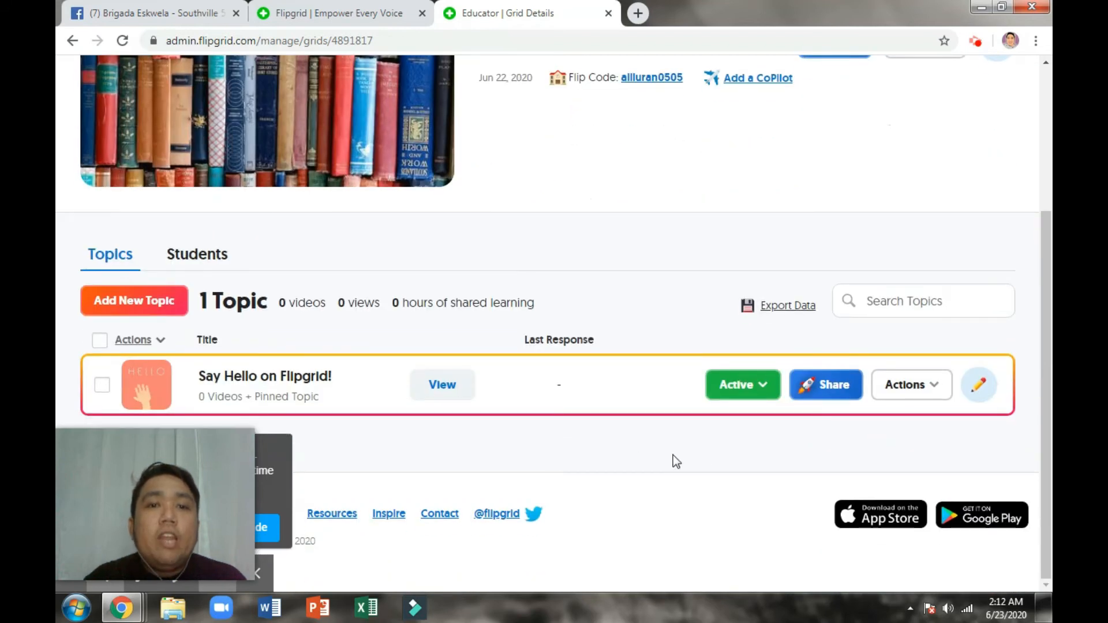
scroll(556, 445, "up", 4)
scroll(555, 444, "down", 3)
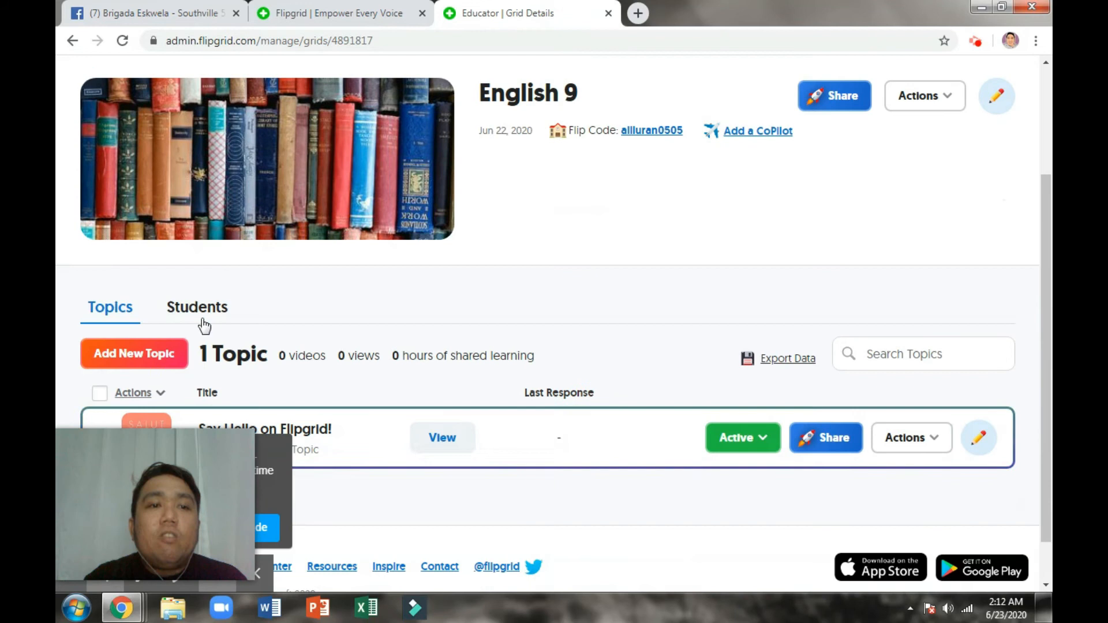
scroll(608, 313, "down", 1)
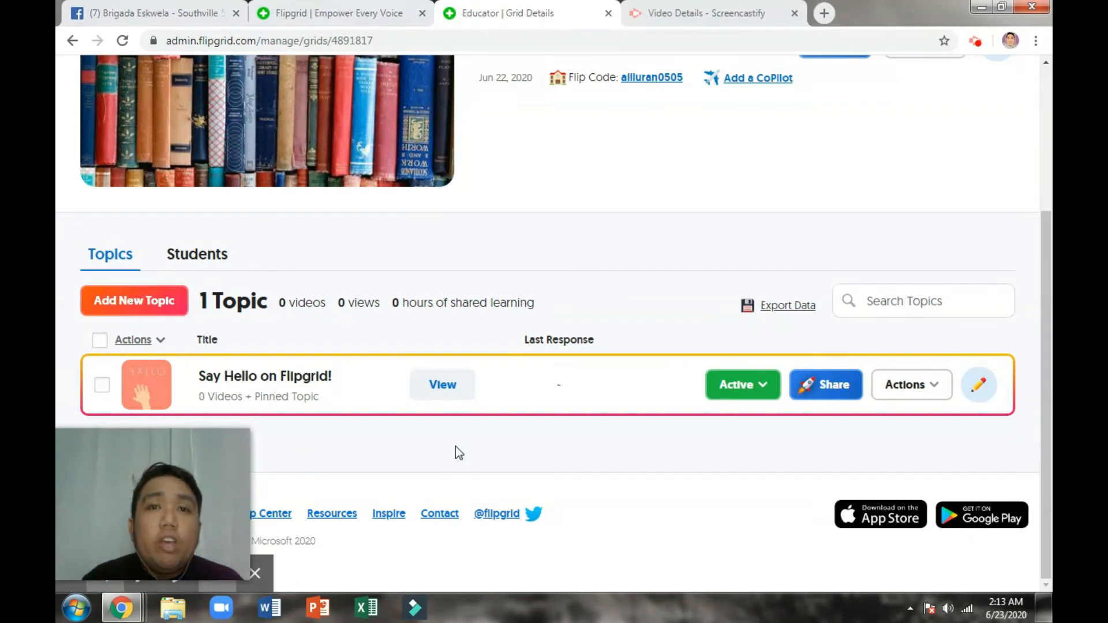
left_click(136, 306)
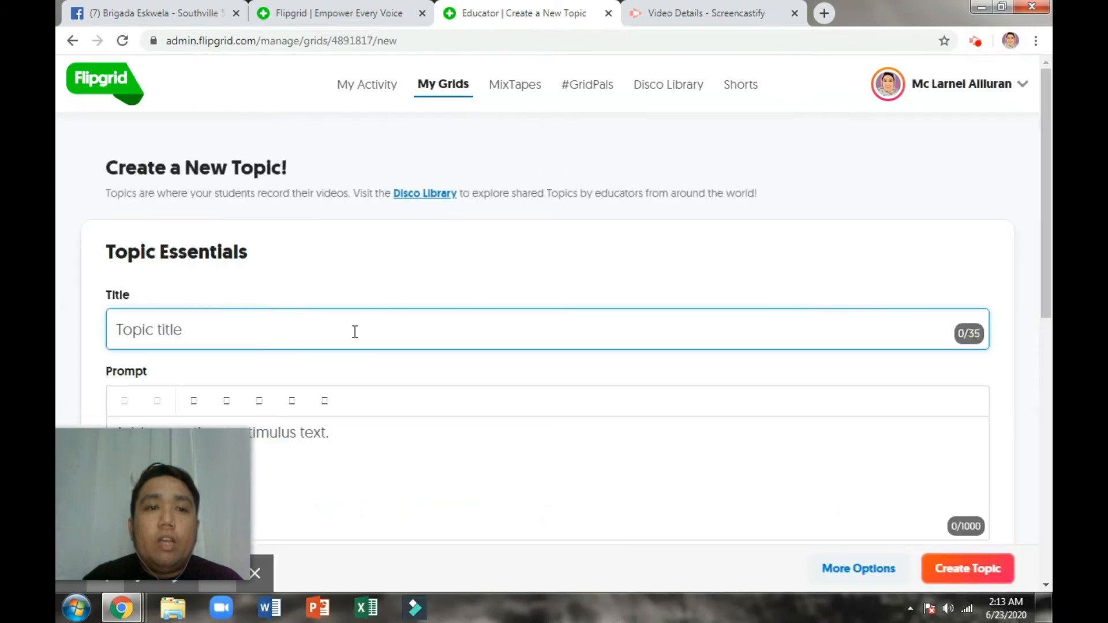
Step: Title the new topic 'Inroduce yourself'
scroll(321, 335, "down", 1)
scroll(367, 342, "down", 1)
scroll(367, 323, "up", 1)
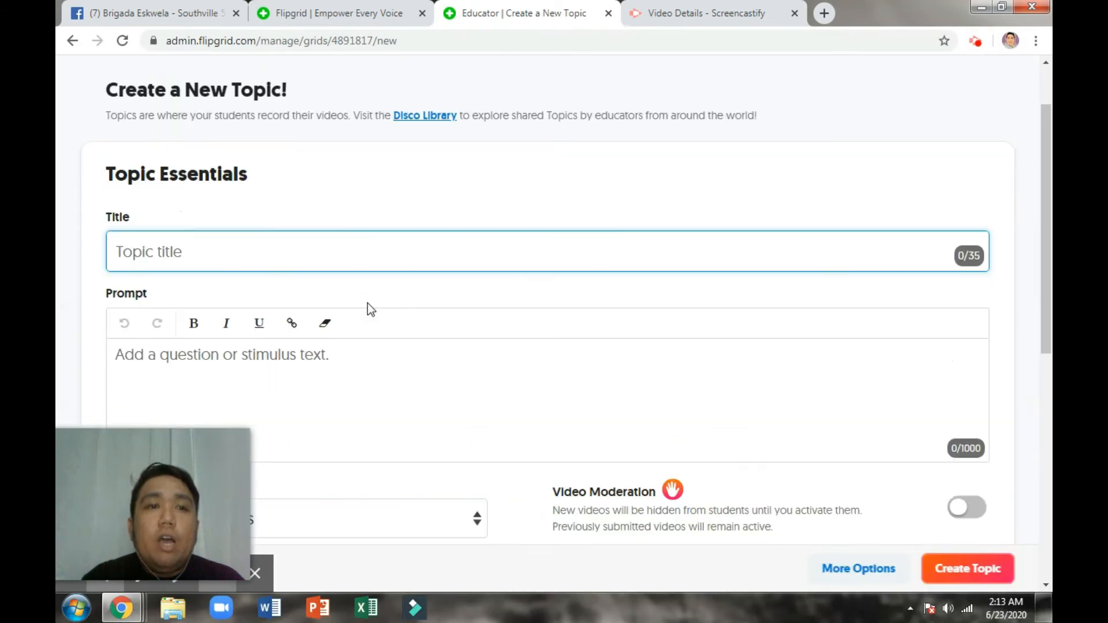
left_click(308, 249)
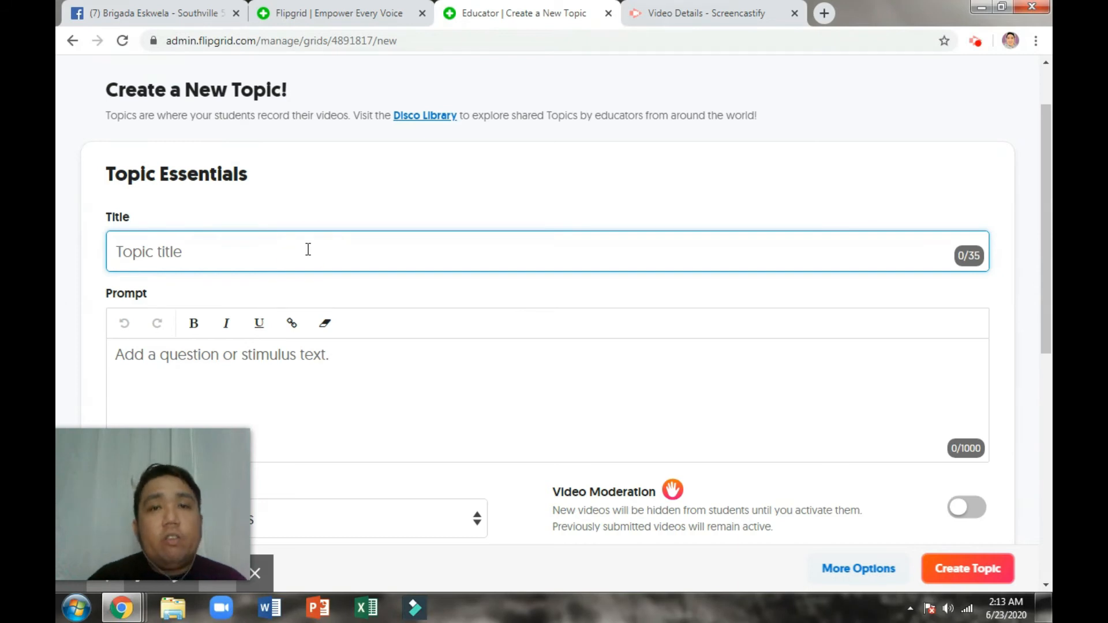
type("Inroduce")
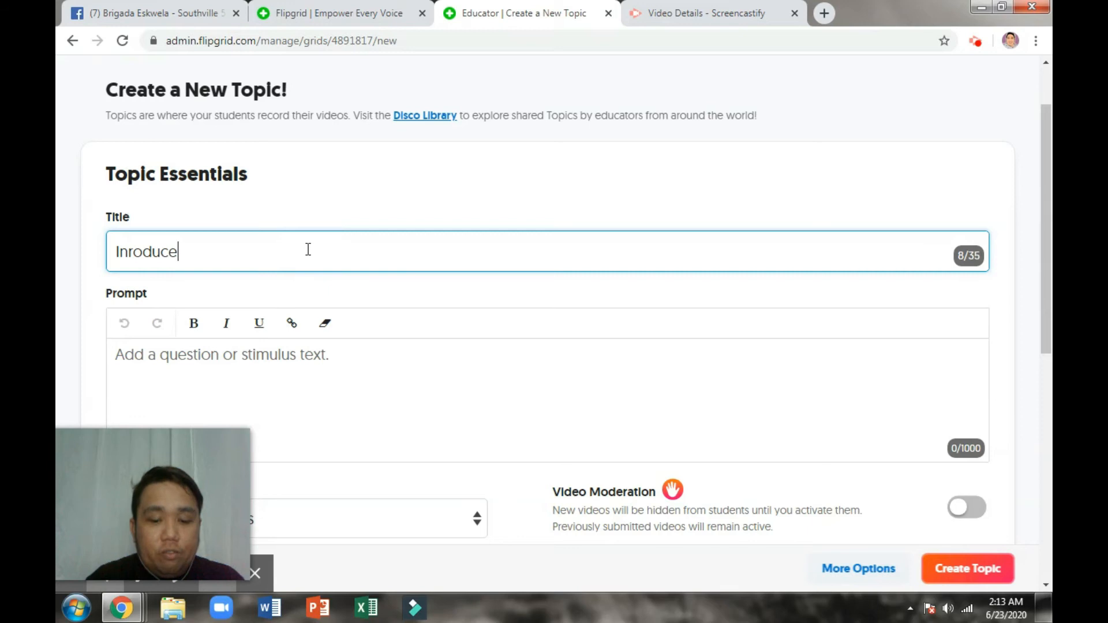
type(" yourself")
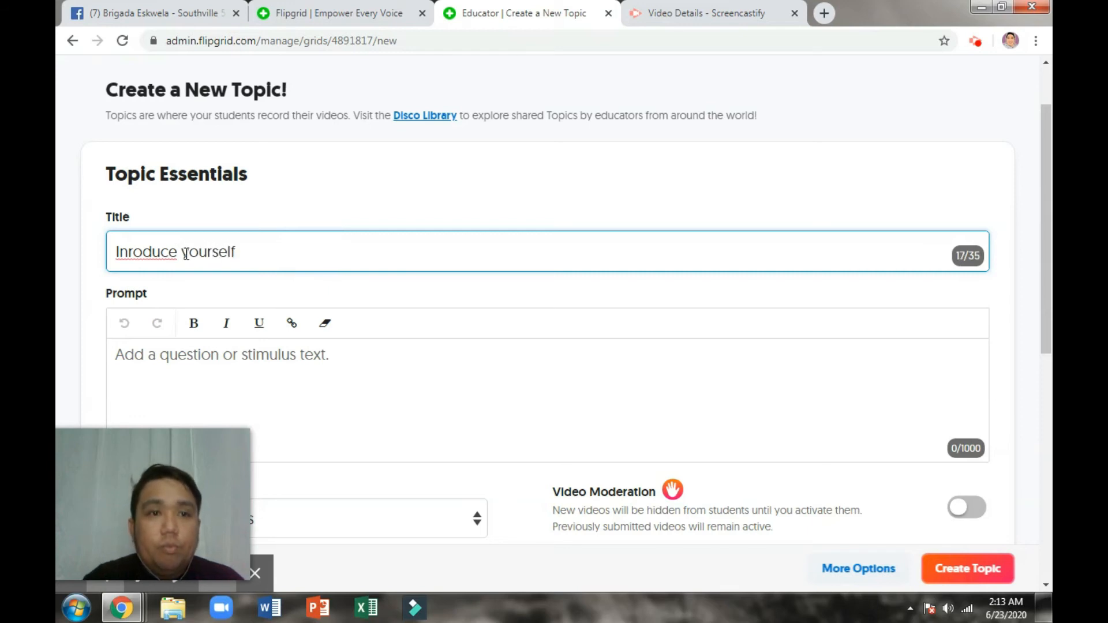
Step: Write the prompt 'Since it's the opening of classes, please introduce yourself in a creative way.'
scroll(275, 280, "down", 1)
left_click(243, 289)
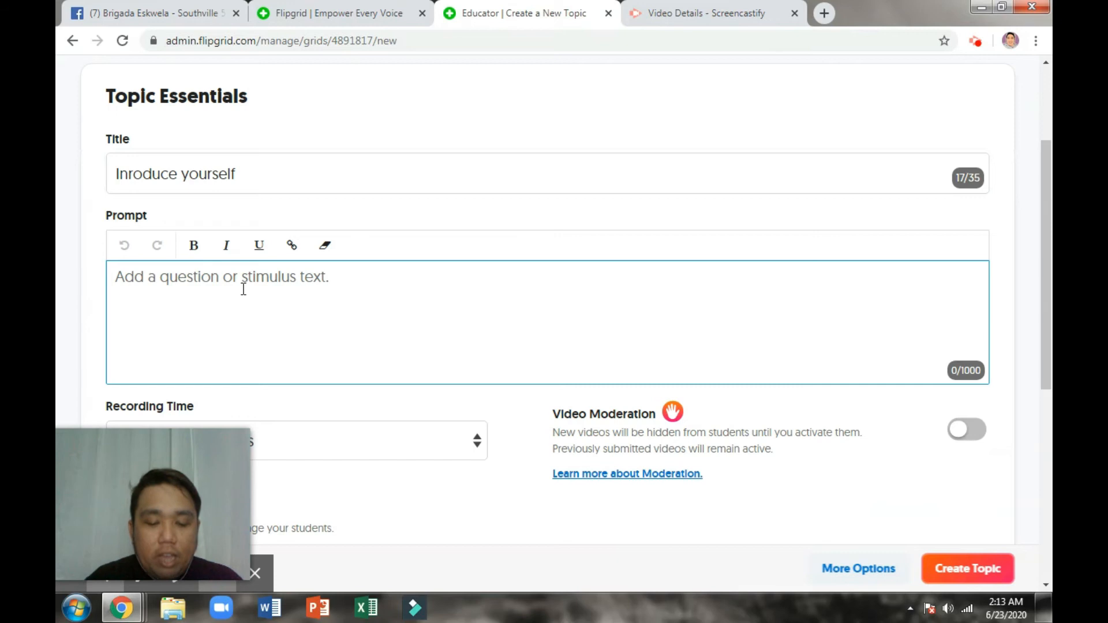
type("Since it")
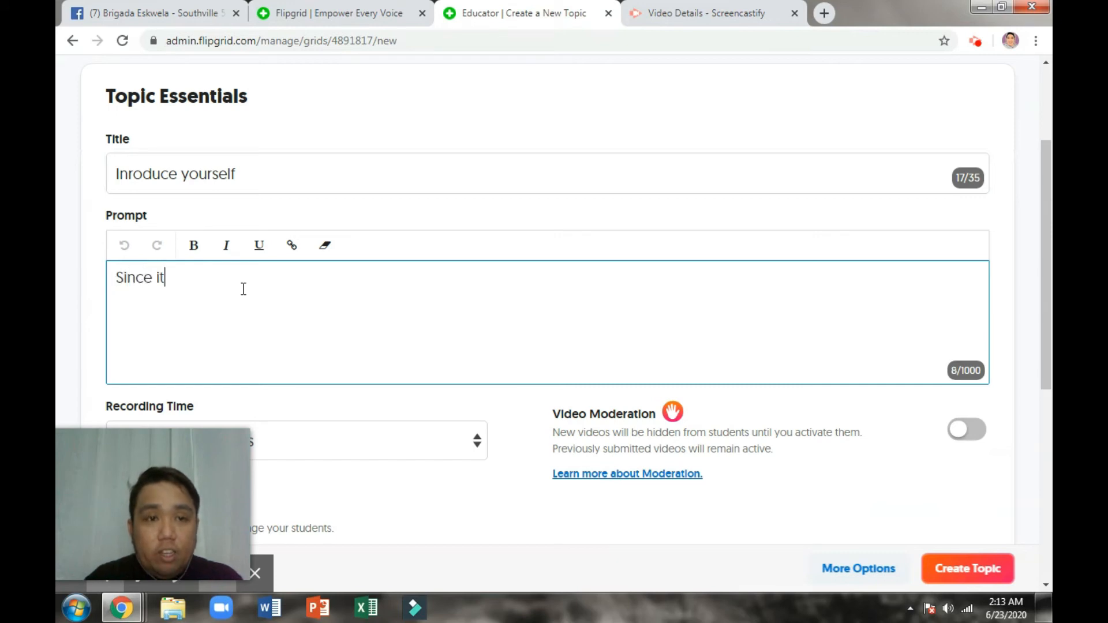
type("'s the ope")
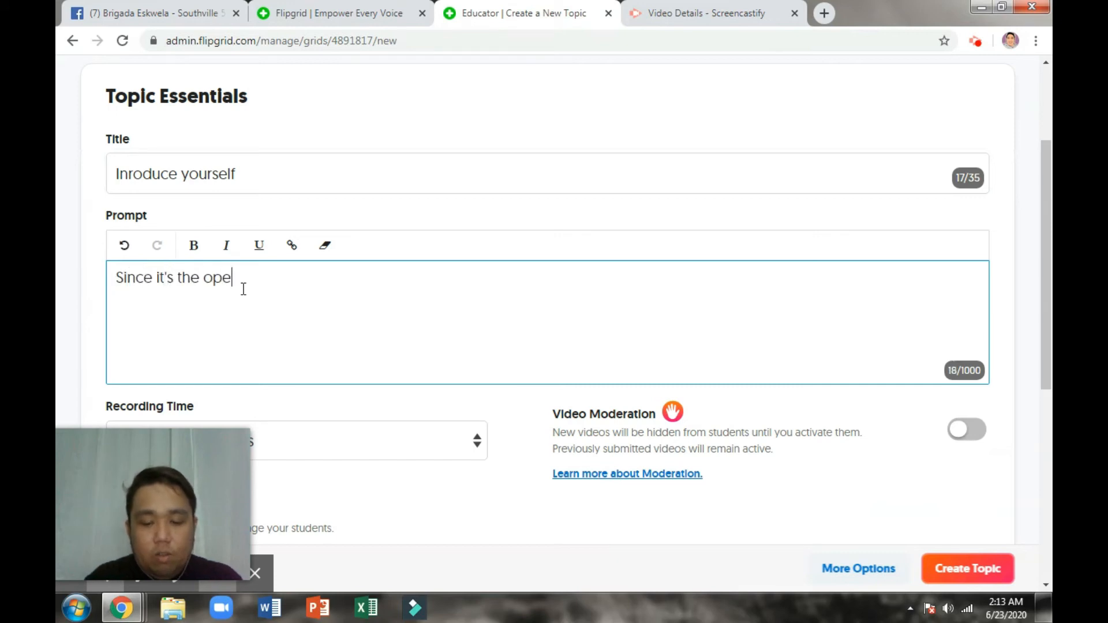
type("ning of classes")
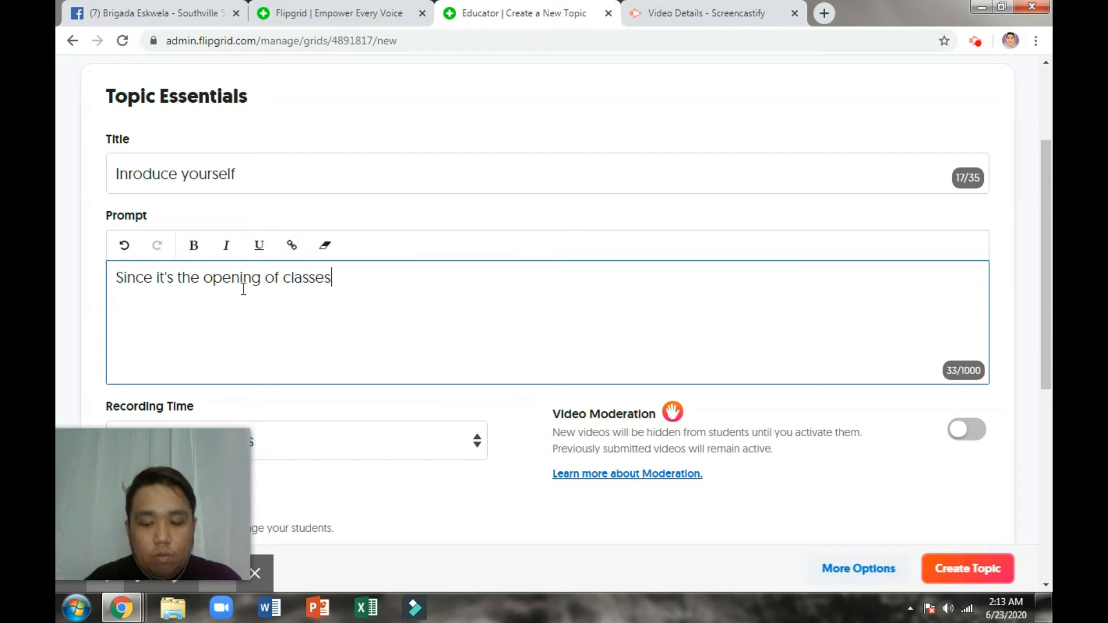
type(", please in")
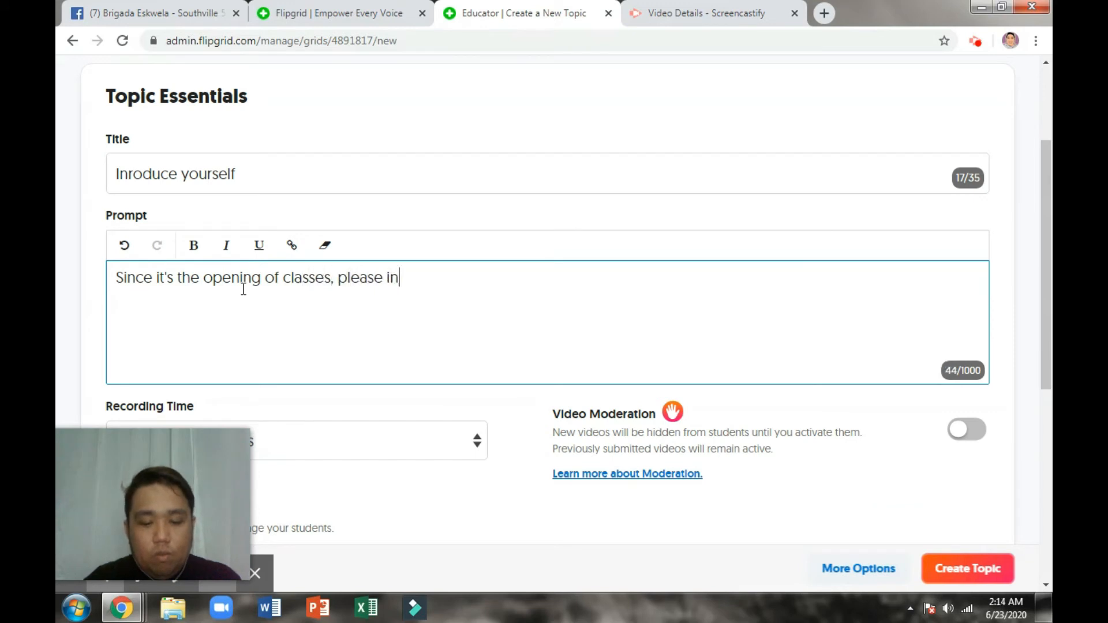
type("trocue")
key("BackSpace")
key("BackSpace")
key("BackSpace")
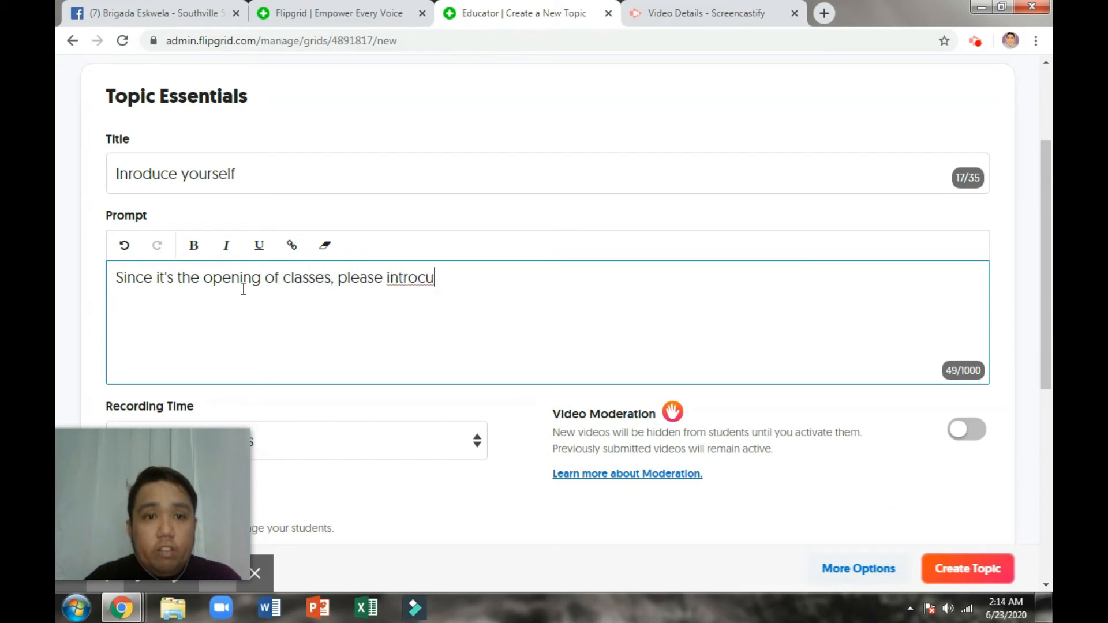
type("duce")
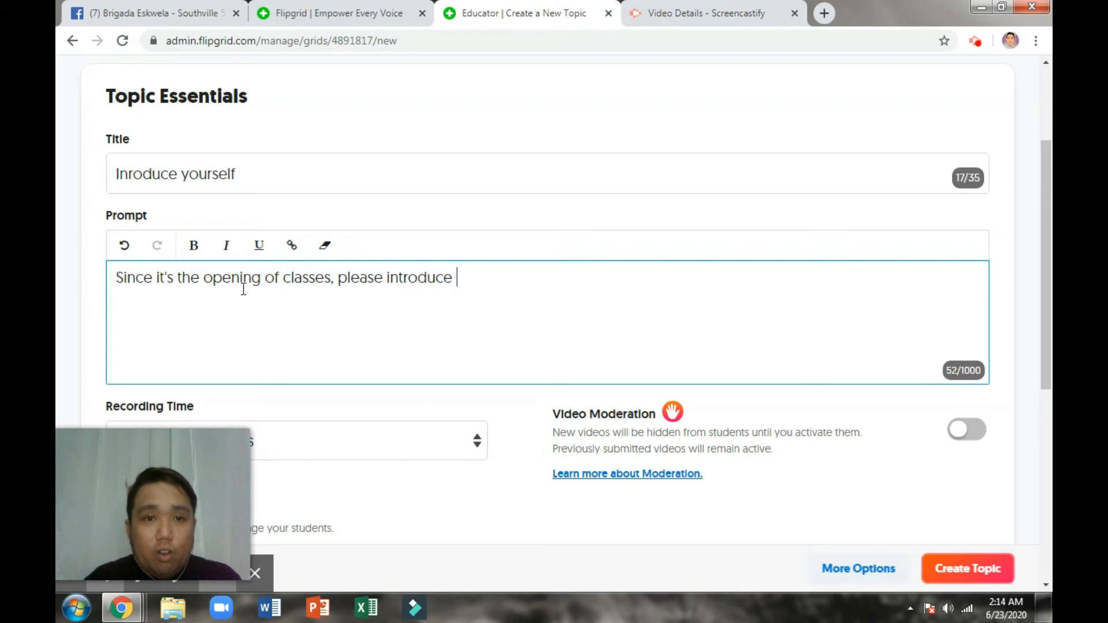
type(" yourself ")
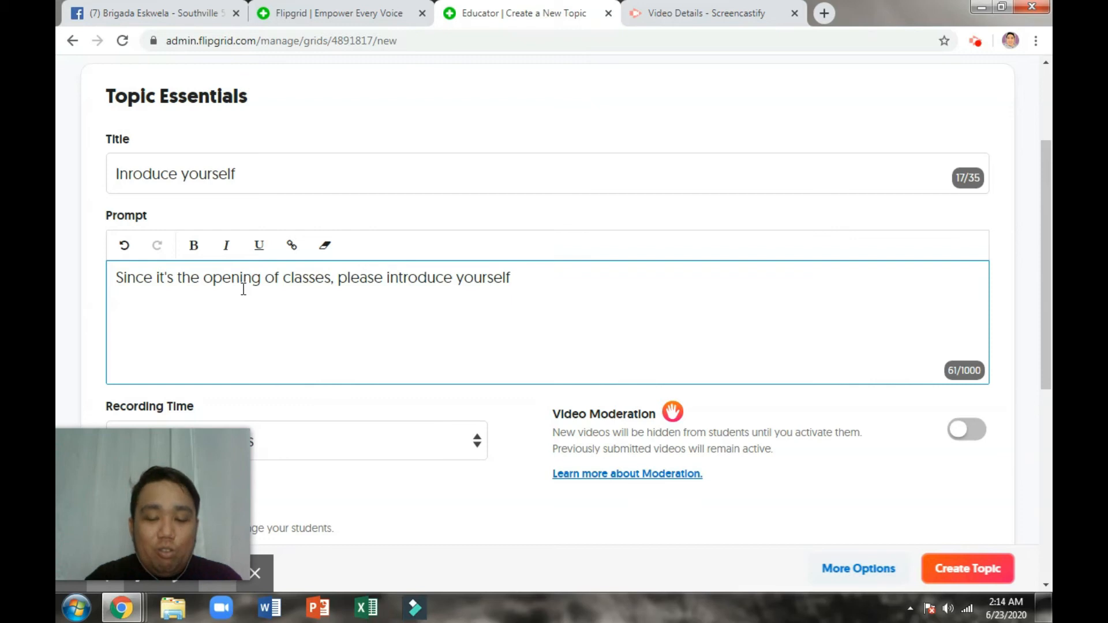
type("in a creat")
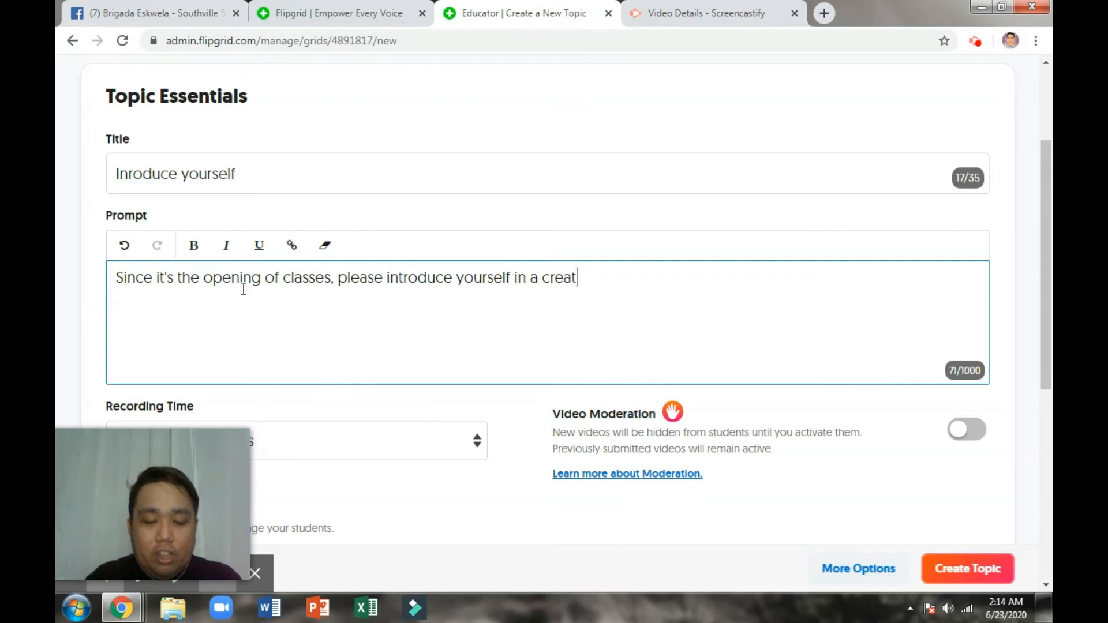
type("ive way.")
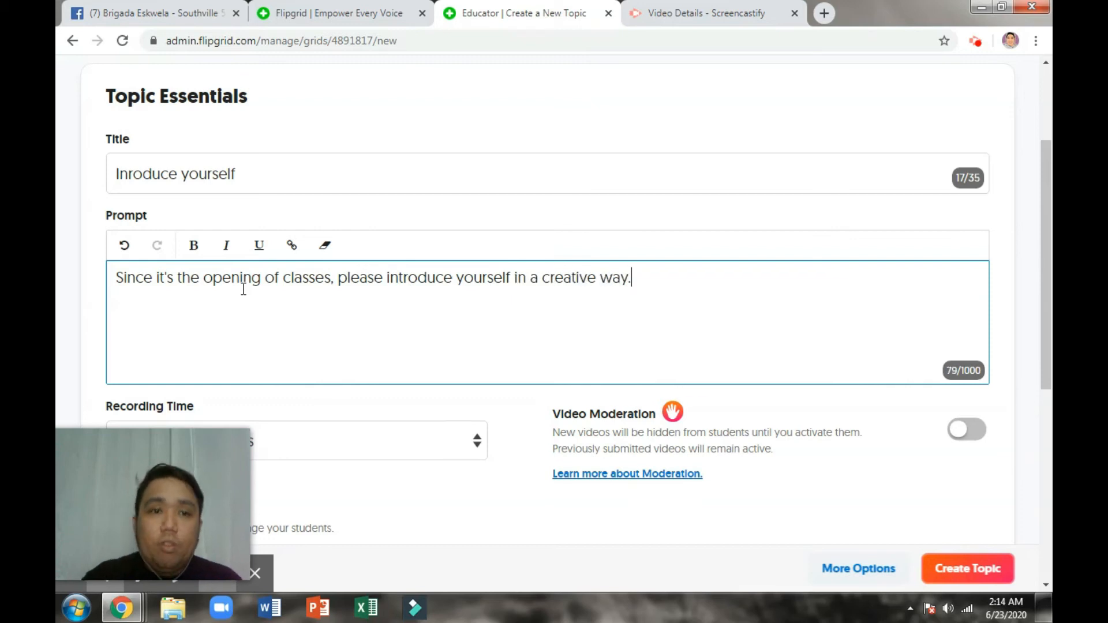
scroll(373, 269, "down", 4)
scroll(375, 270, "up", 2)
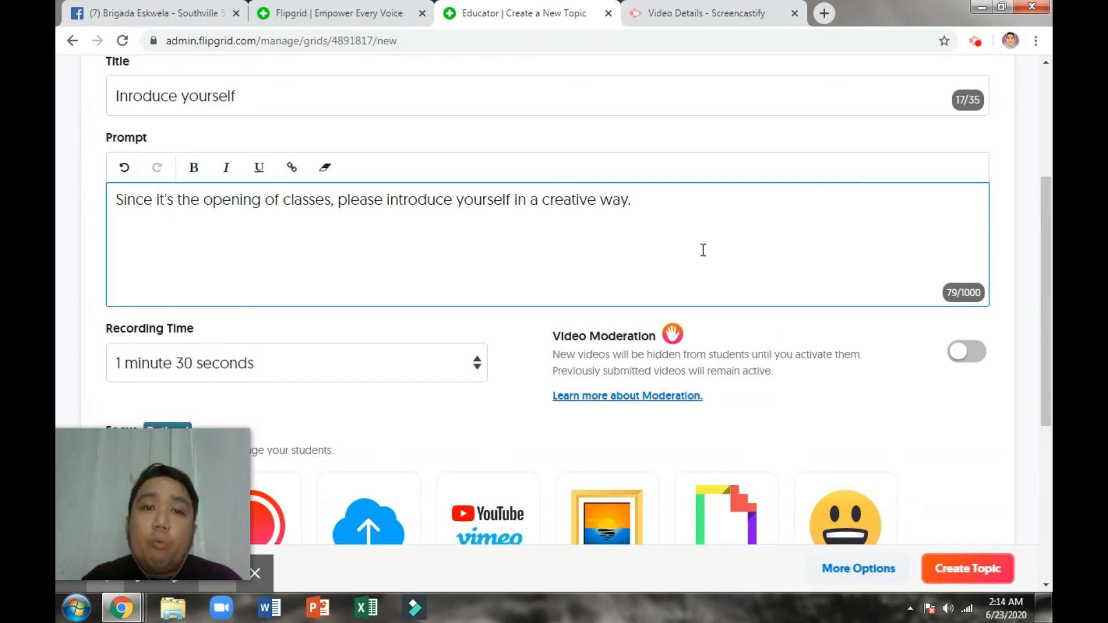
Step: Set the topic's Recording Time to 30 seconds
scroll(181, 239, "down", 1)
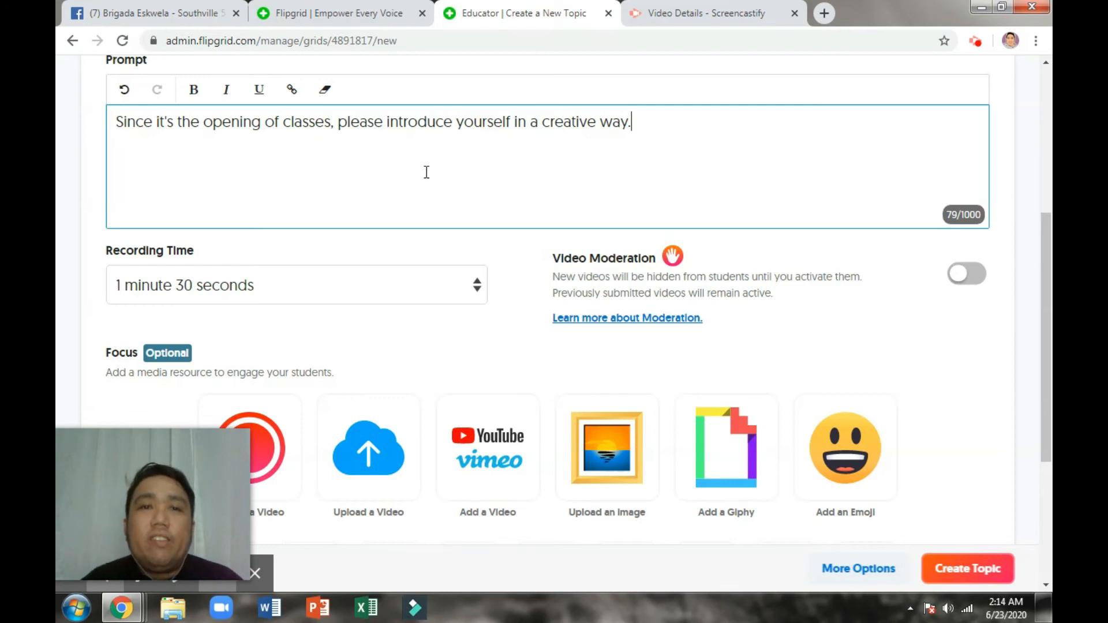
scroll(404, 179, "down", 1)
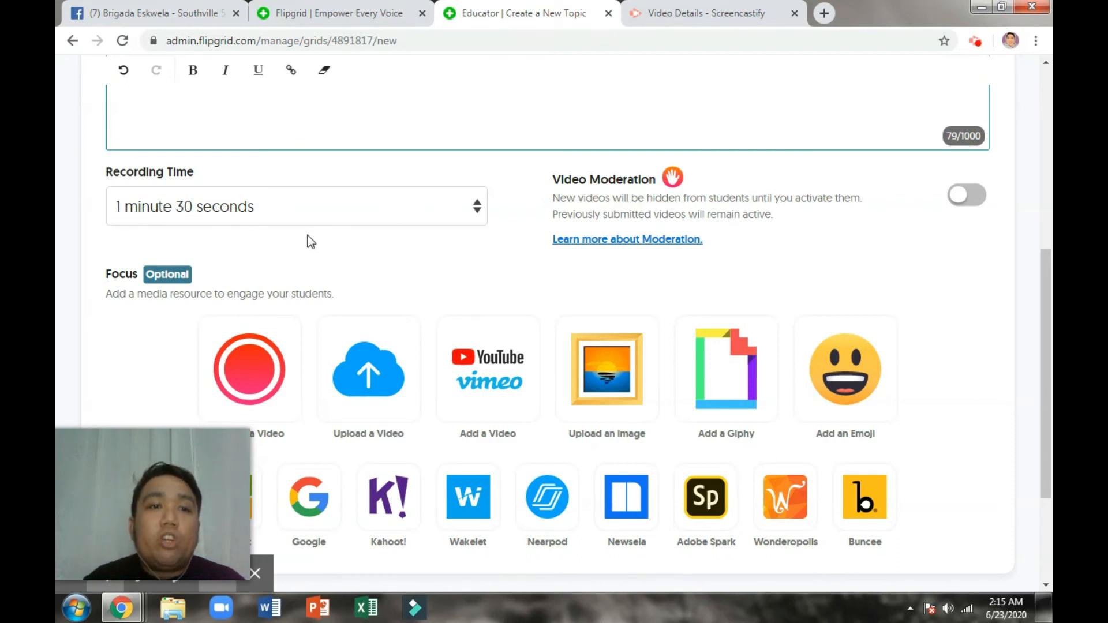
left_click(474, 208)
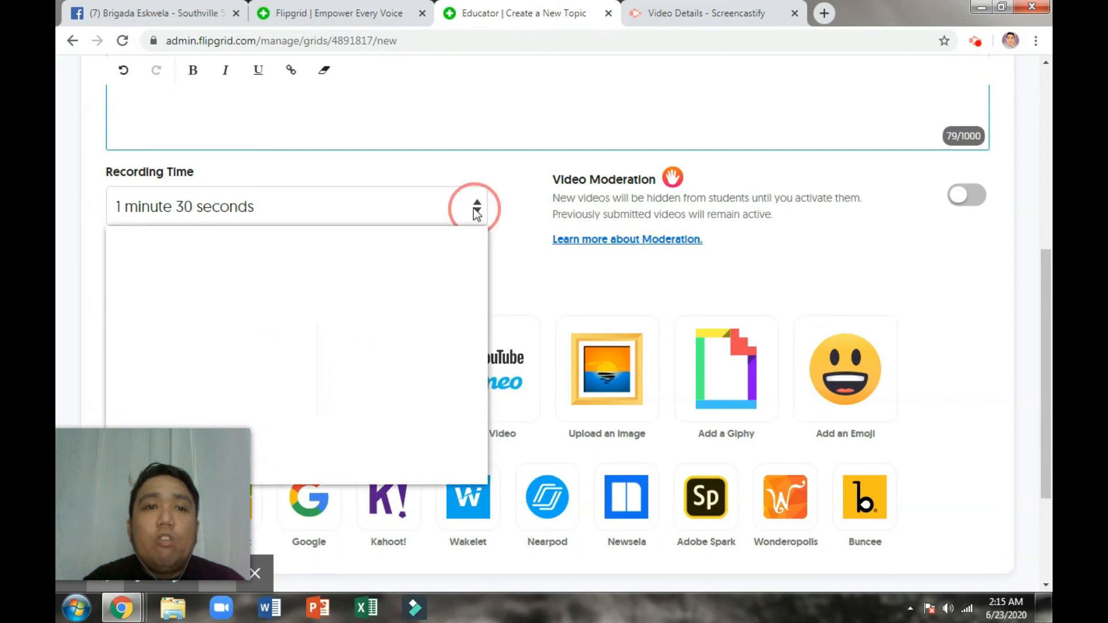
left_click(275, 271)
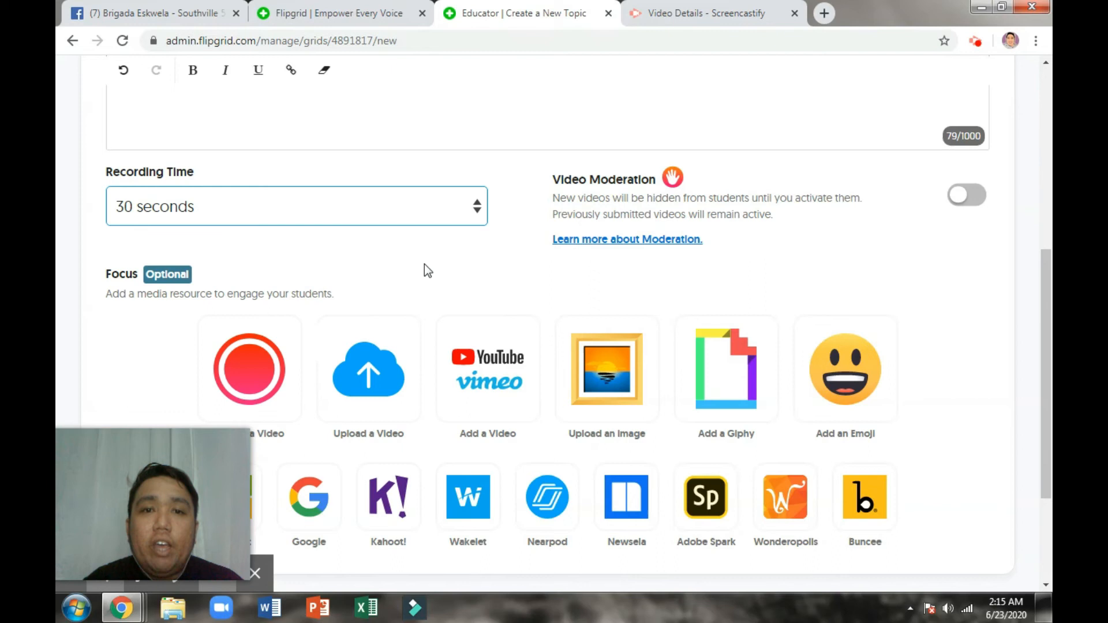
scroll(424, 270, "down", 3)
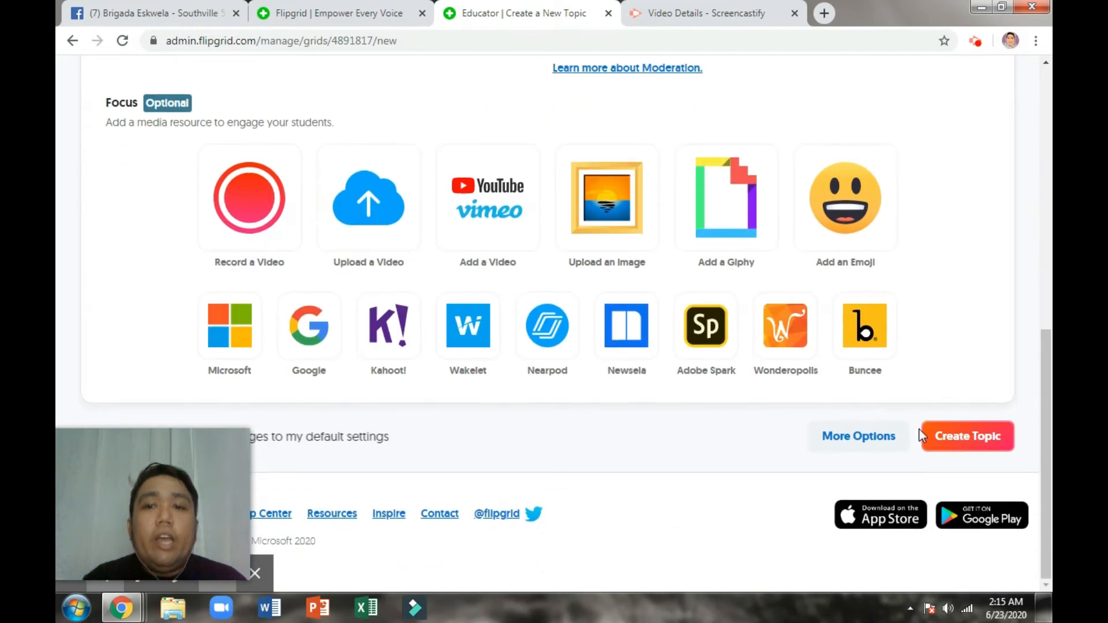
Step: Create the 'Inroduce yourself' topic and copy its share link
left_click(960, 443)
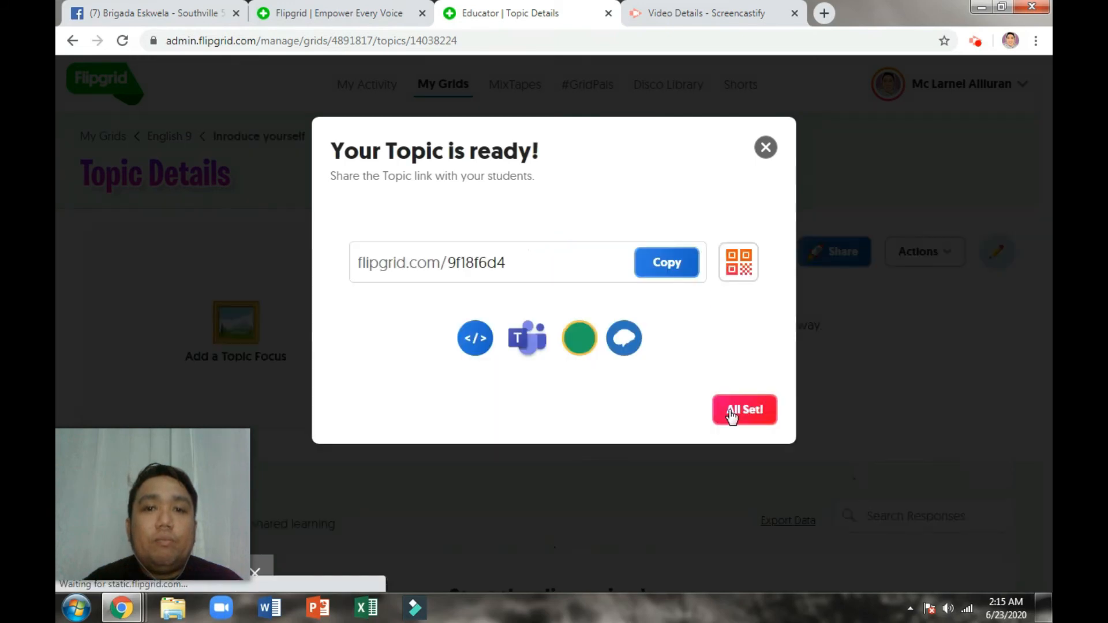
left_click(663, 265)
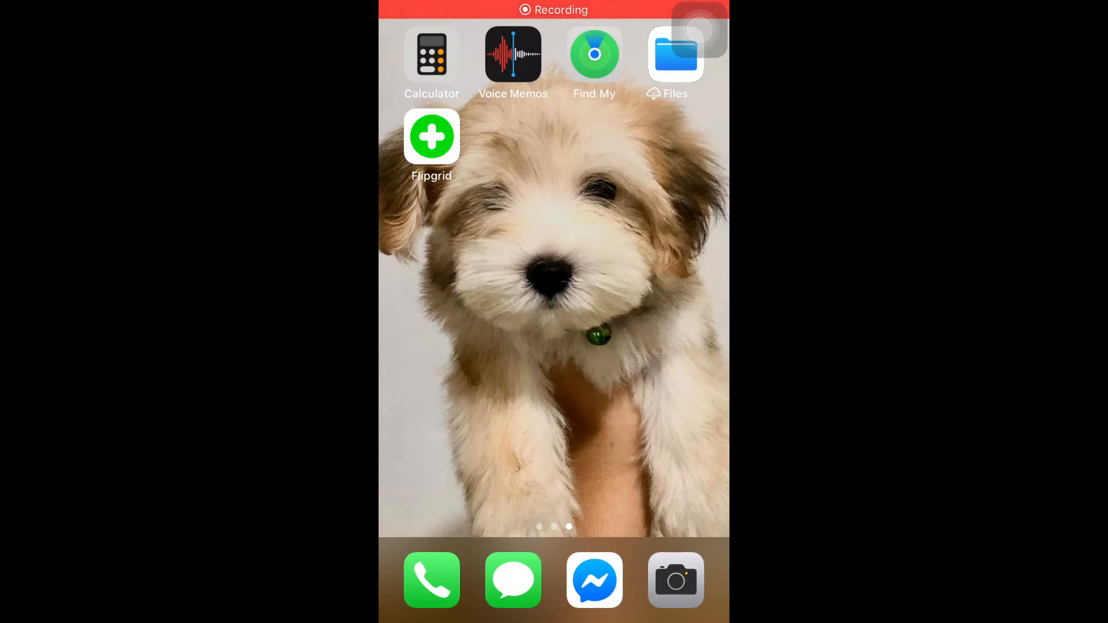
Step: In the phone app, paste the copied Flip Code and submit it to join the grid
left_click(431, 136)
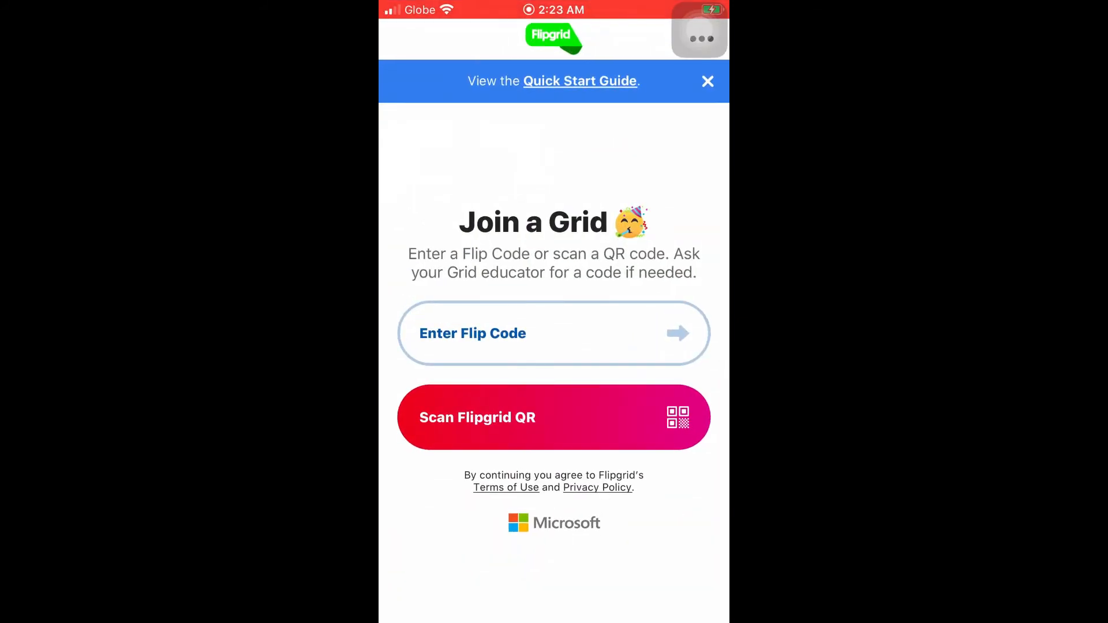
left_click(553, 333)
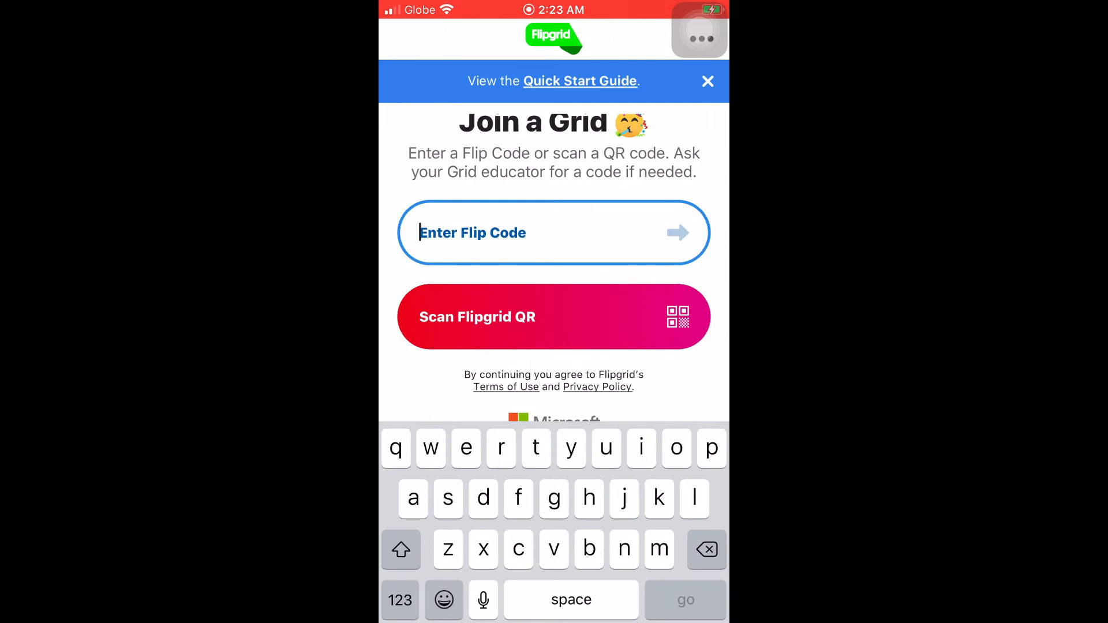
left_click(473, 232)
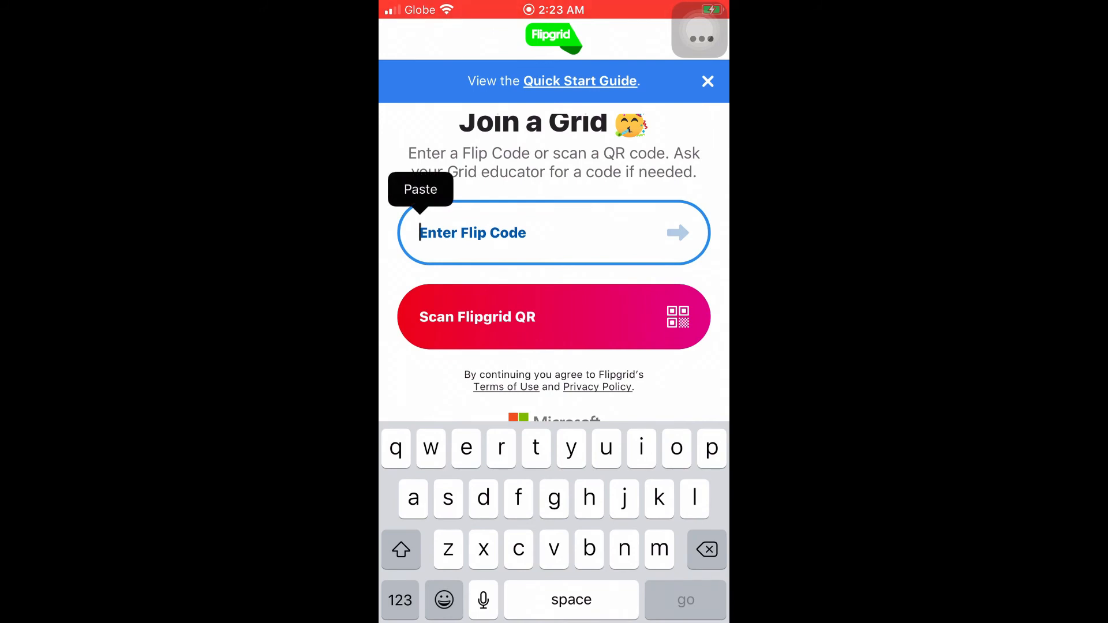
left_click(420, 189)
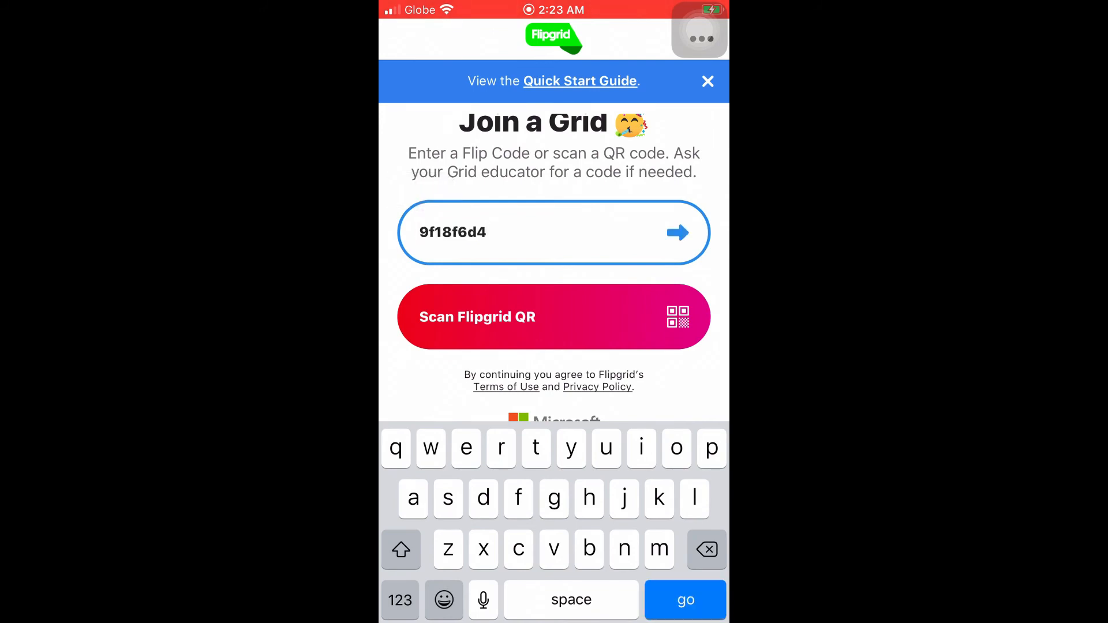
key("Return")
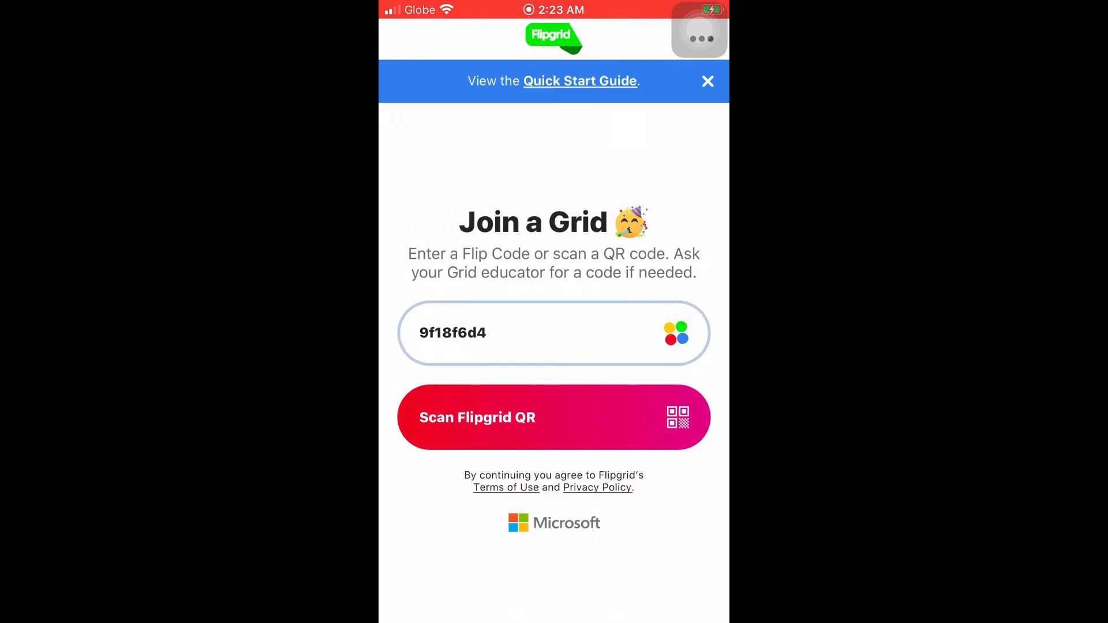
Step: Sign in with Google and open the recorder for the 'Introduce yourself' topic
left_click(553, 300)
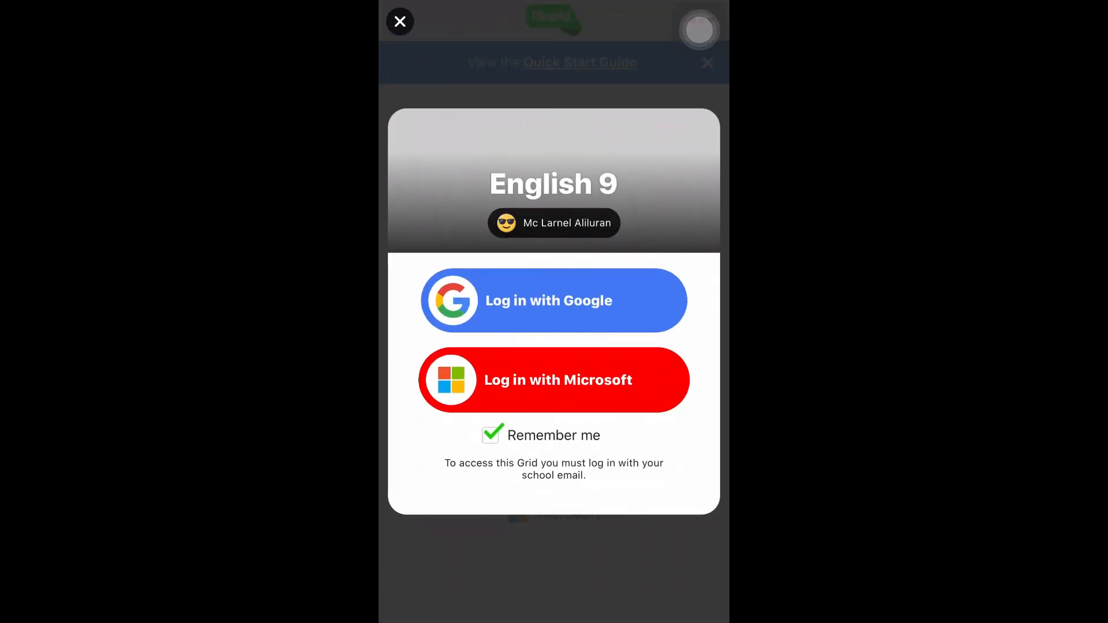
left_click(617, 366)
left_click(554, 301)
left_click(617, 366)
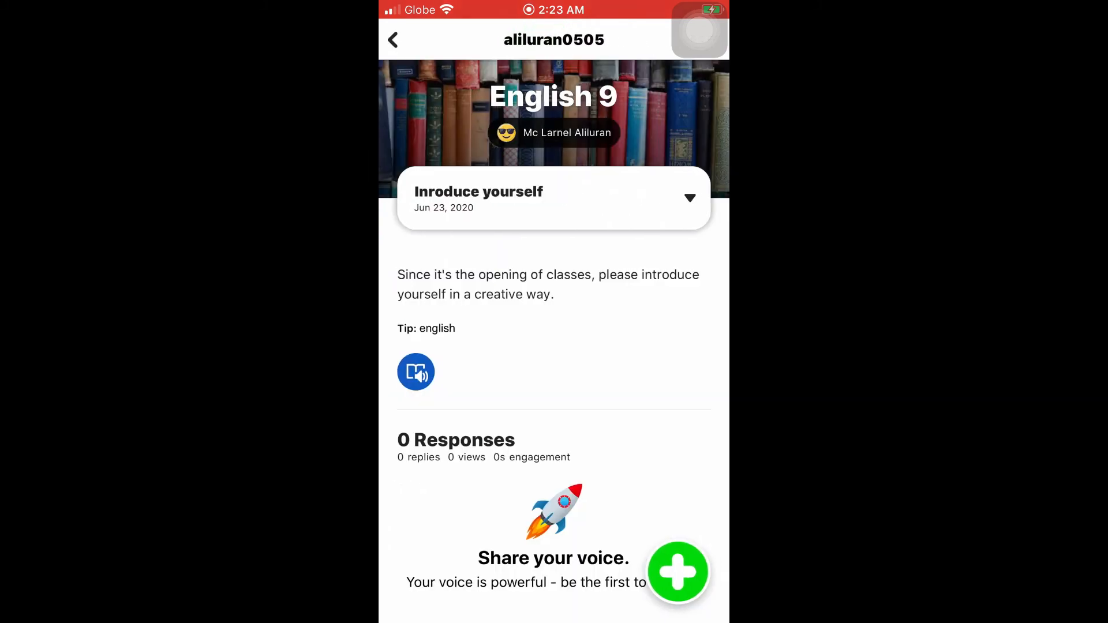
left_click(677, 572)
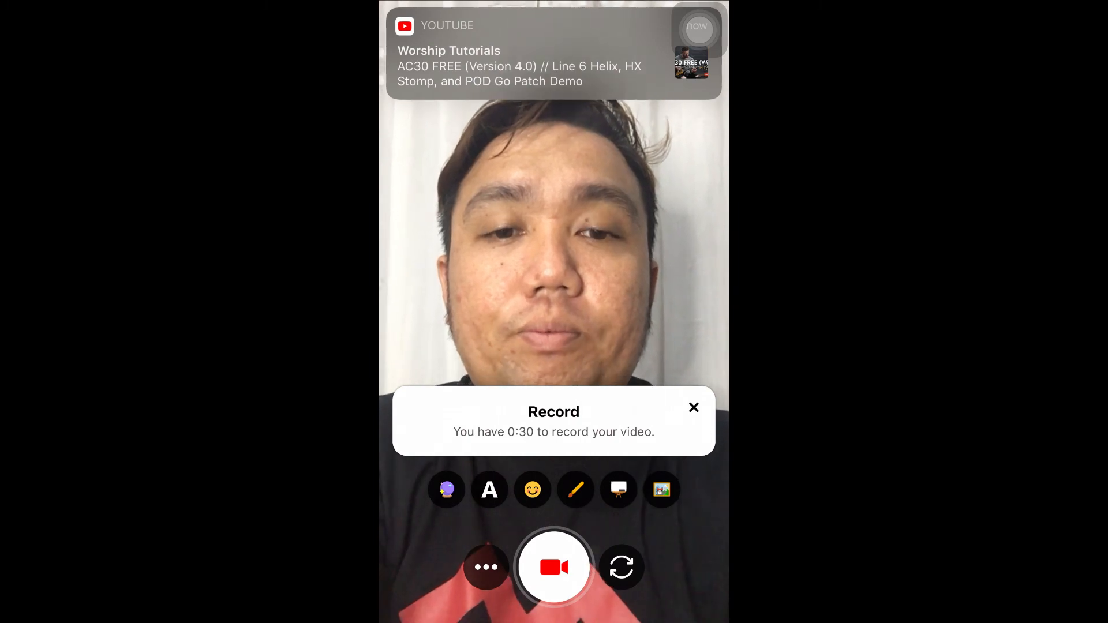
Step: Record an 8-second test clip, leave the recorder to discard it, and reopen a fresh recorder
left_click(554, 567)
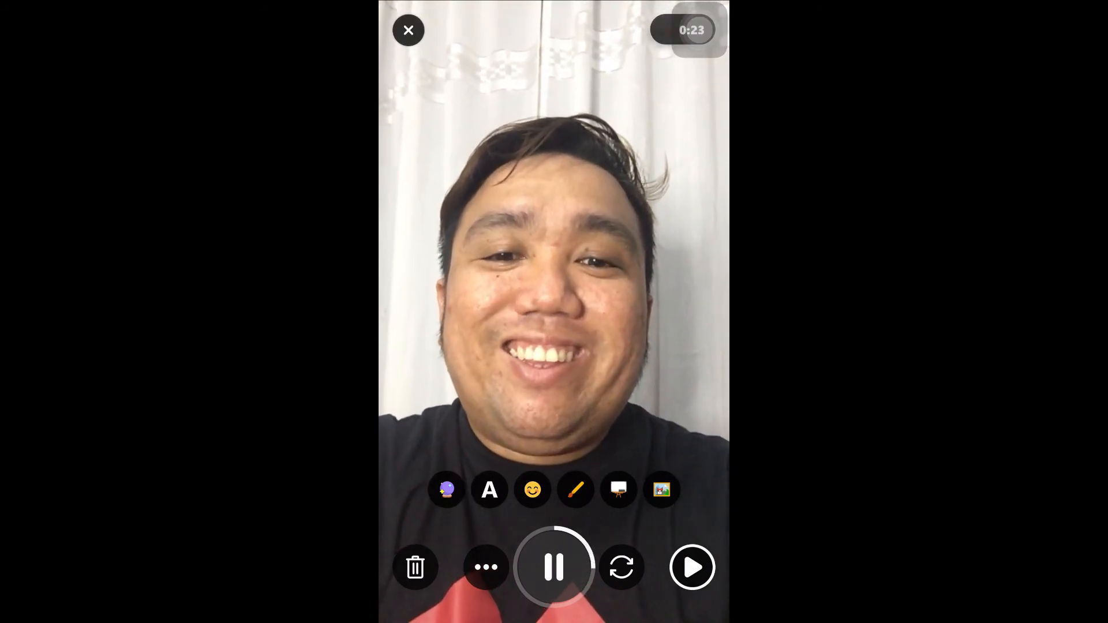
left_click(553, 567)
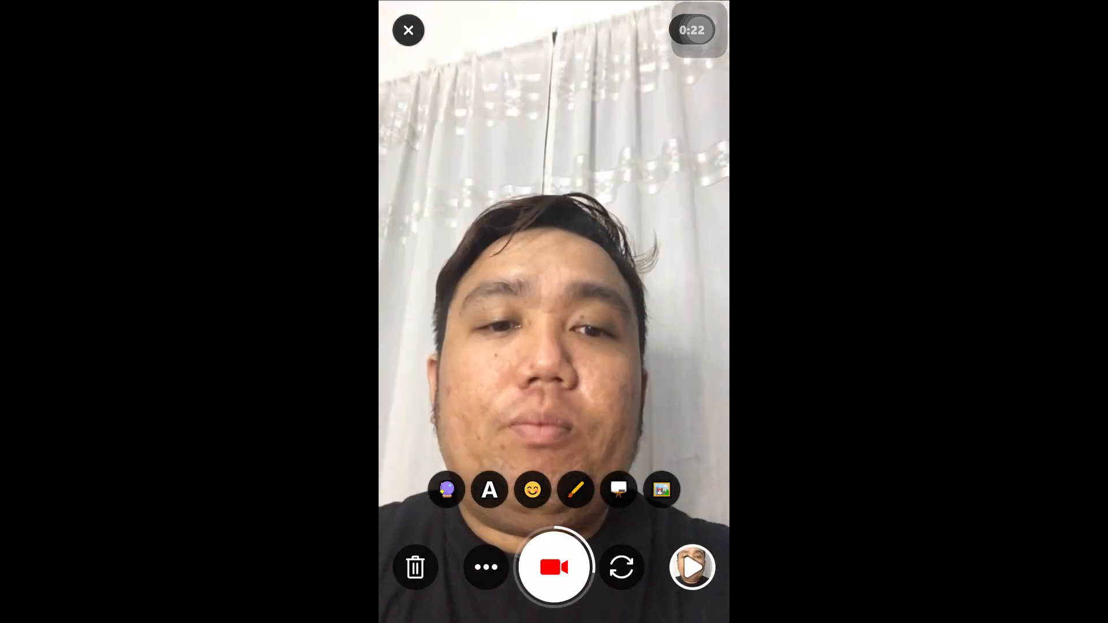
left_click(692, 567)
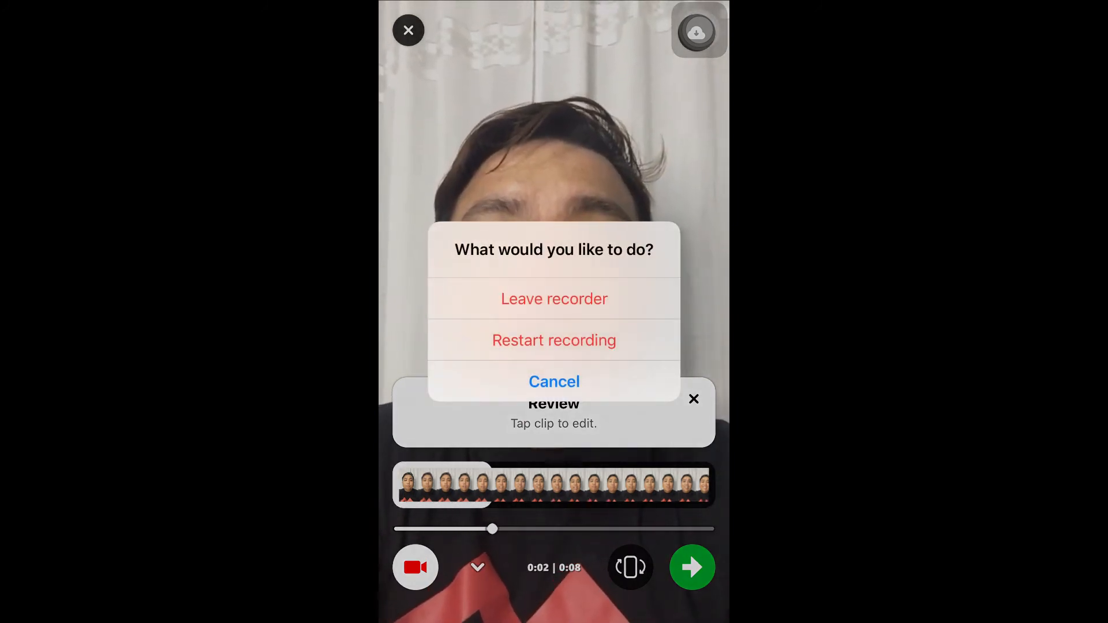
left_click(554, 298)
left_click(678, 571)
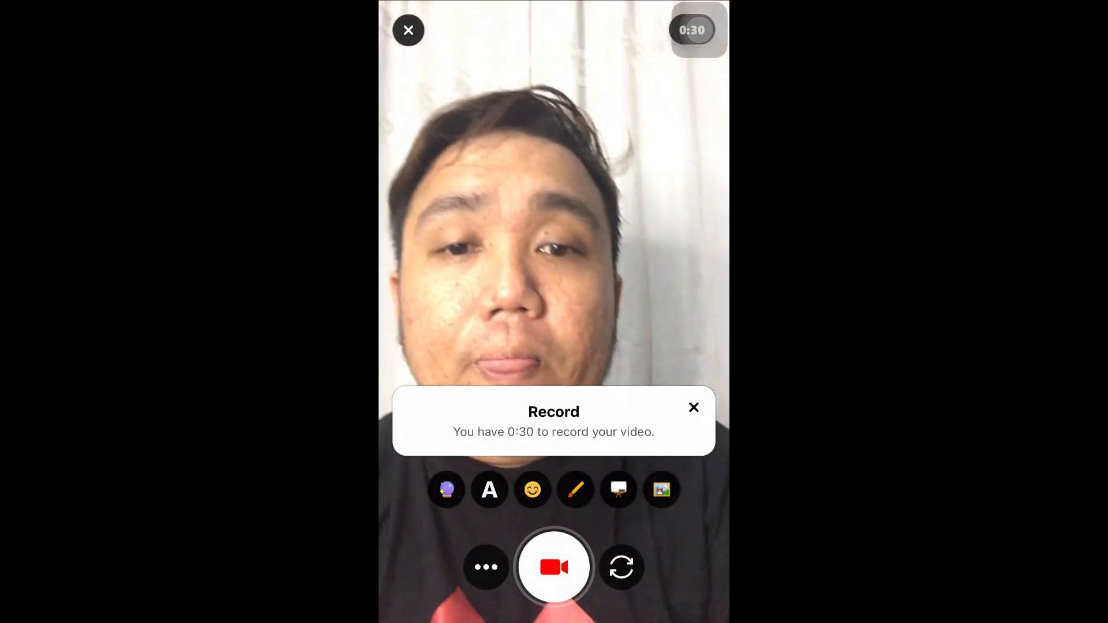
Step: Try out the colour filters on the video, ending on the orange-pink filter
left_click(447, 489)
left_click(531, 442)
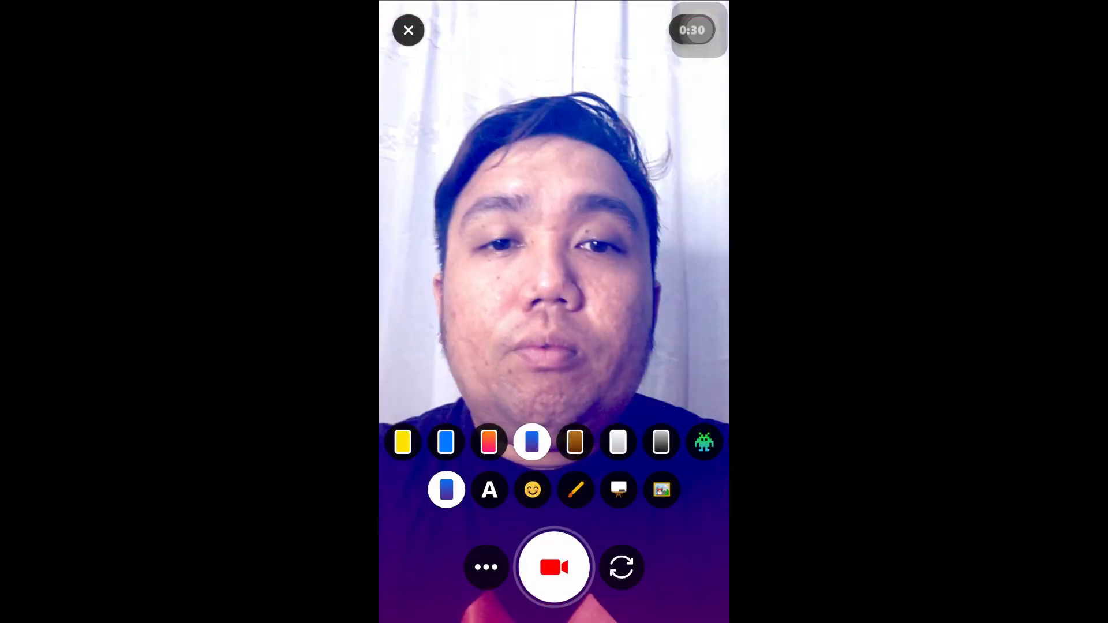
left_click(575, 442)
left_click(618, 442)
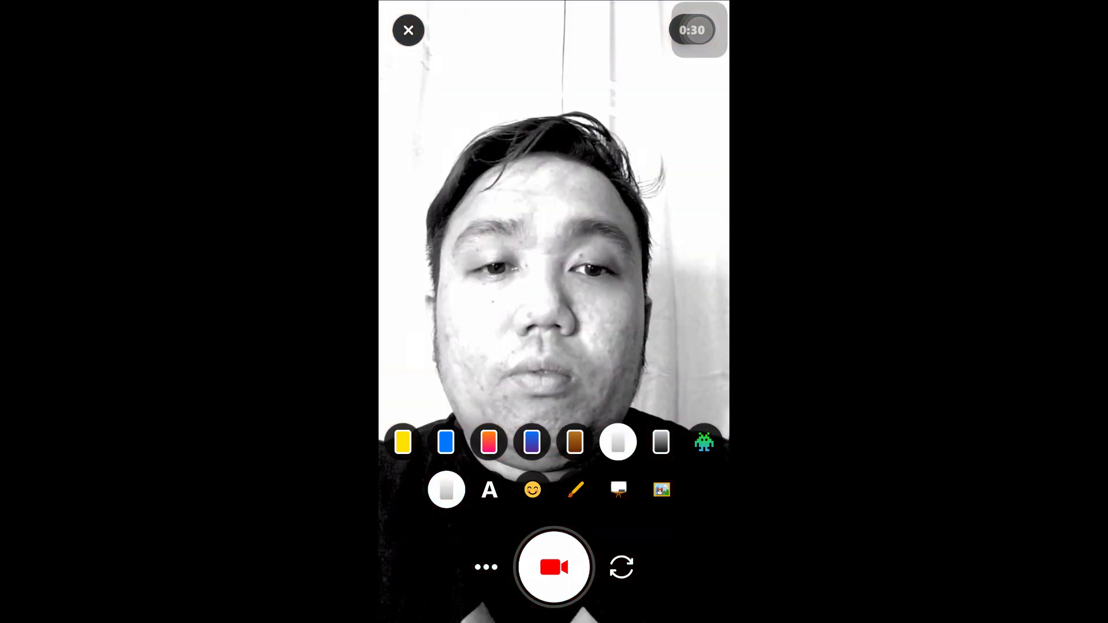
left_click(661, 442)
left_click(403, 442)
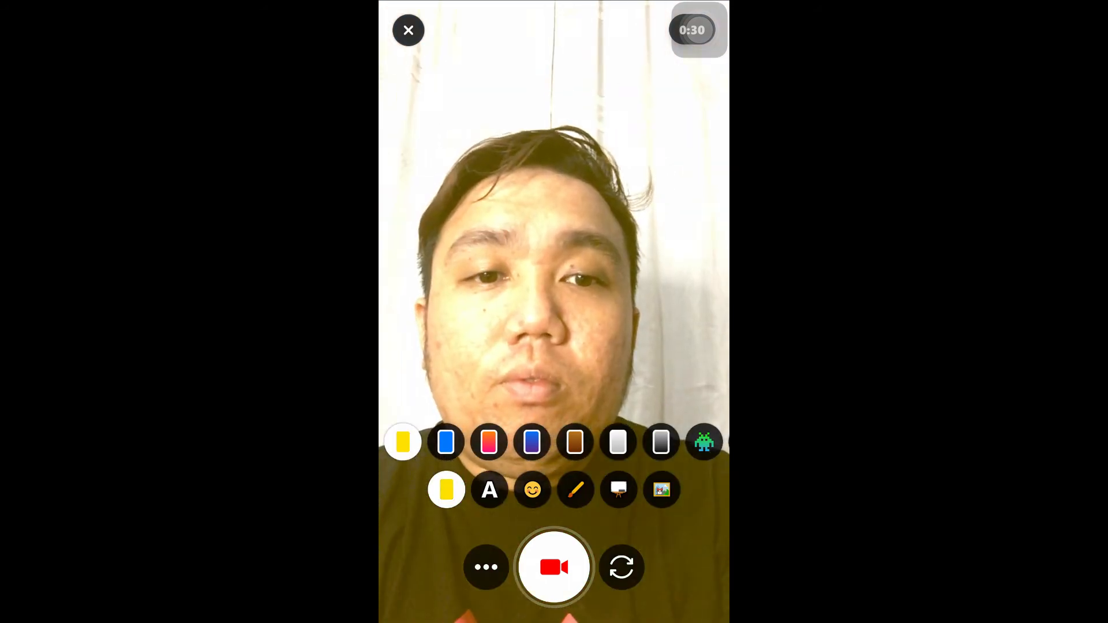
left_click(704, 442)
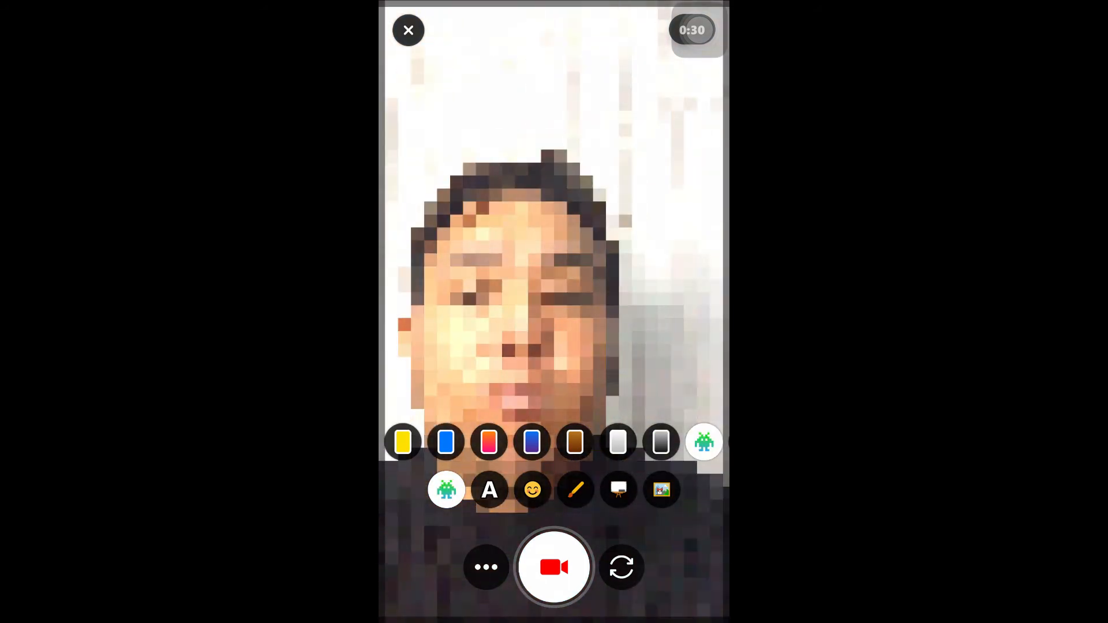
left_click(445, 442)
left_click(488, 442)
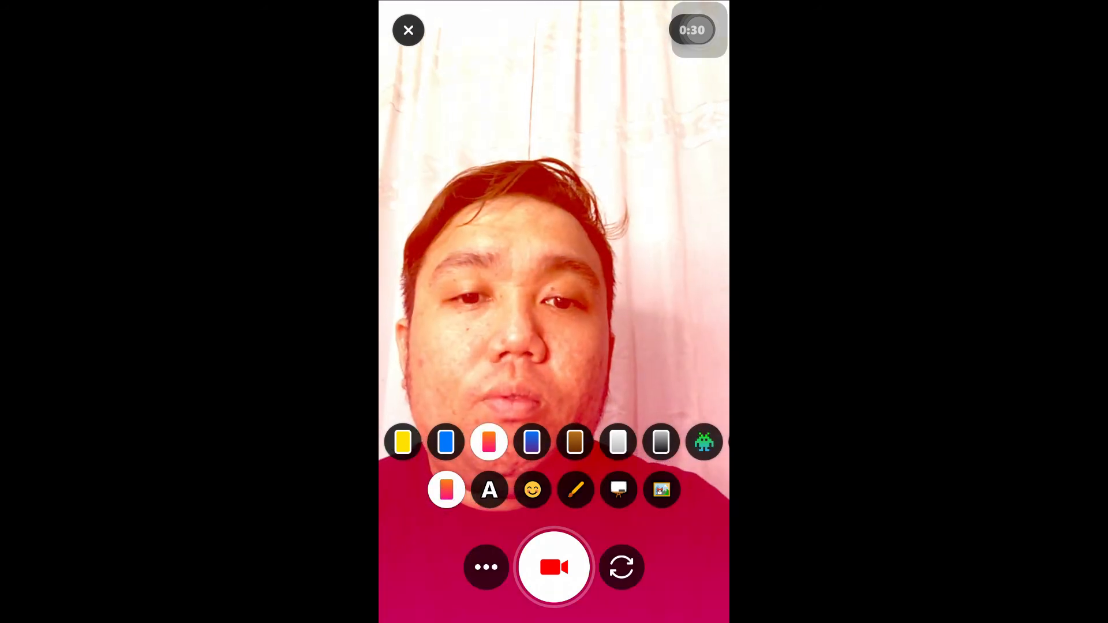
Step: Add a 'Hi' text sticker in the Superpower style and move it to the top-right corner
left_click(489, 489)
left_click(537, 440)
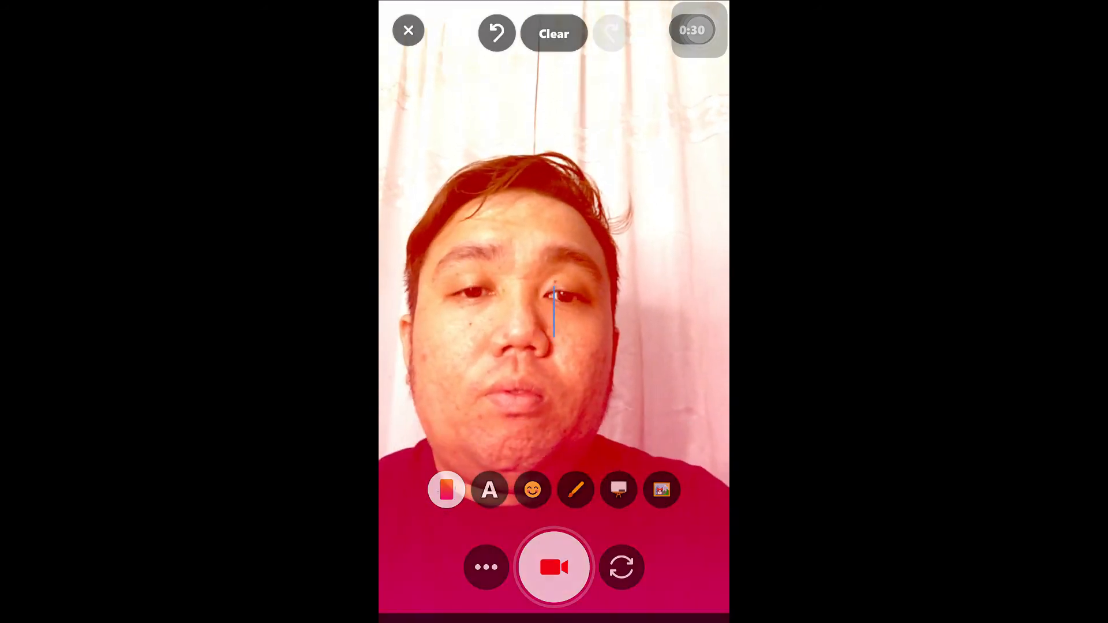
type("Hi")
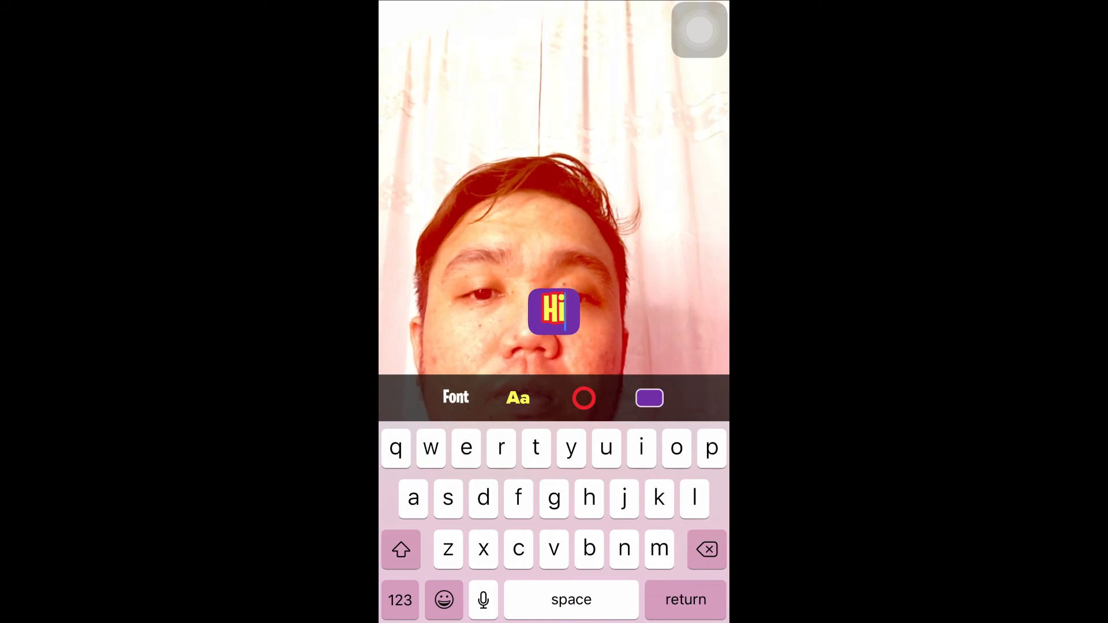
left_click(554, 173)
left_click_drag(554, 312, 660, 100)
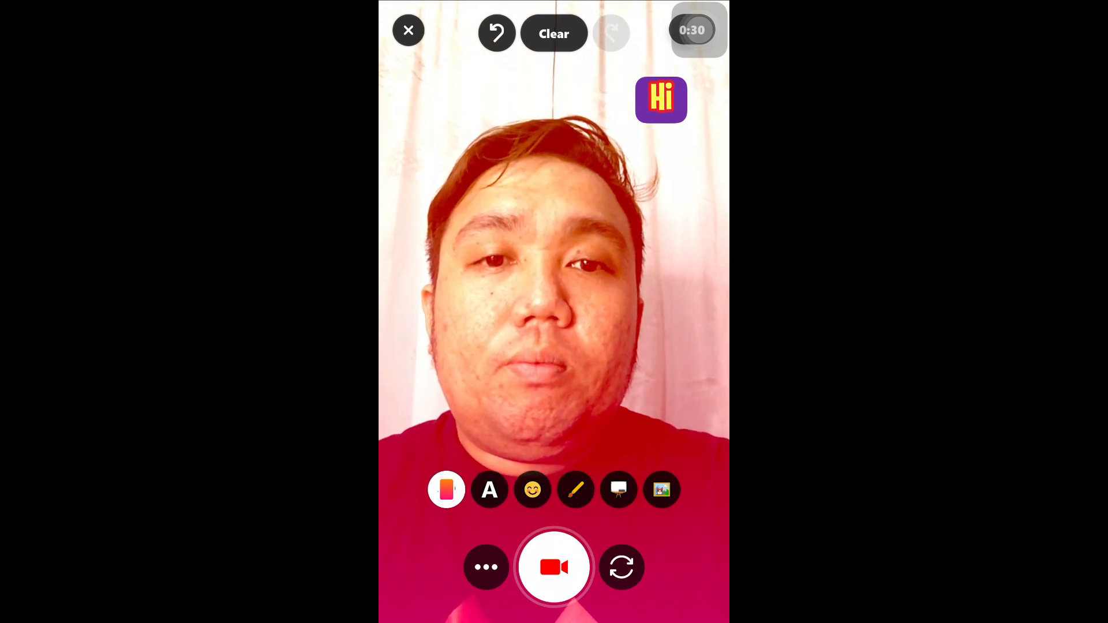
Step: Switch the video filter back to the natural yellow filter
left_click(446, 489)
left_click(403, 442)
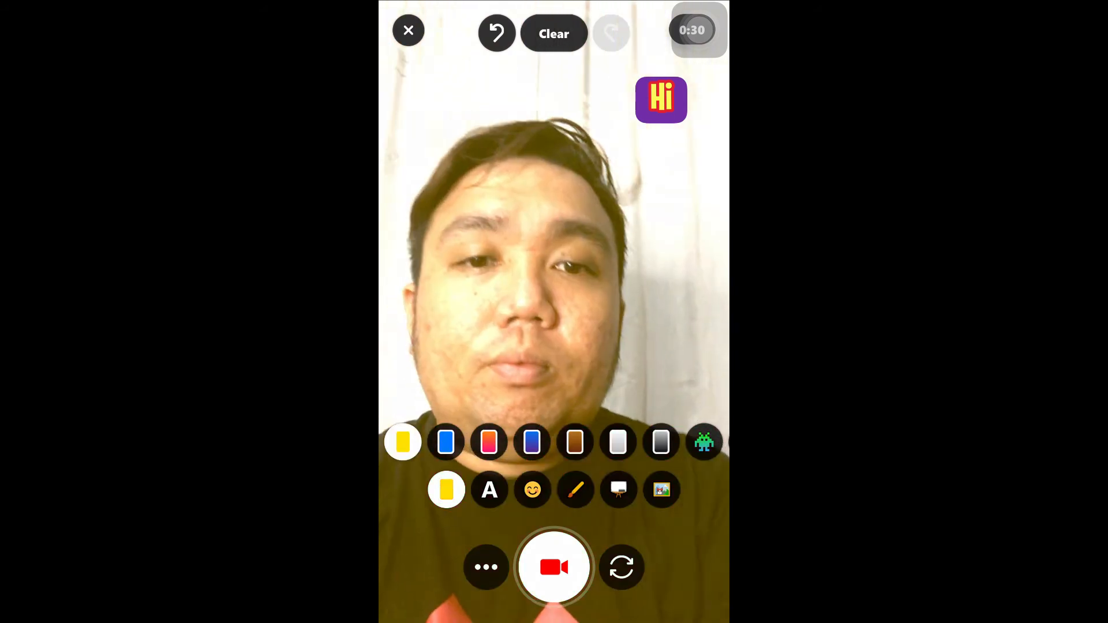
left_click(617, 442)
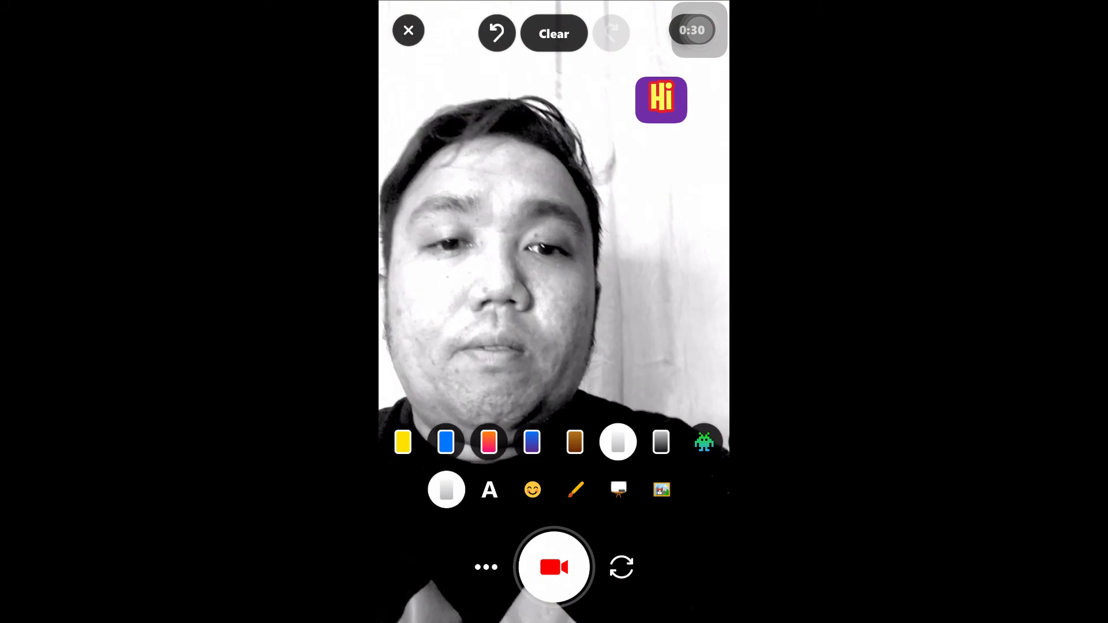
left_click(403, 441)
left_click(446, 489)
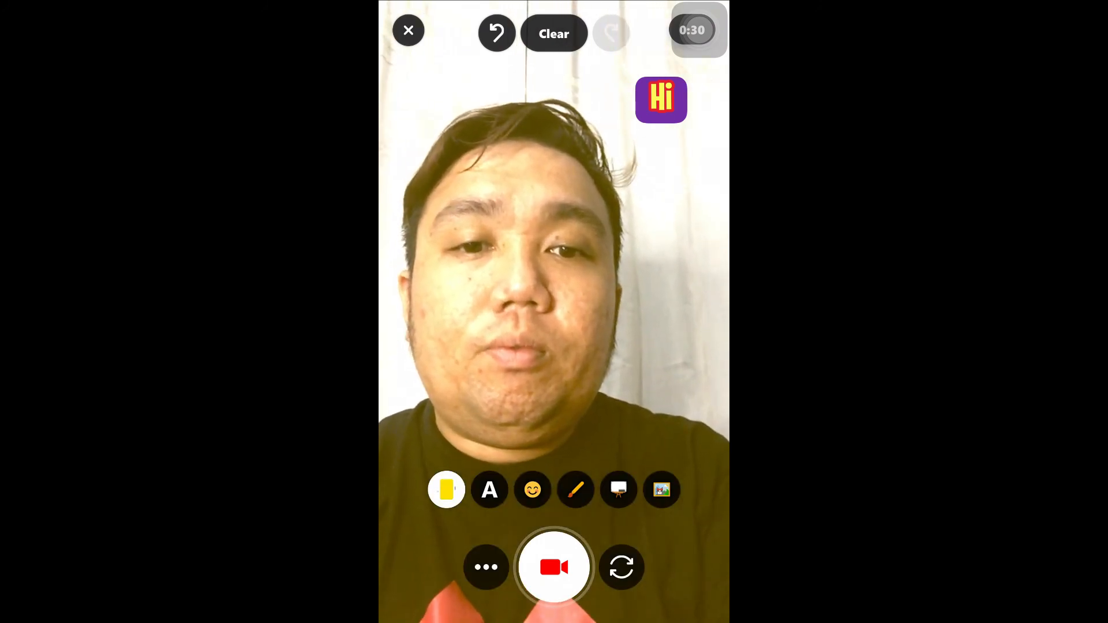
Step: Draw a green arrow up toward the Hi sticker and a green curve around the chin
left_click(575, 489)
left_click_drag(487, 442, 575, 441)
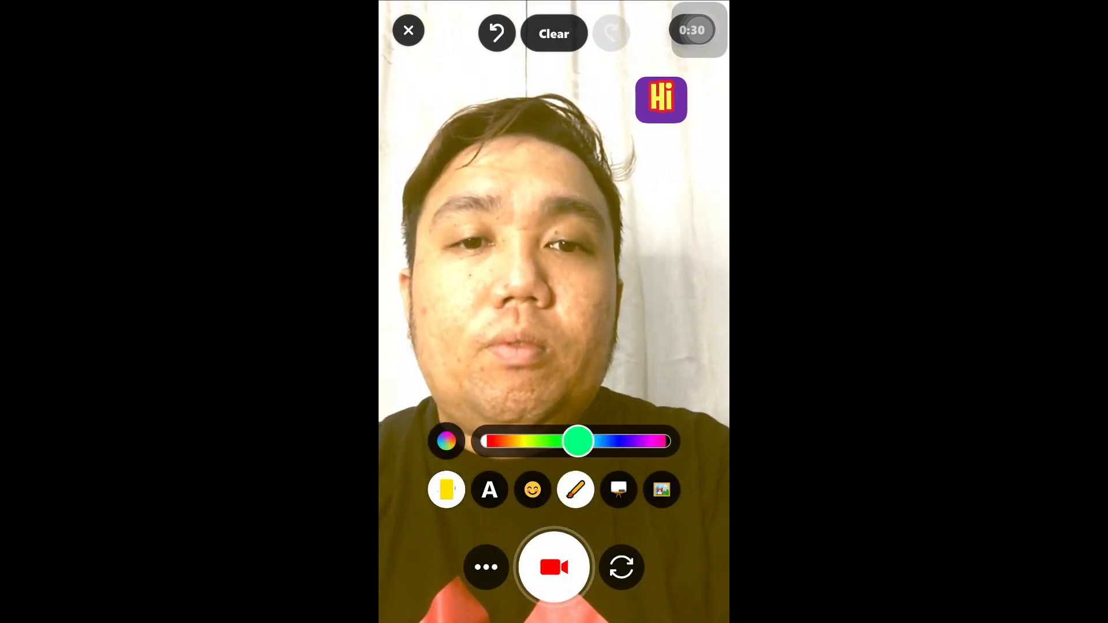
mouse_move(658, 353)
left_mouse_down()
mouse_move(676, 171)
mouse_move(642, 214)
left_mouse_up()
left_click_drag(676, 168, 721, 154)
mouse_move(472, 374)
left_mouse_down()
mouse_move(531, 390)
mouse_move(594, 302)
left_mouse_up()
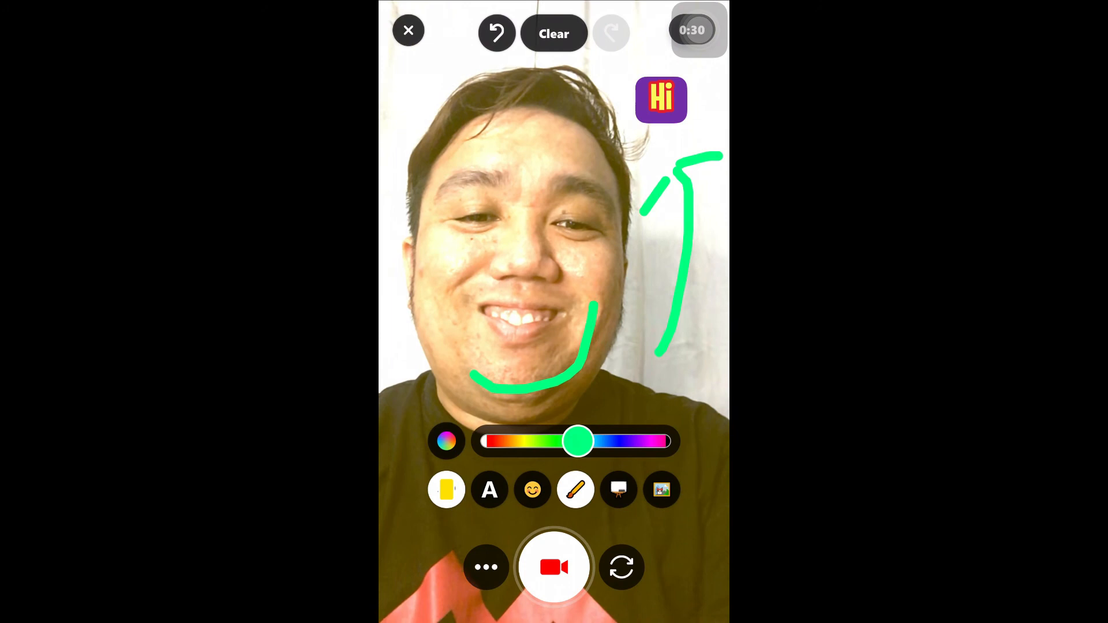
left_click(618, 489)
Step: Turn the white whiteboard background on and back off, then accept the clip and continue to Selfie
left_click(511, 442)
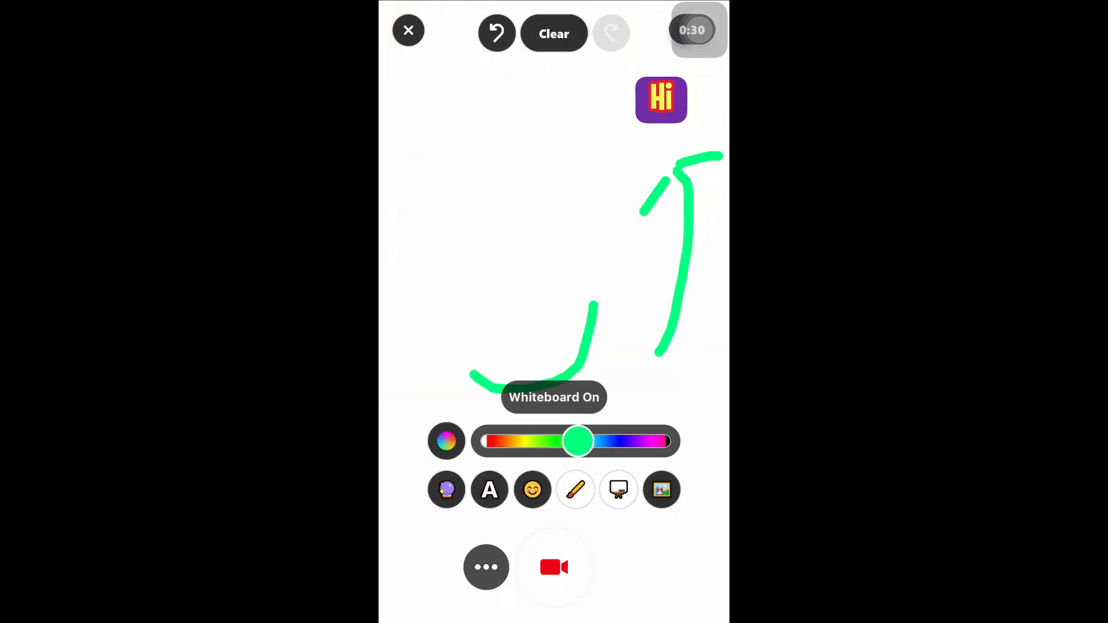
left_click_drag(582, 441, 654, 441)
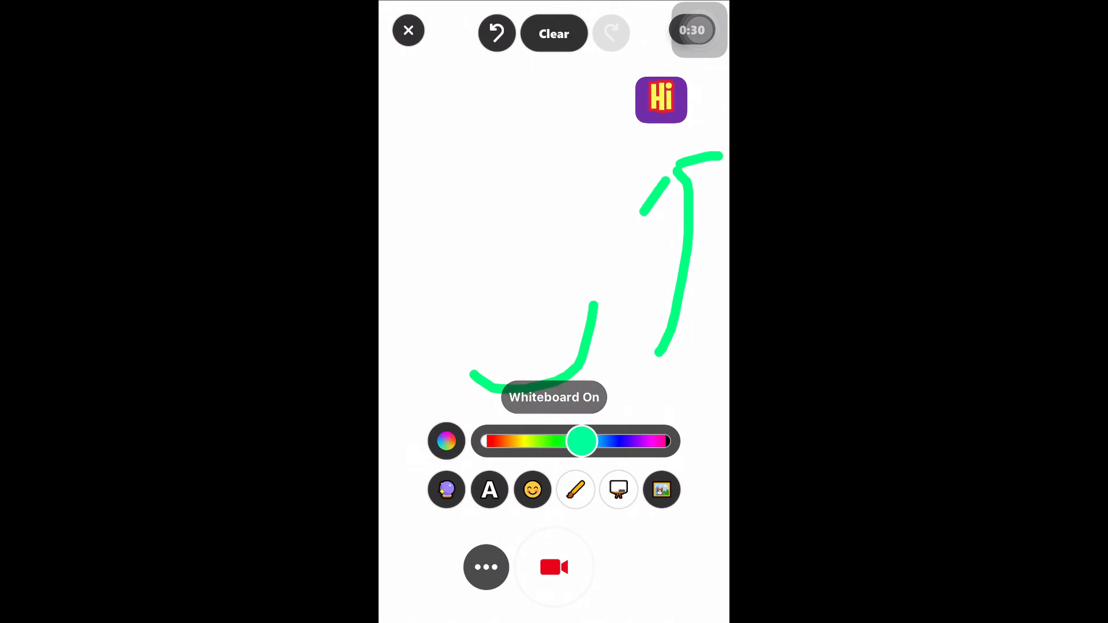
left_click(618, 489)
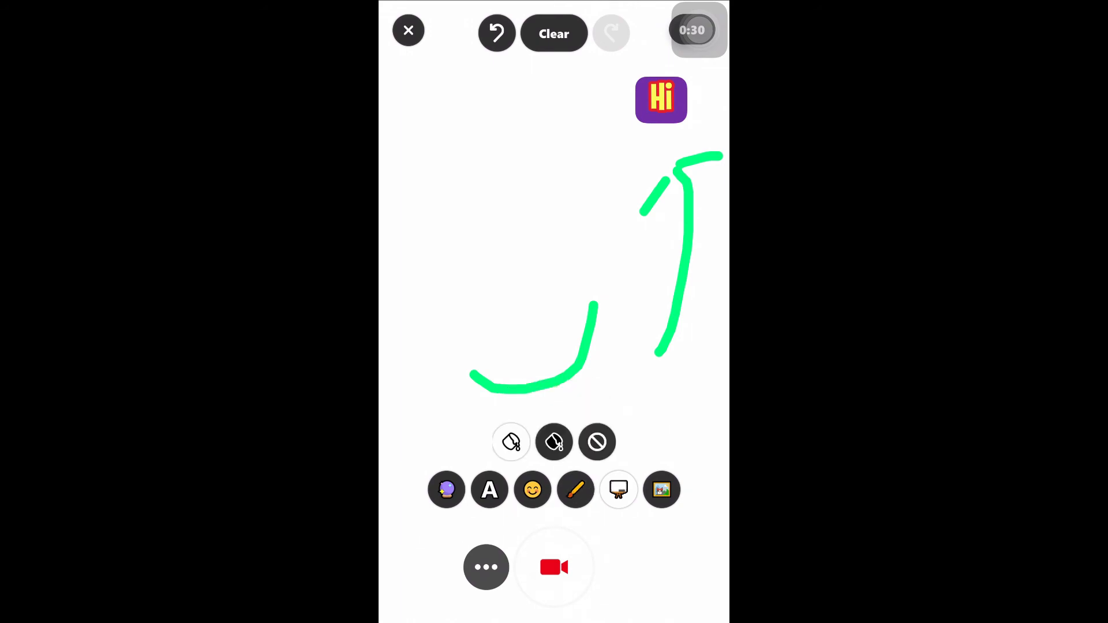
left_click(597, 442)
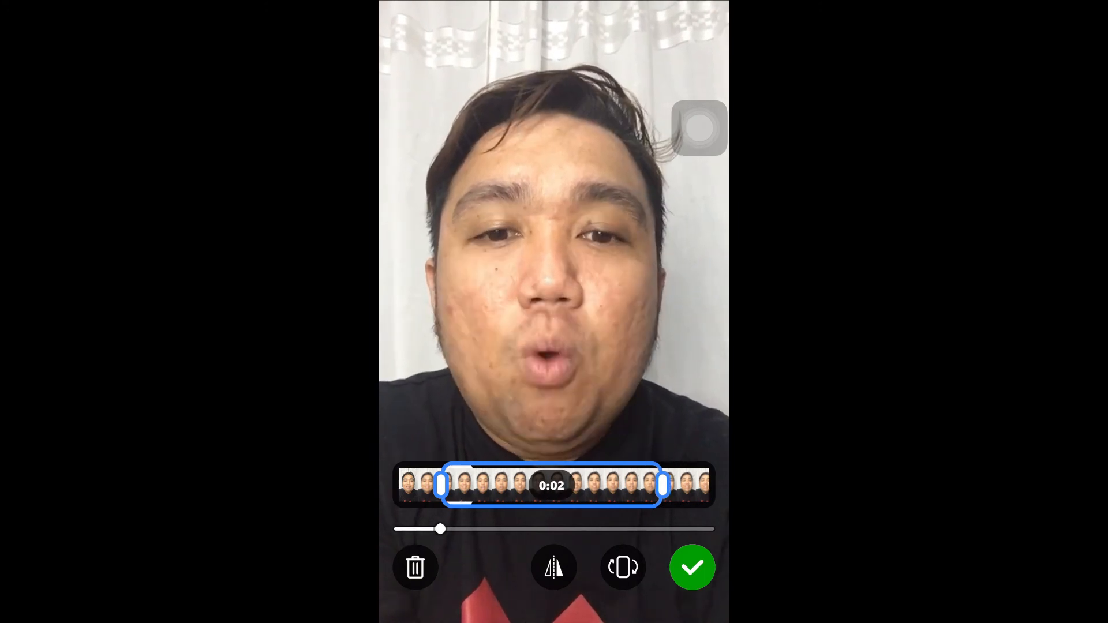
left_click(689, 553)
left_click(689, 554)
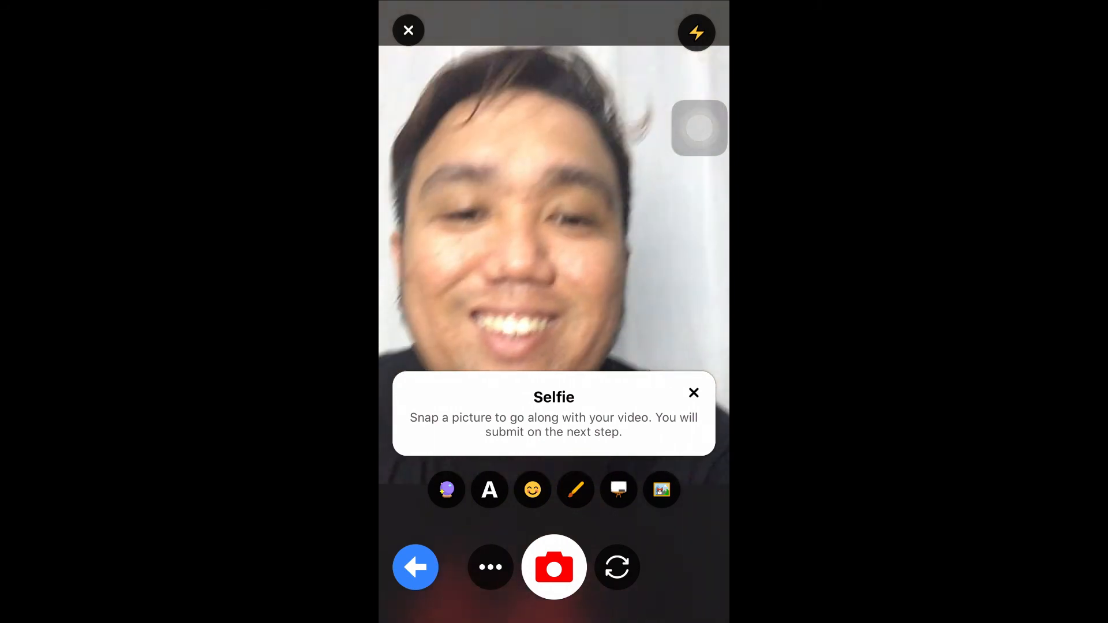
Step: Take the selfie and replace the prefilled name with the student's full name
left_click(554, 567)
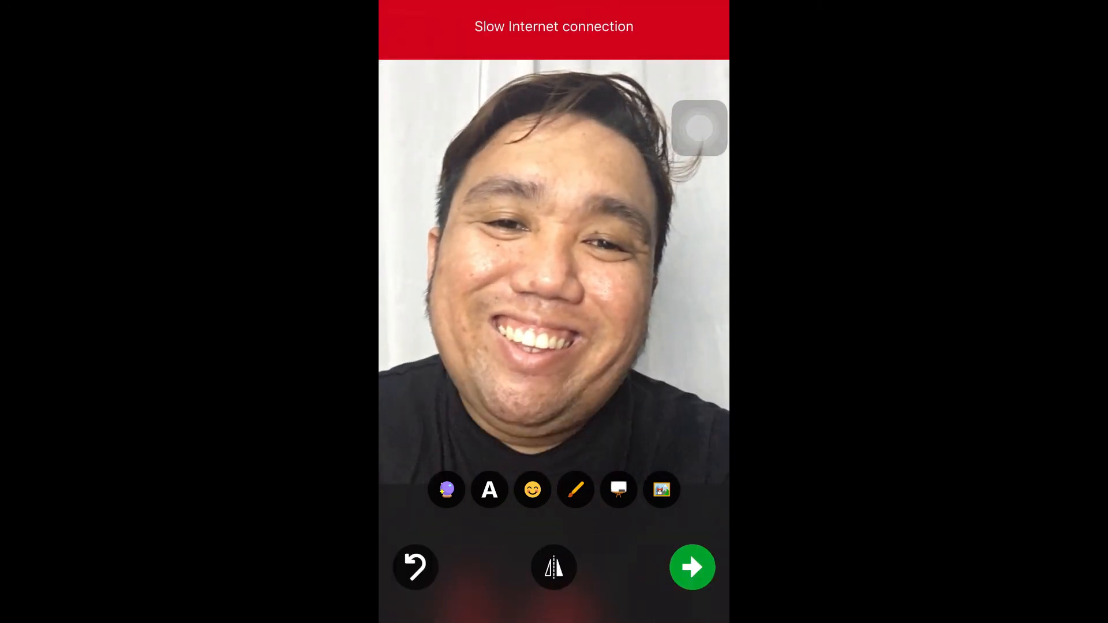
left_click(692, 567)
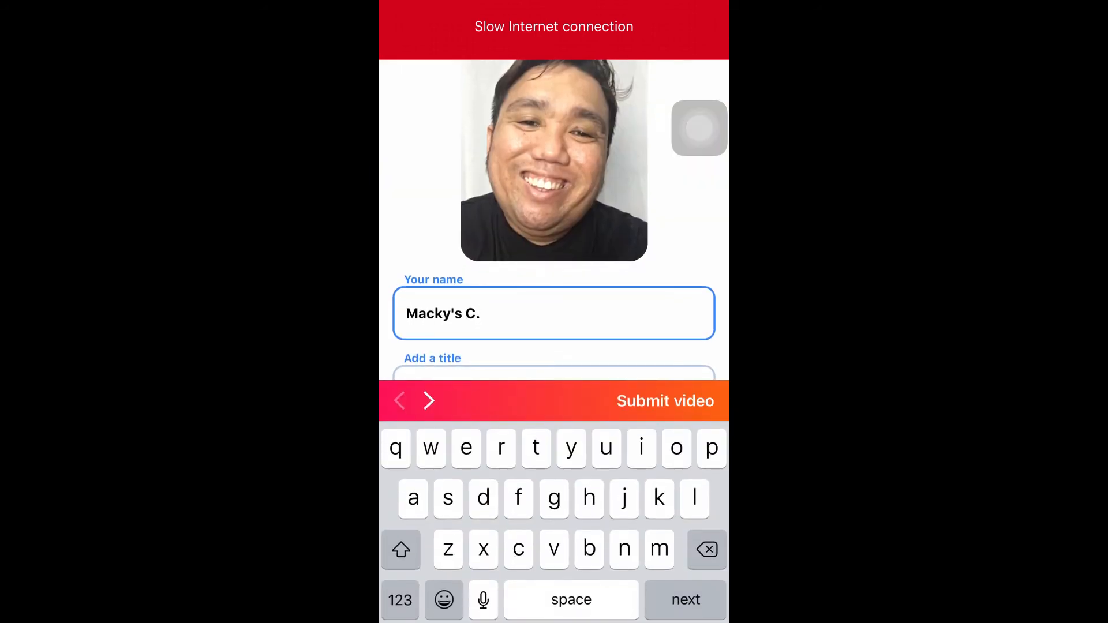
key("BackSpace")
key("BackSpace")
key("BackSpace")
key("BackSpace")
key("BackSpace")
key("BackSpace")
key("BackSpace")
key("BackSpace")
key("shift")
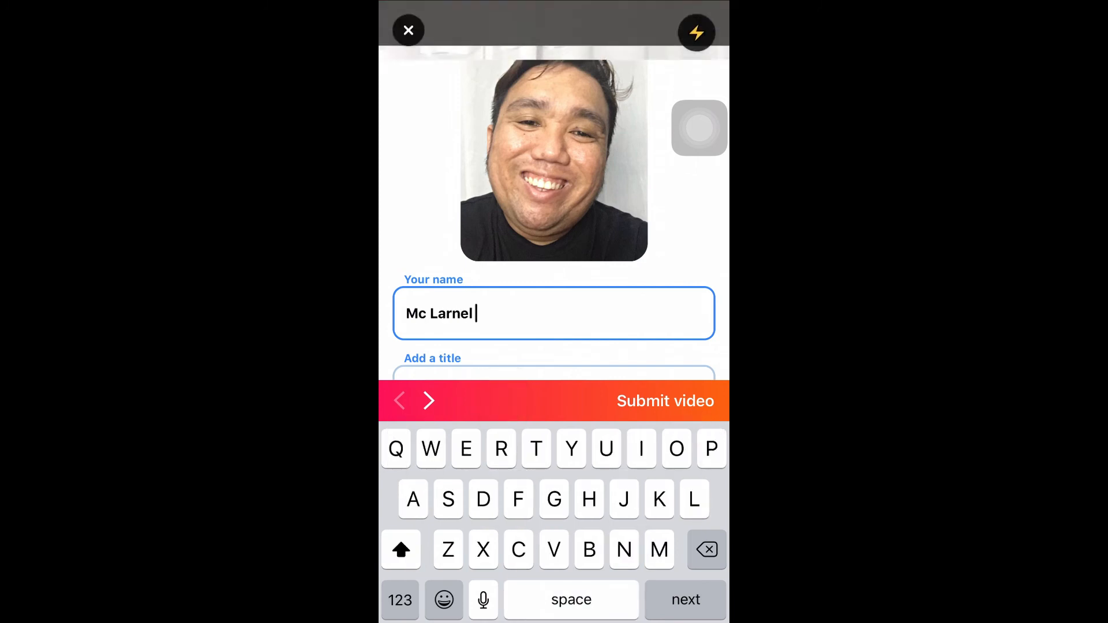
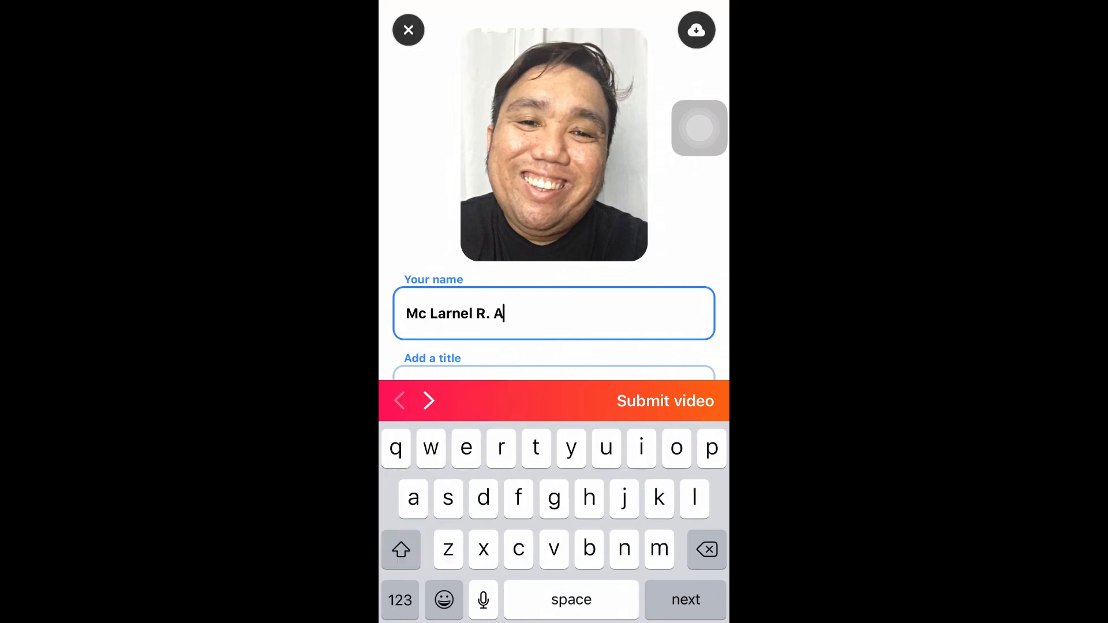
Step: Title the video 'My introduction video'
scroll(554, 231, "down", 2)
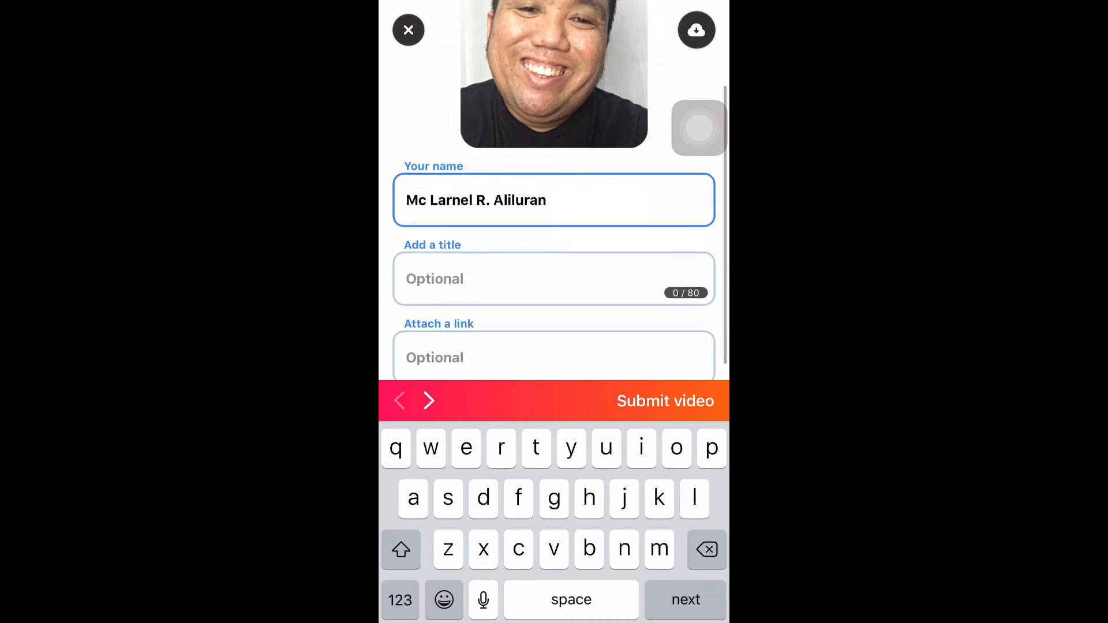
left_click(554, 275)
type("My")
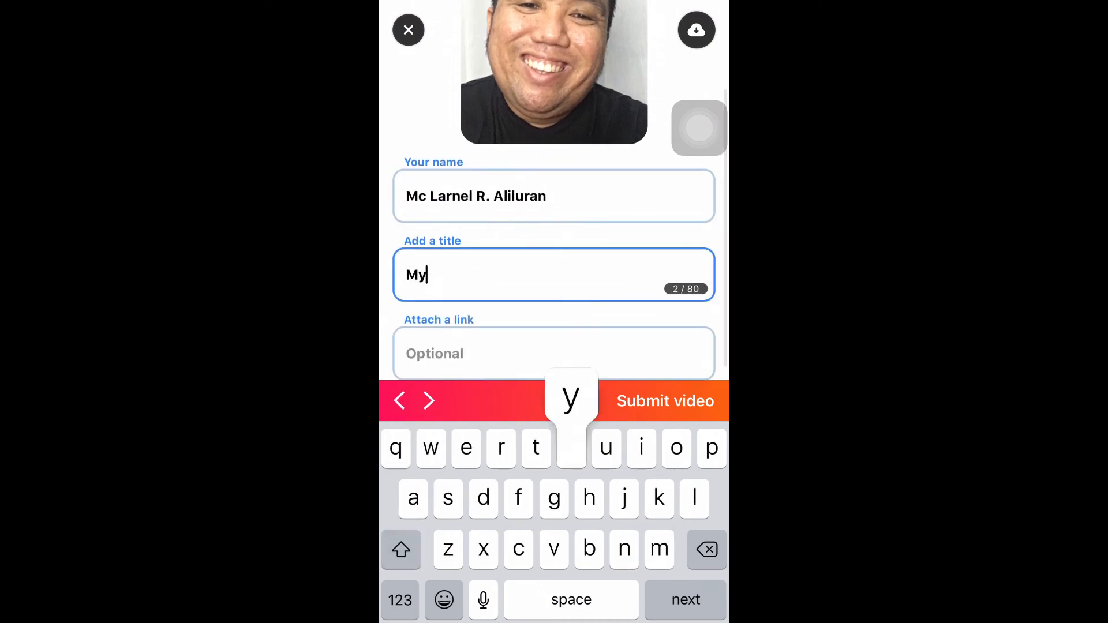
type(" introdu")
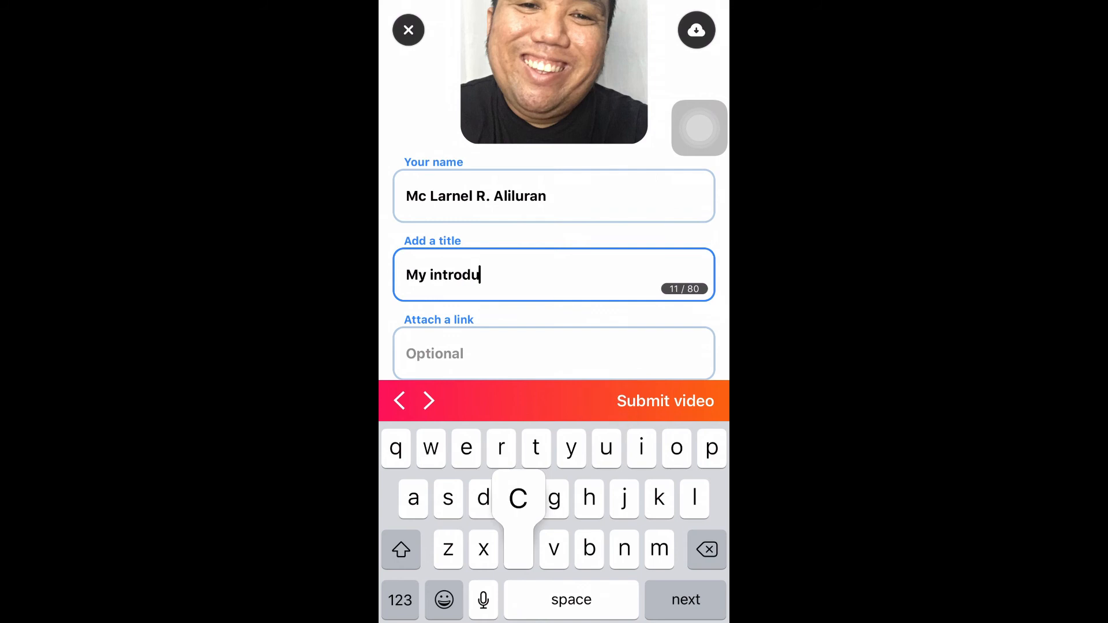
type("ction video")
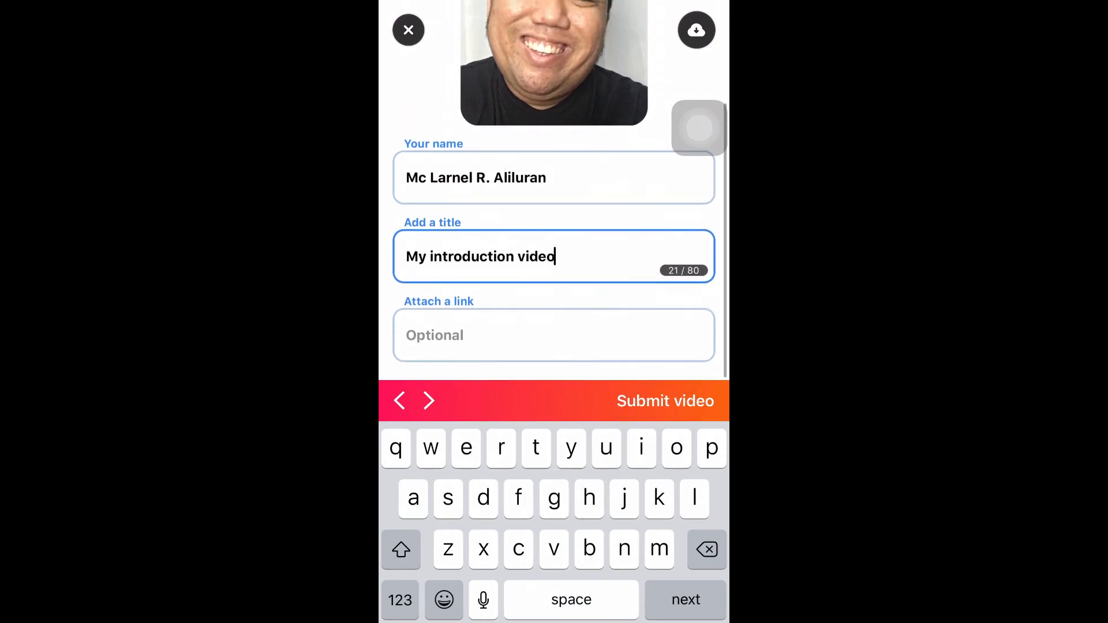
Step: Submit the response, close the congratulations screen, and exit to the home screen
left_click(666, 401)
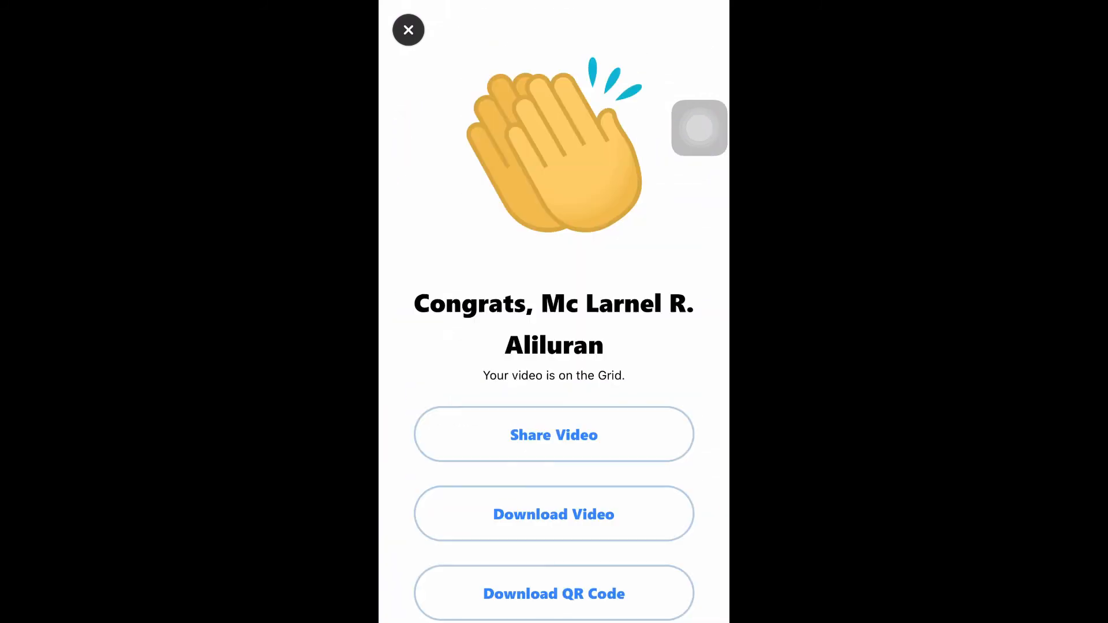
scroll(554, 312, "down", 2)
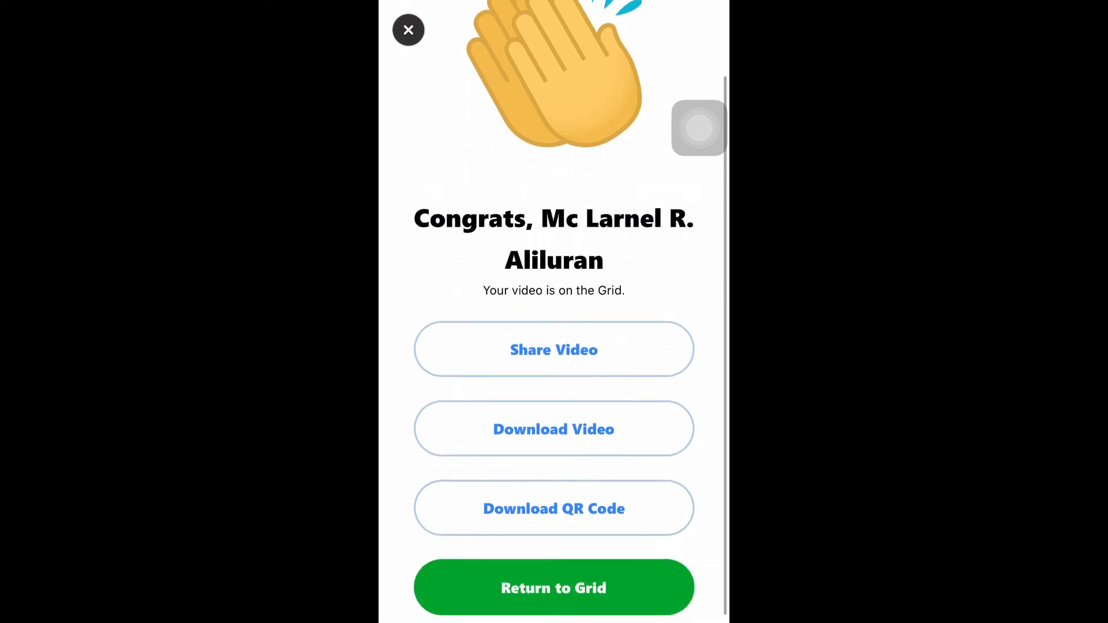
scroll(554, 312, "up", 3)
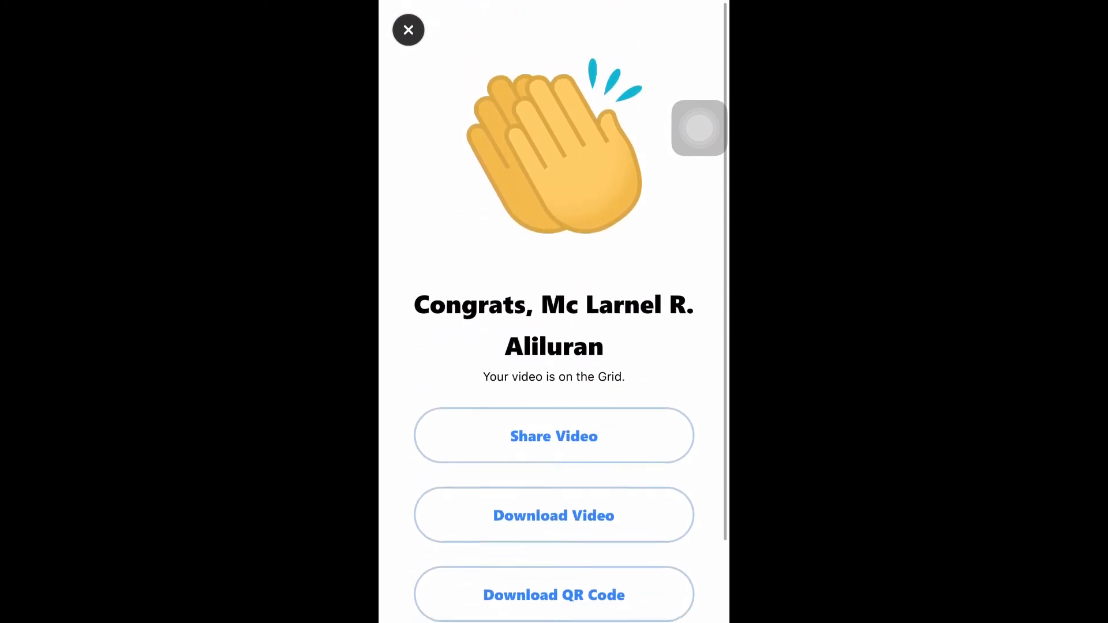
left_click(408, 29)
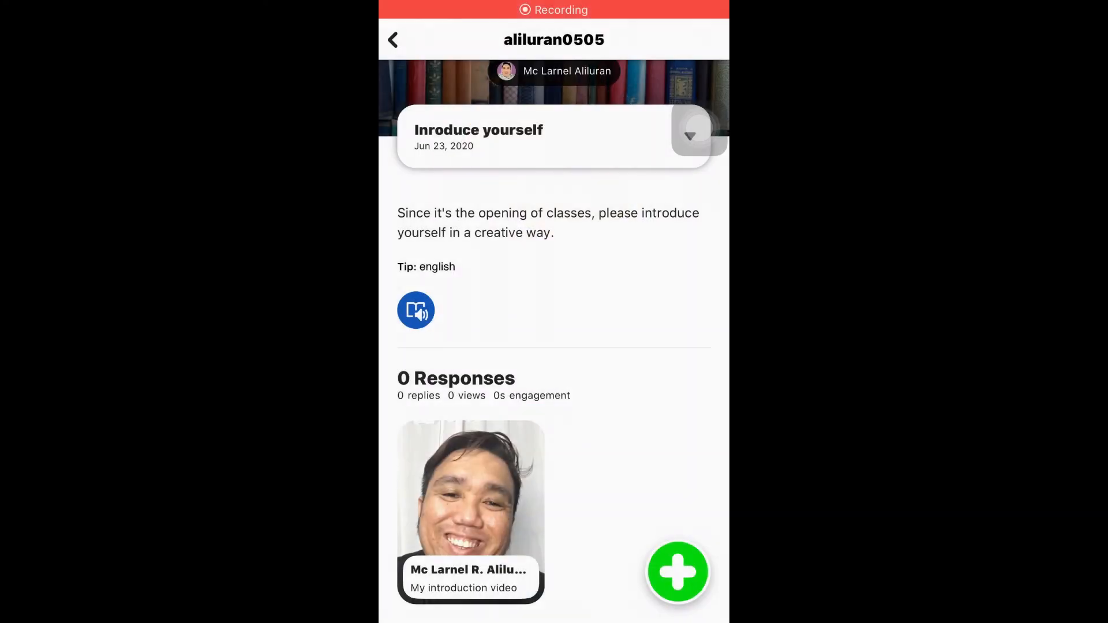
key("Home")
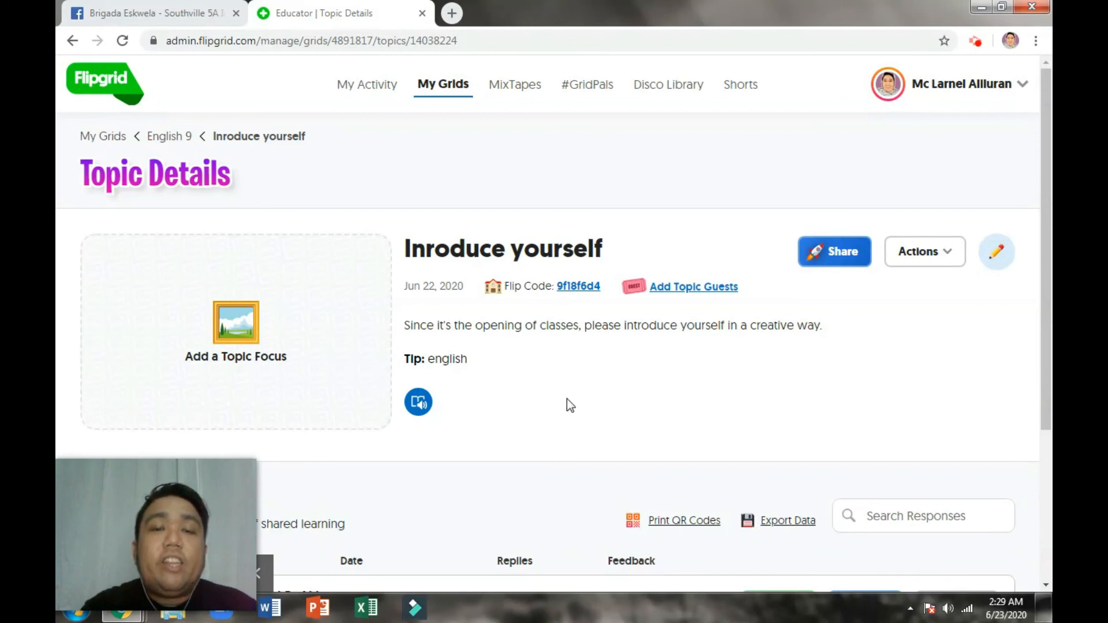
Step: Open the student's response from the 1 Response list and watch the video through
scroll(568, 398, "down", 4)
scroll(577, 398, "up", 4)
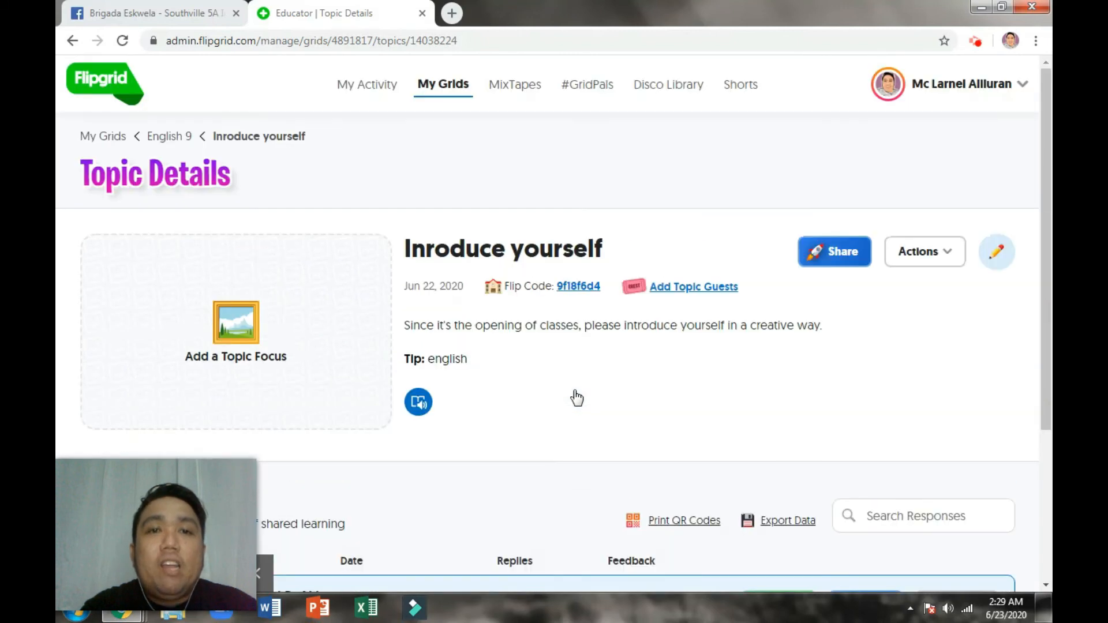
scroll(577, 398, "down", 4)
scroll(577, 398, "up", 4)
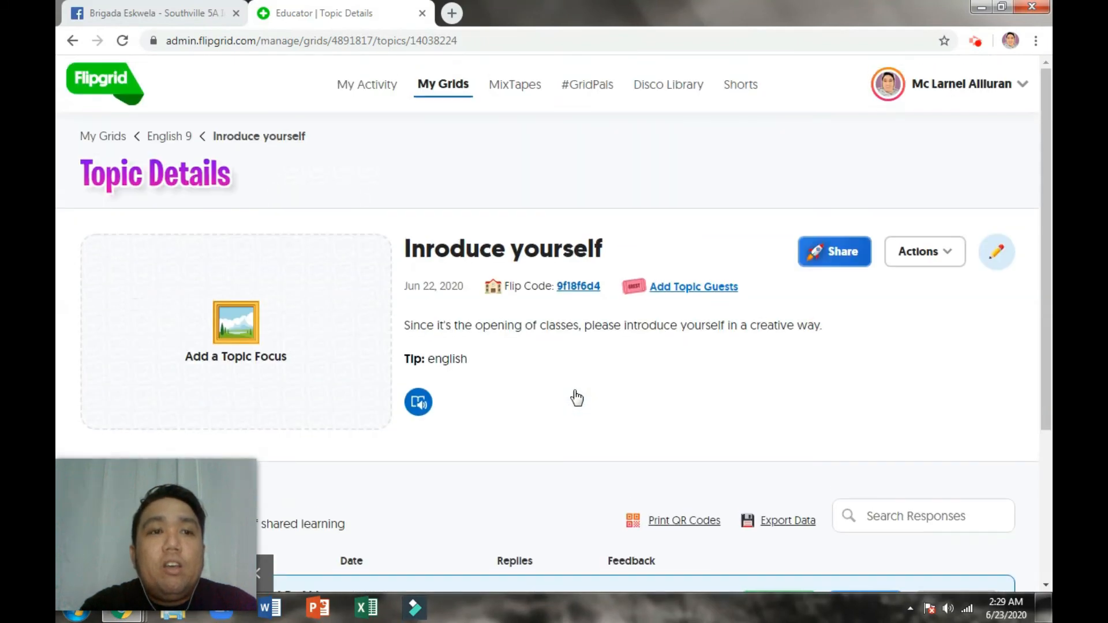
scroll(577, 398, "down", 4)
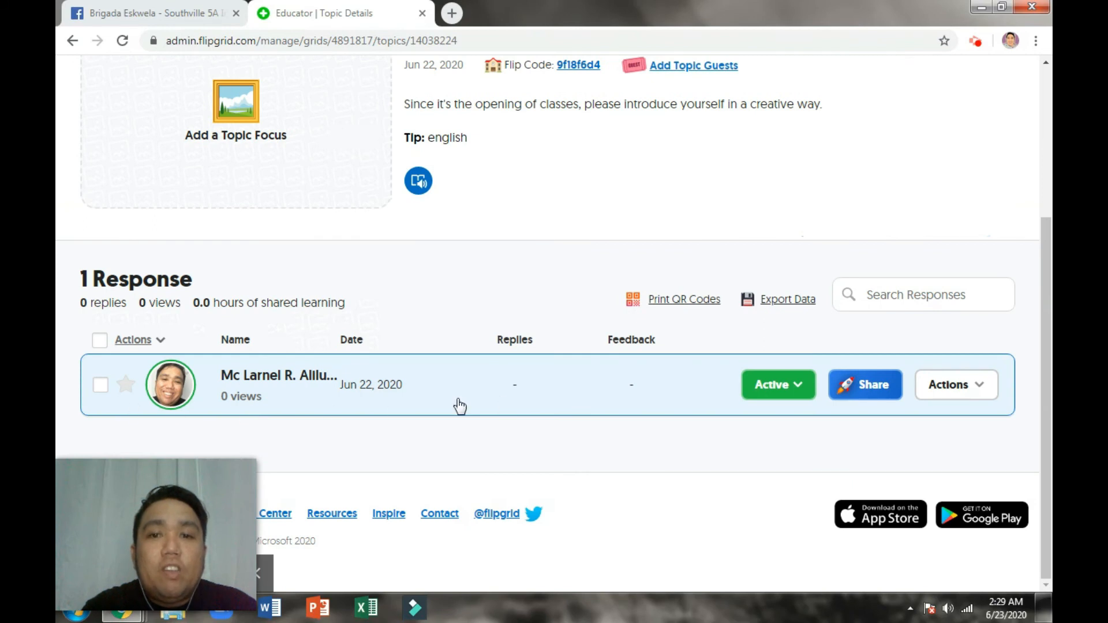
left_click(282, 383)
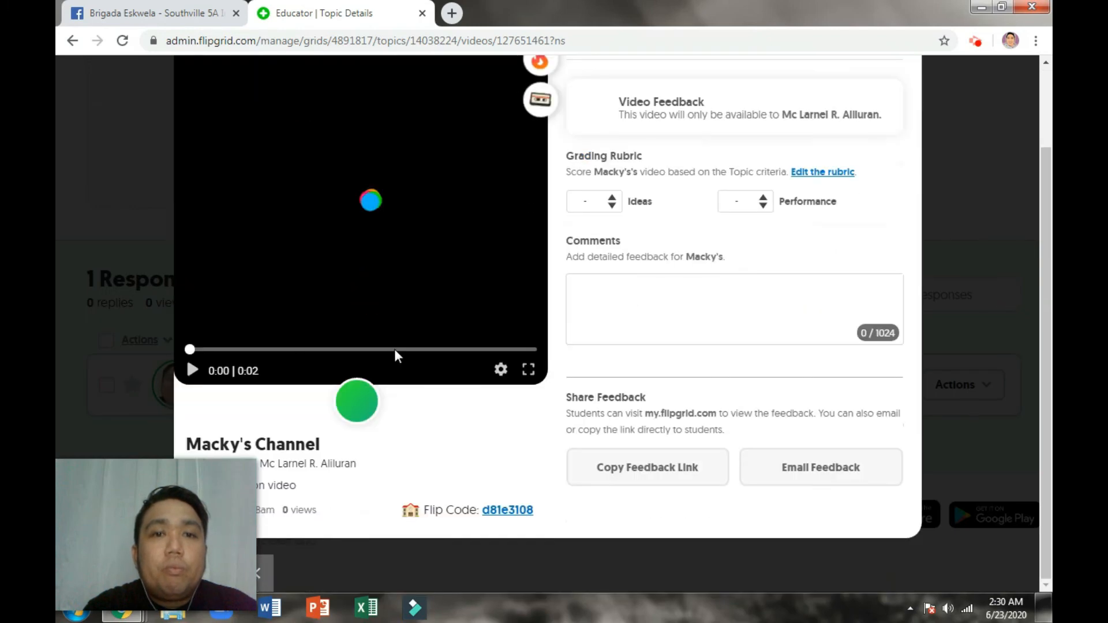
scroll(396, 348, "down", 1)
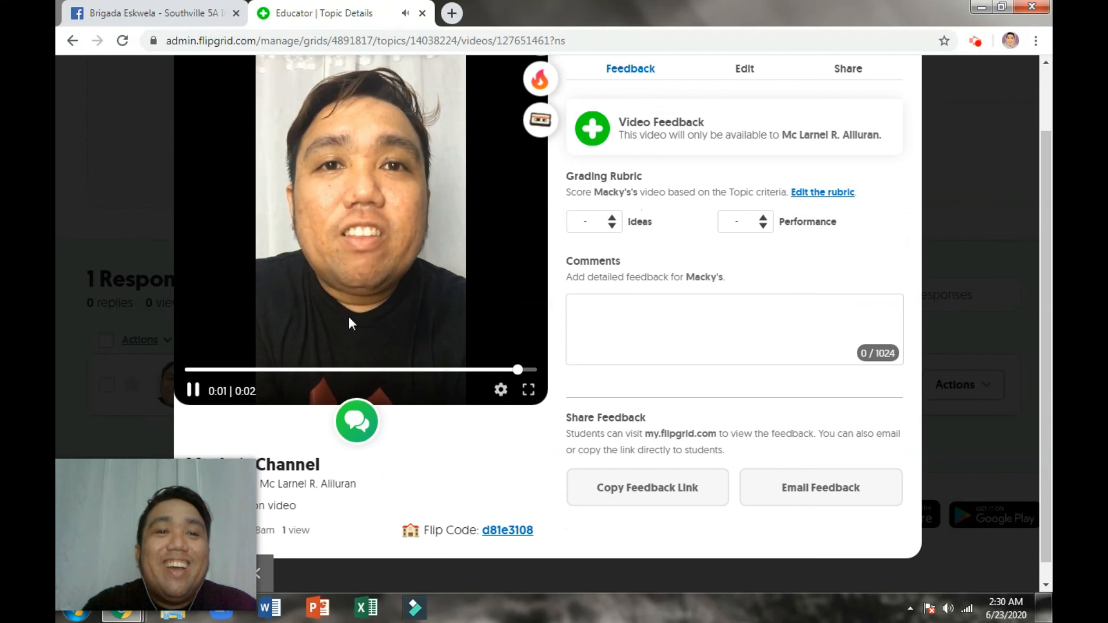
scroll(350, 315, "up", 1)
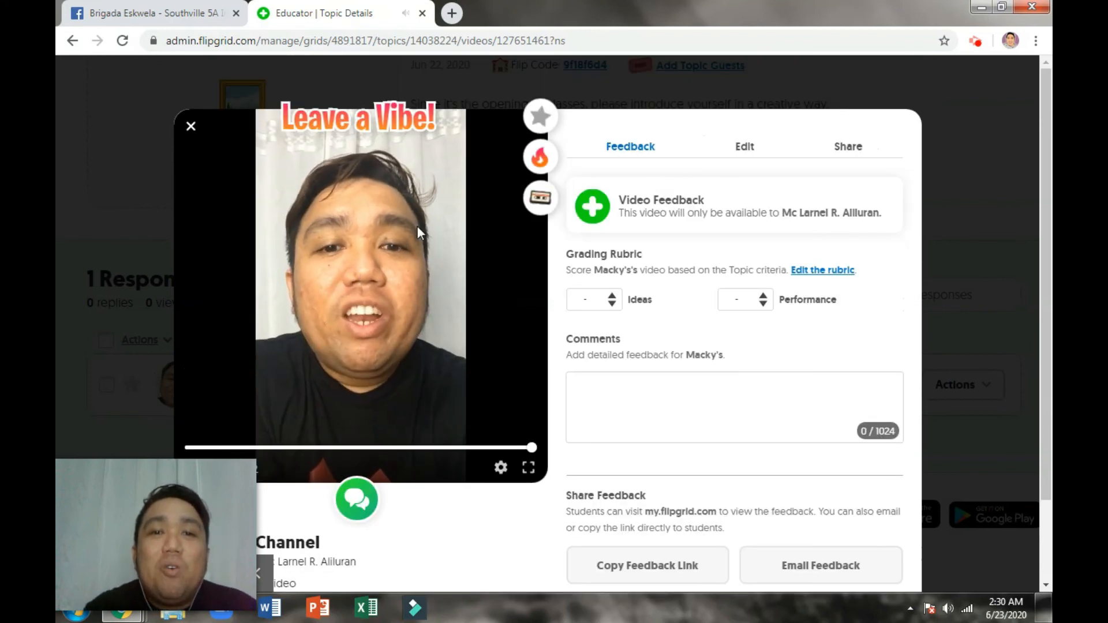
scroll(417, 226, "down", 2)
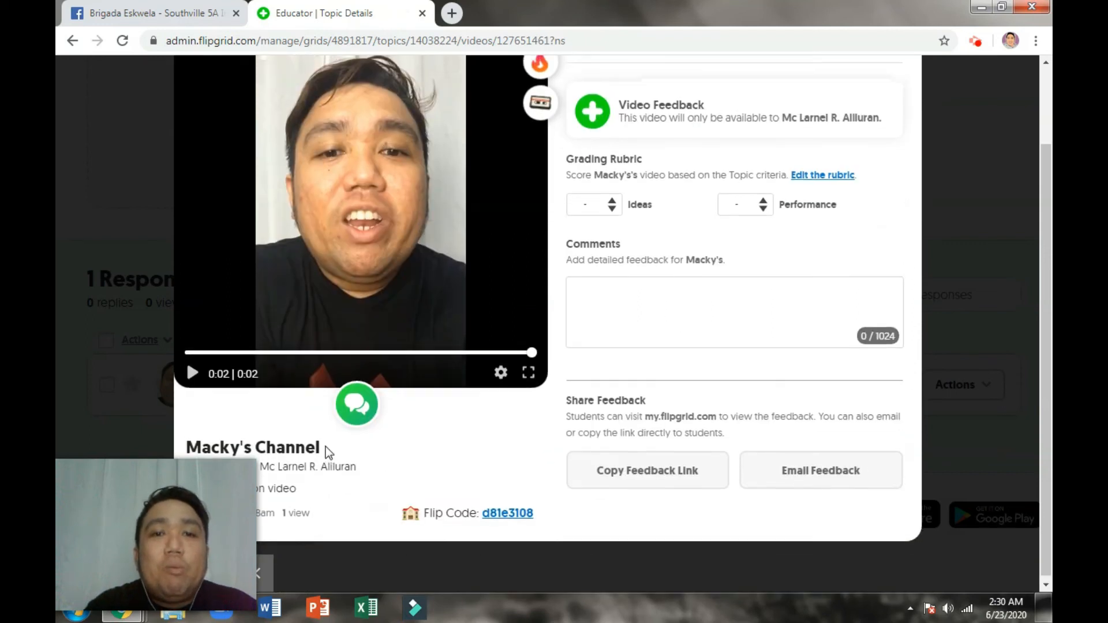
scroll(326, 447, "up", 2)
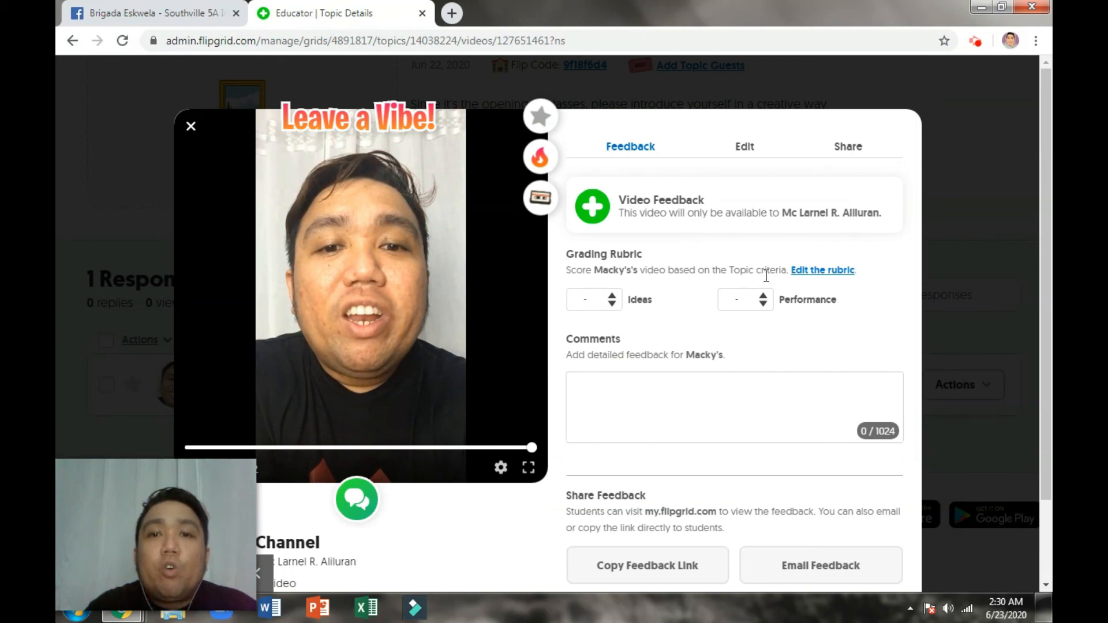
Step: Score the response 5 for Ideas and 2 for Performance
left_click(612, 300)
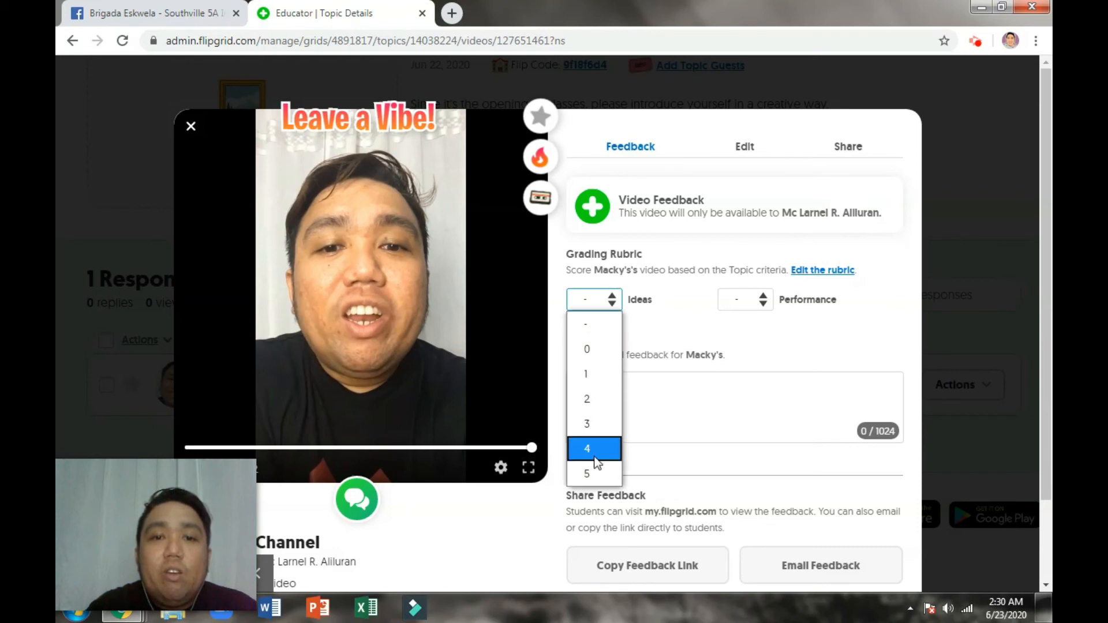
left_click(587, 472)
left_click(760, 297)
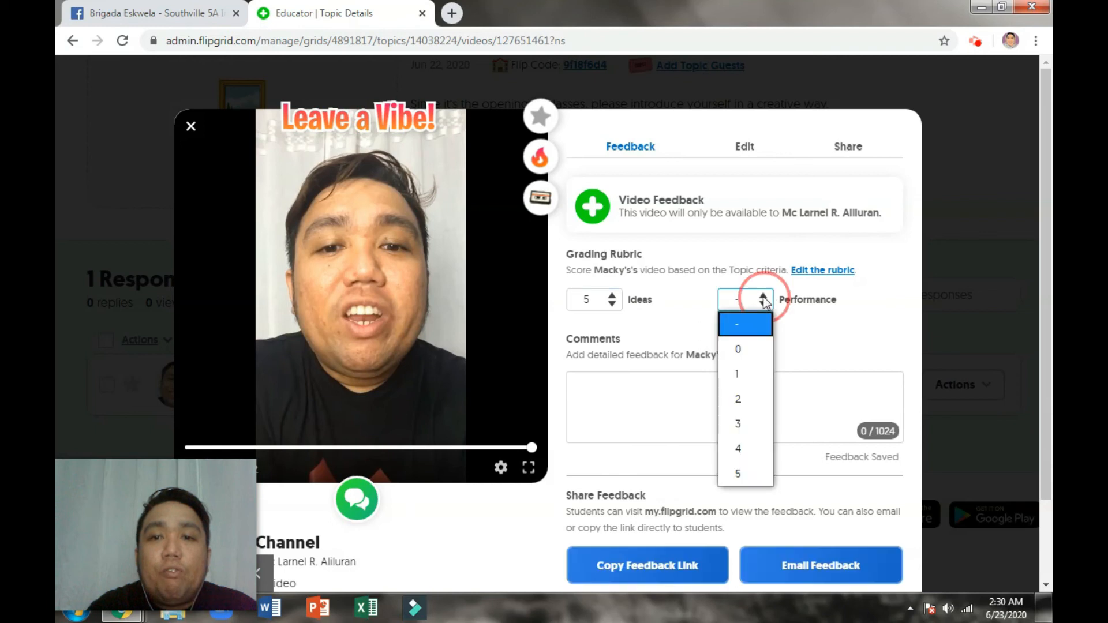
left_click(738, 400)
left_click(660, 398)
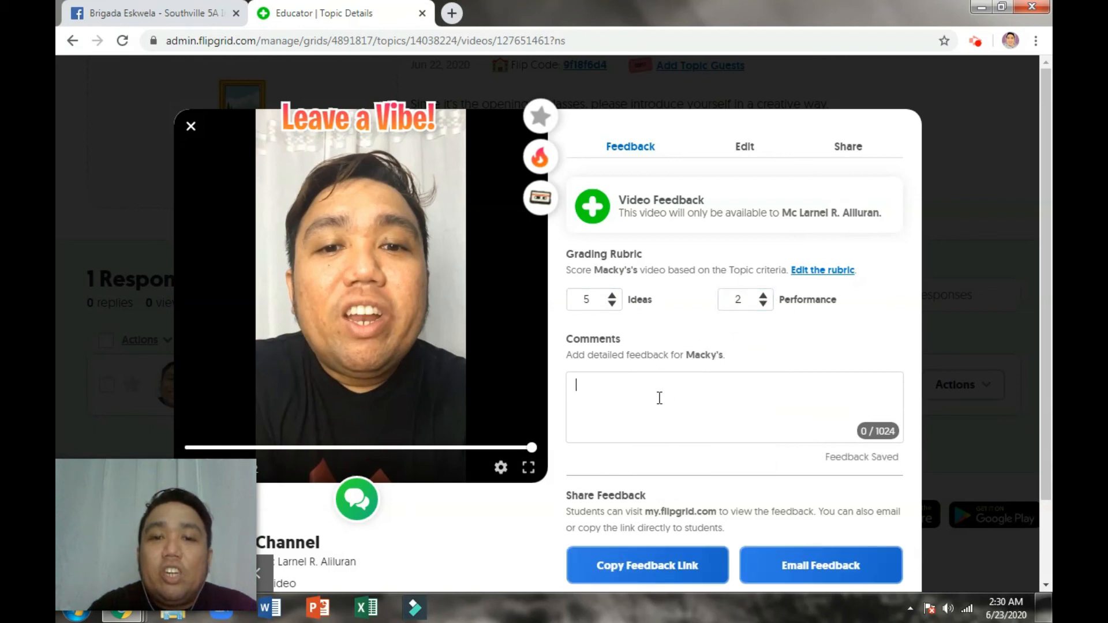
scroll(659, 398, "down", 2)
scroll(659, 401, "up", 2)
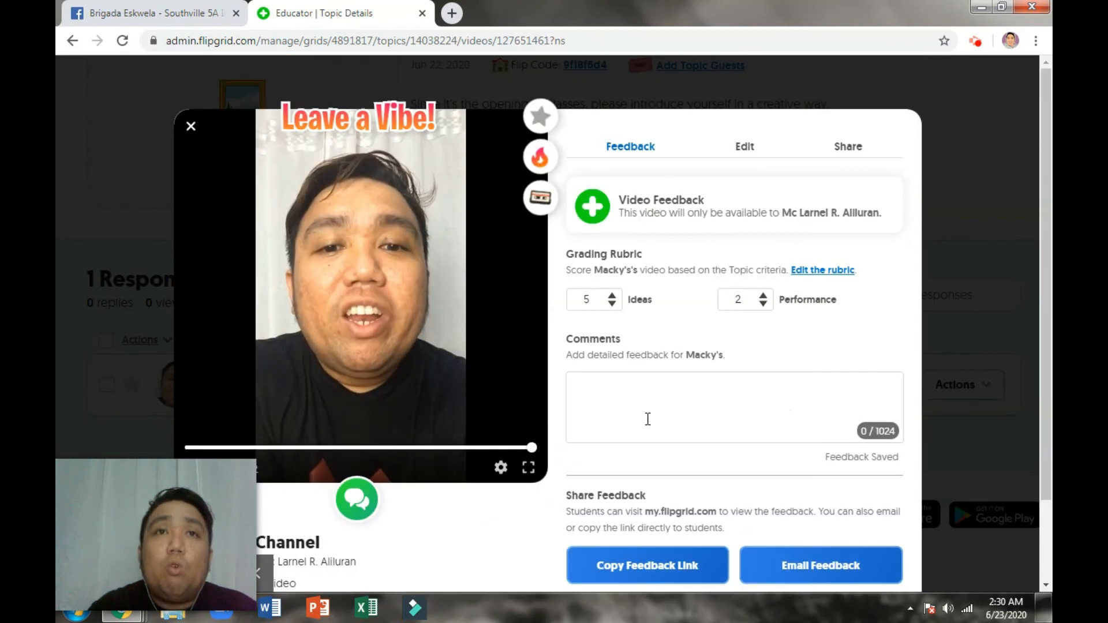
scroll(662, 418, "down", 1)
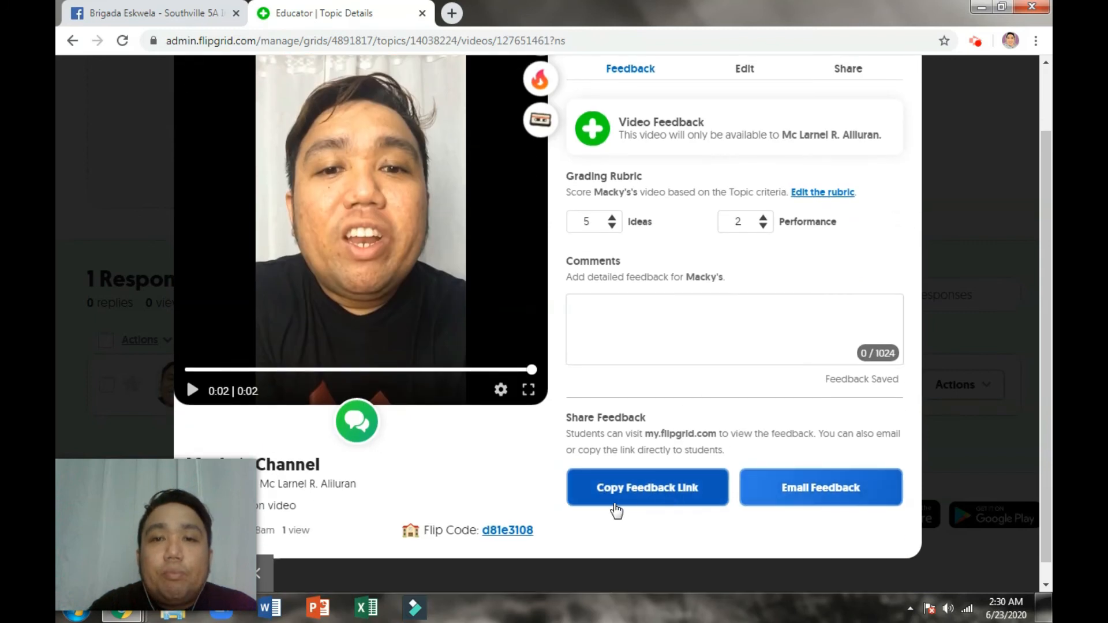
scroll(618, 505, "up", 1)
scroll(648, 525, "down", 1)
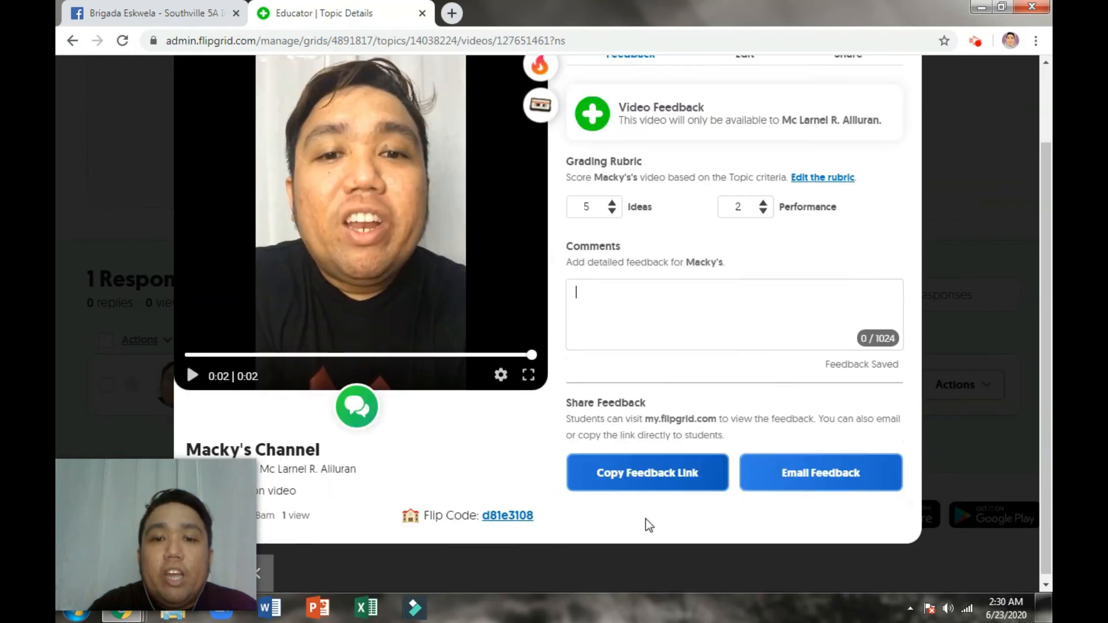
Step: Copy the response's feedback link and close the review to return to the topic
left_click(646, 474)
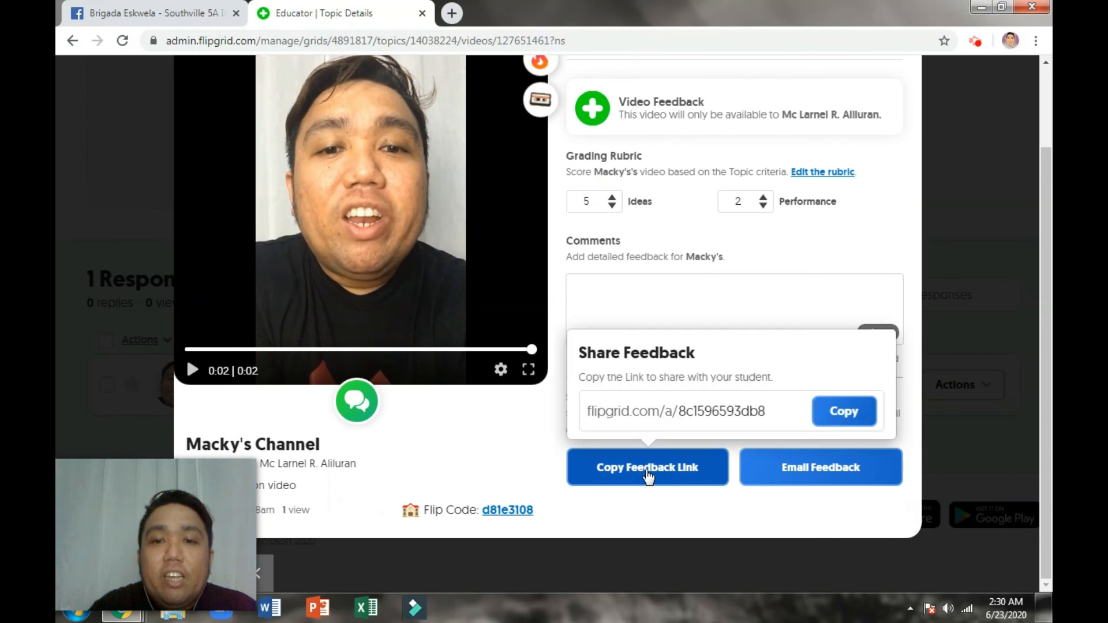
left_click(843, 412)
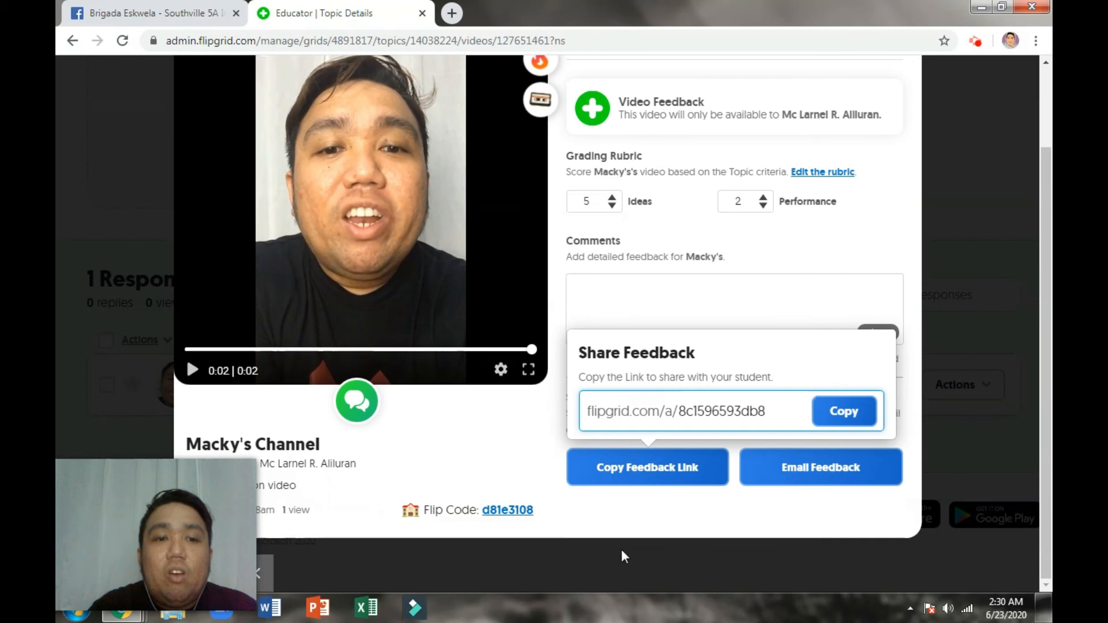
left_click(854, 315)
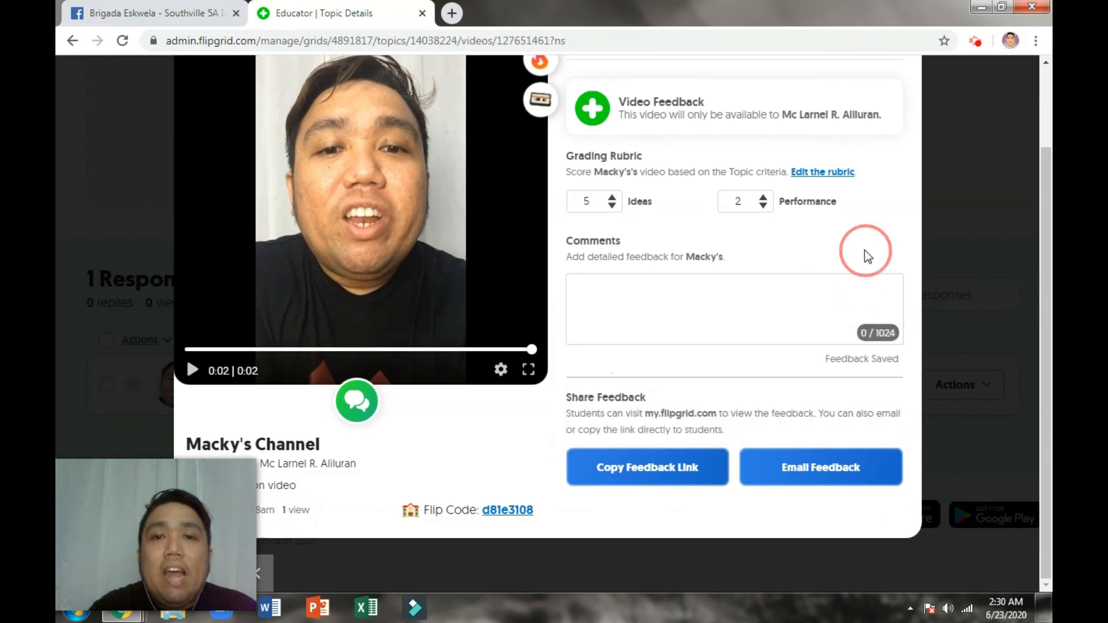
scroll(864, 251, "up", 2)
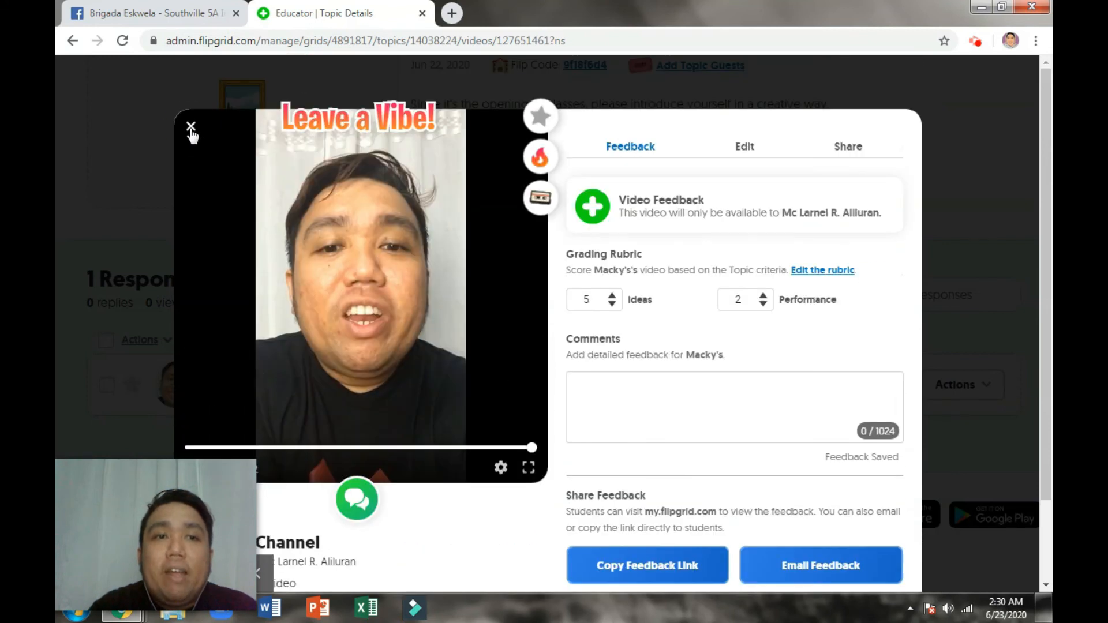
left_click(191, 126)
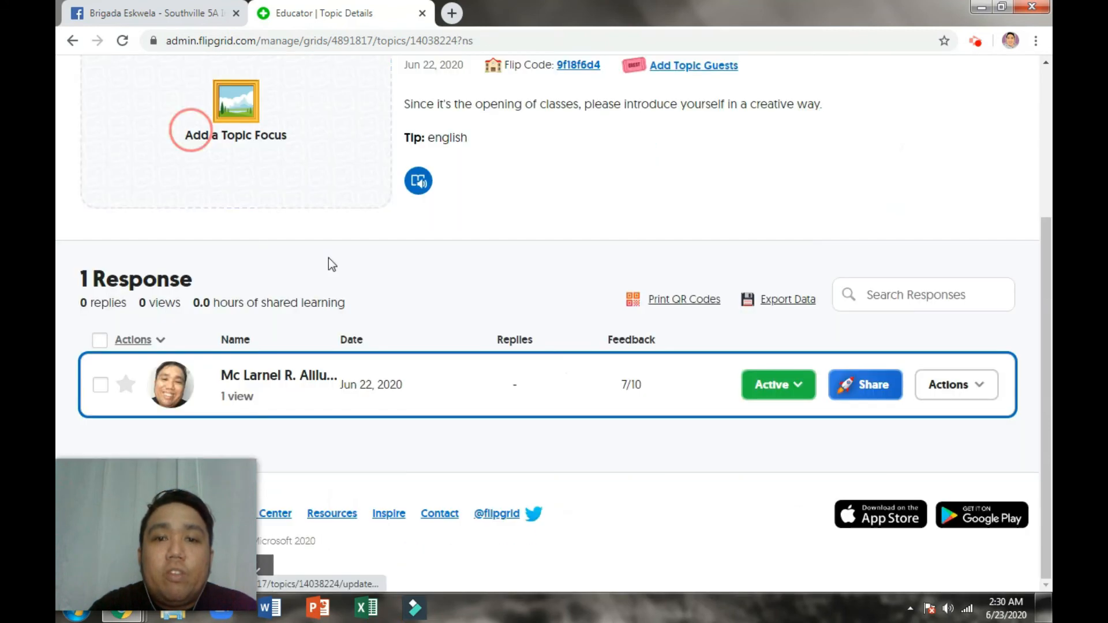
left_click(979, 391)
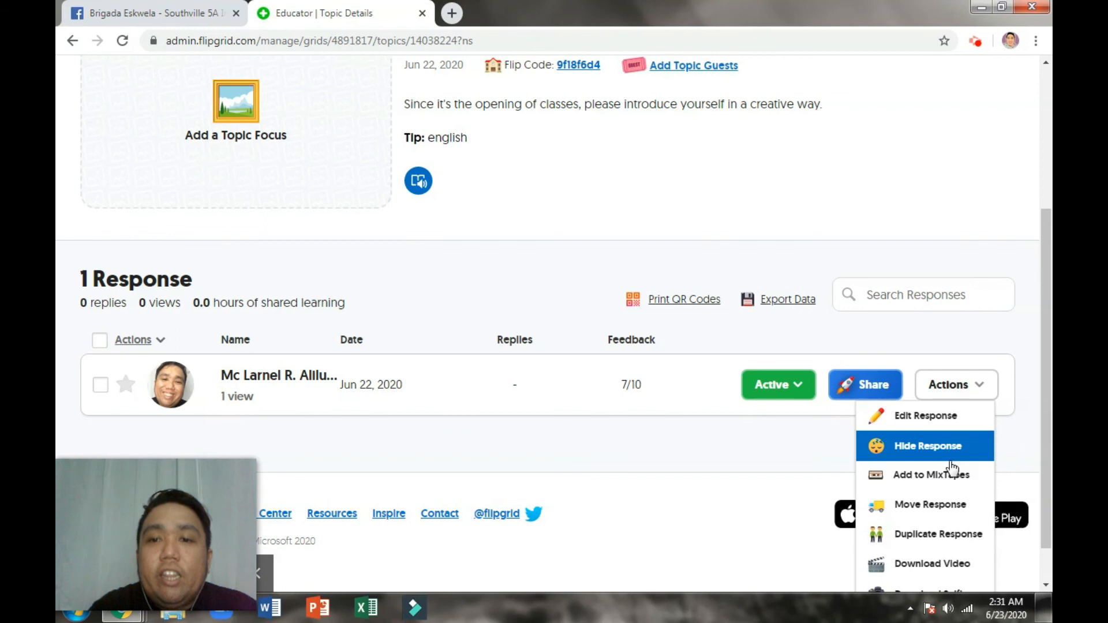
scroll(946, 536, "down", 1)
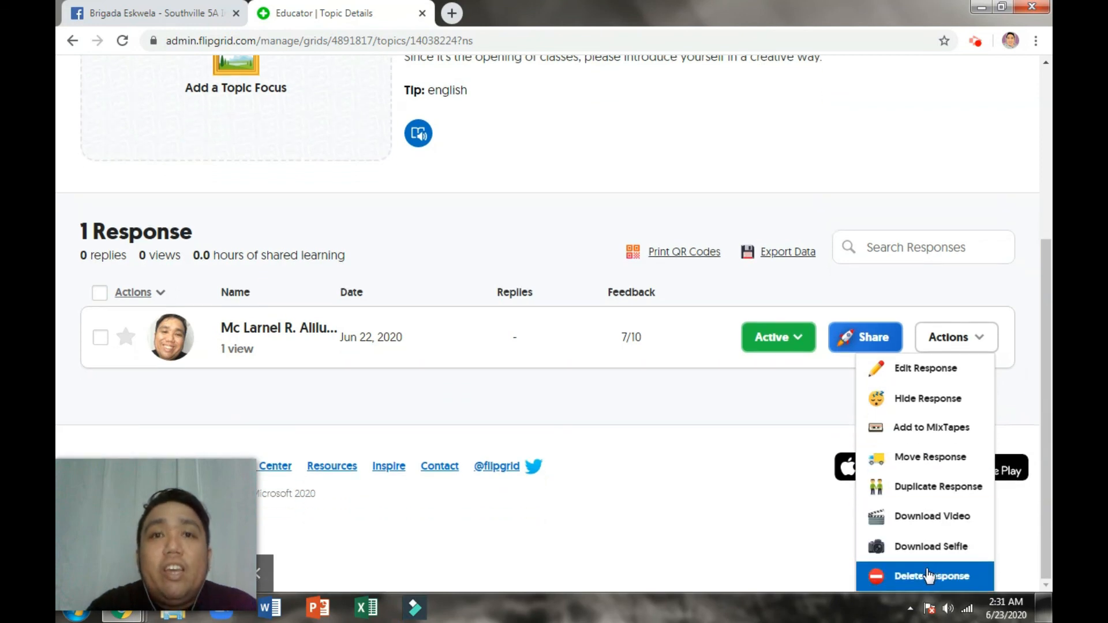
left_click(763, 410)
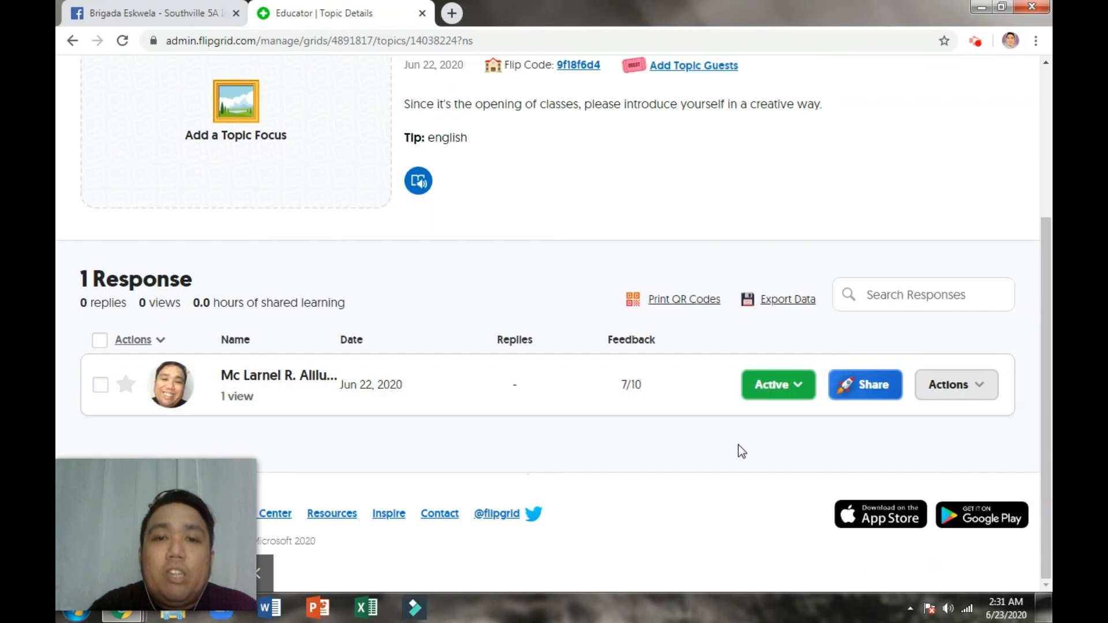
scroll(739, 450, "up", 3)
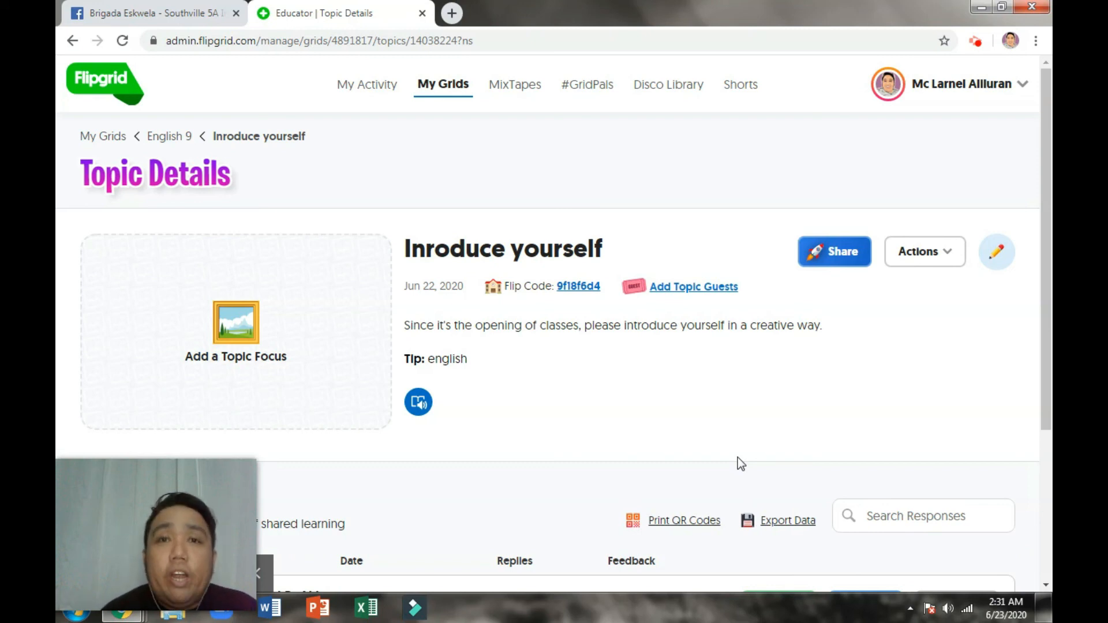
scroll(737, 461, "down", 4)
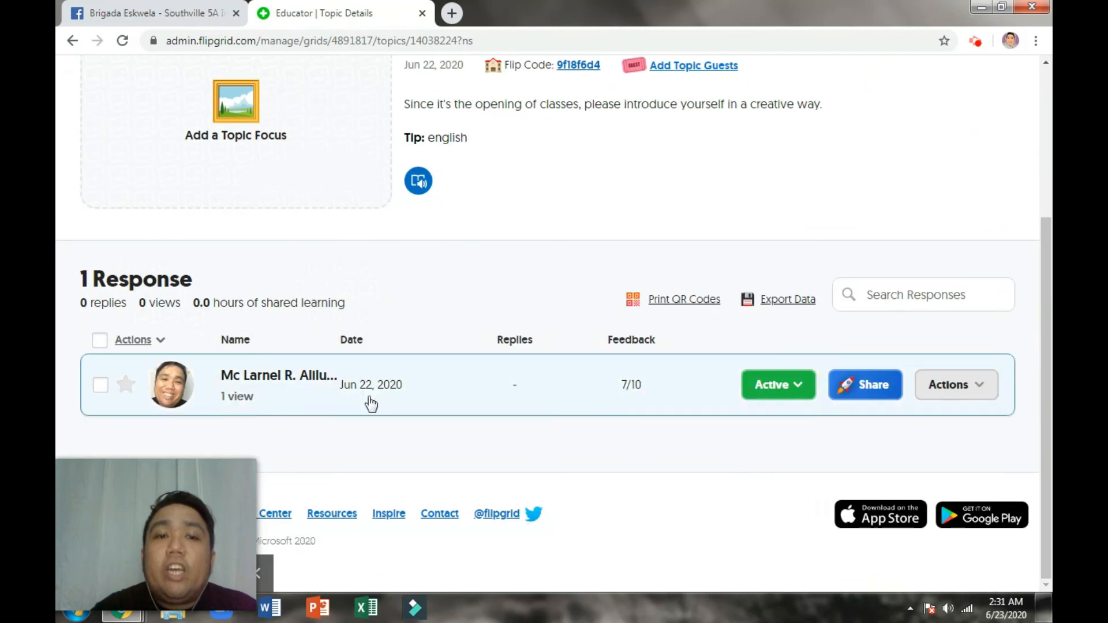
scroll(383, 404, "up", 4)
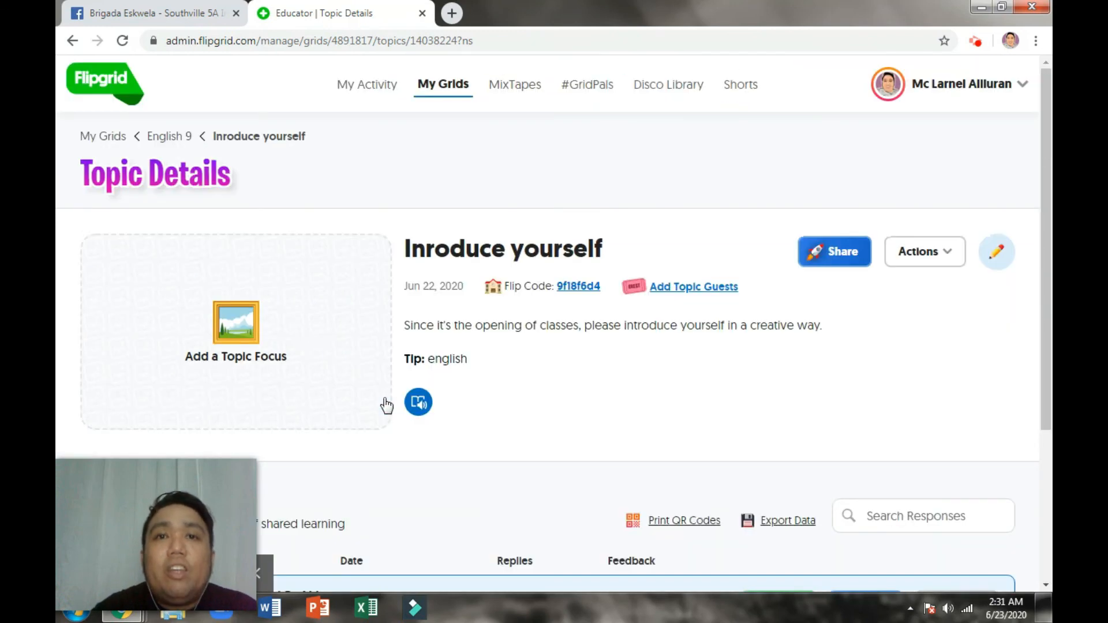